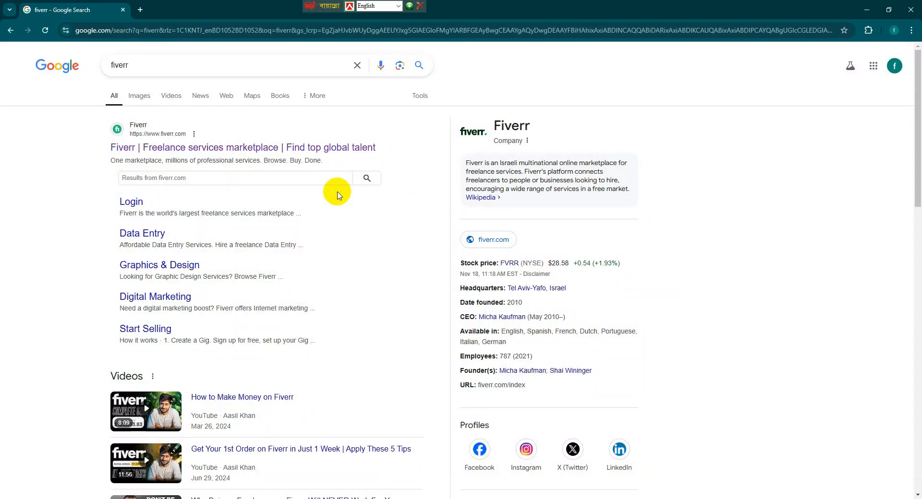
Open the fiverr.com result from the Google search results for 'fiverr'.
left_click(162, 139)
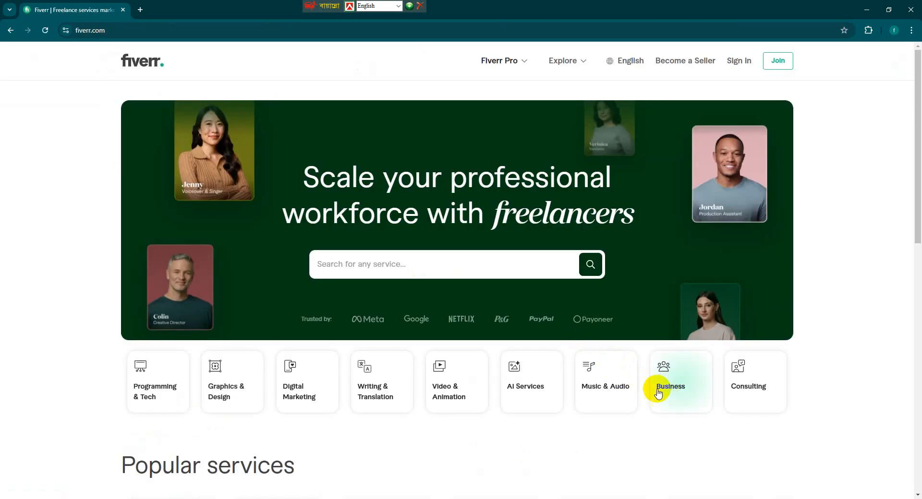
Scroll through the Fiverr homepage's services and showcases, then back to the top.
scroll(627, 398, "down", 3)
scroll(628, 401, "down", 6)
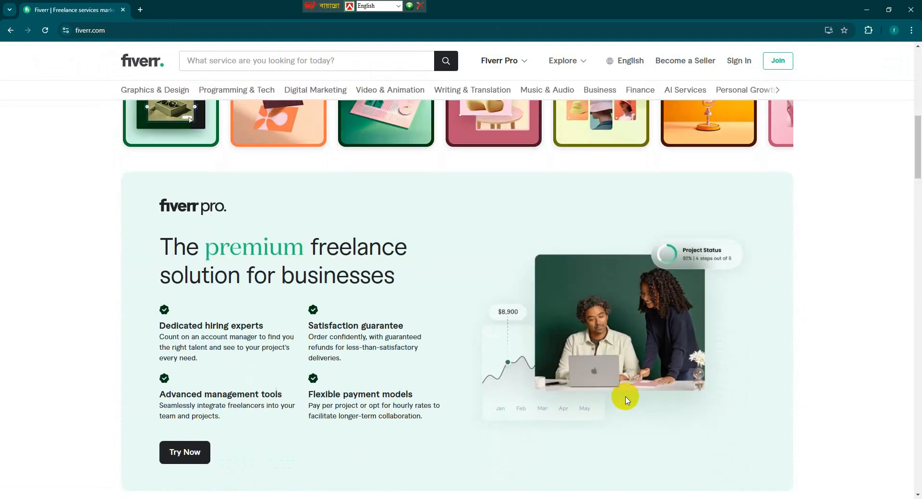
scroll(565, 381, "down", 3)
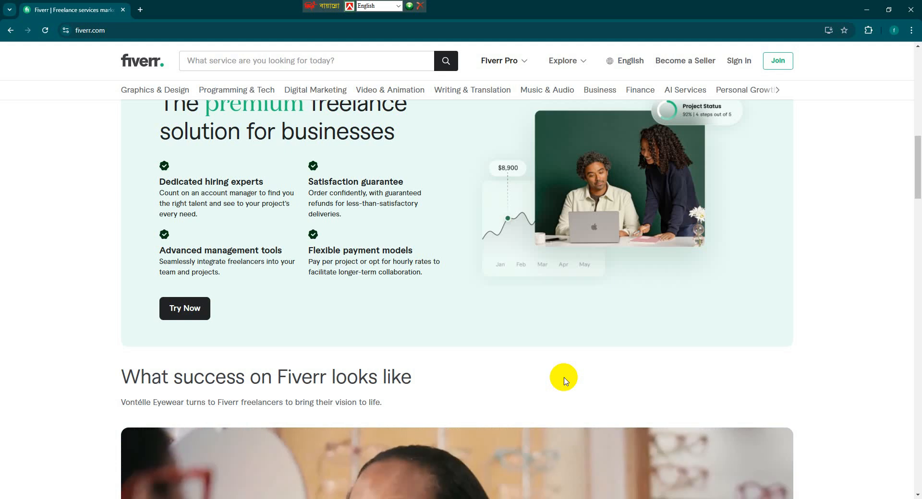
scroll(564, 381, "down", 10)
scroll(564, 381, "down", 3)
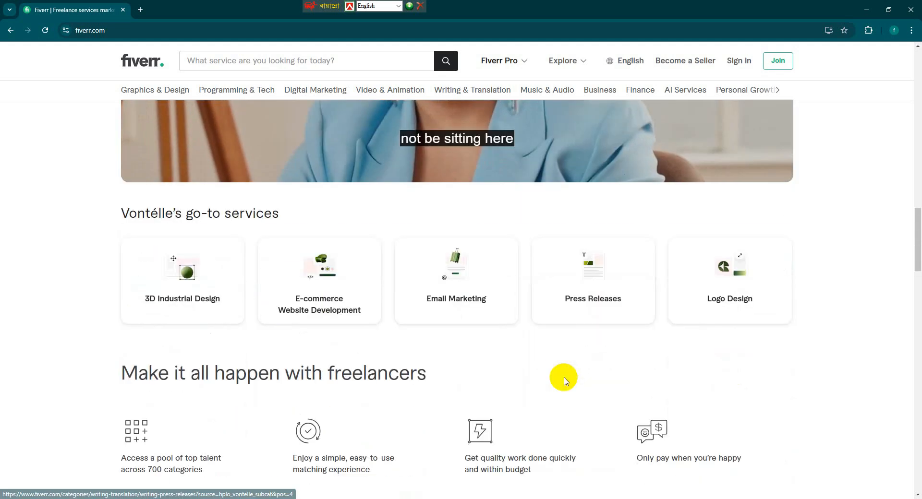
scroll(564, 381, "down", 5)
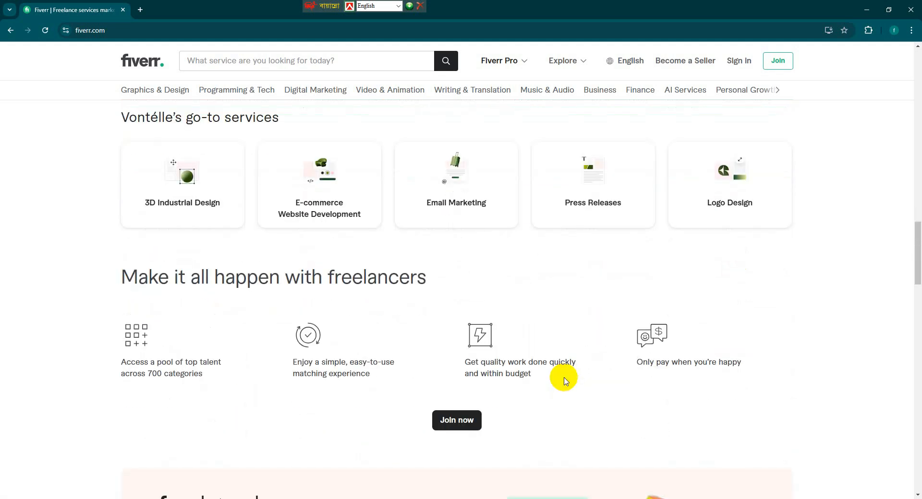
scroll(565, 381, "down", 9)
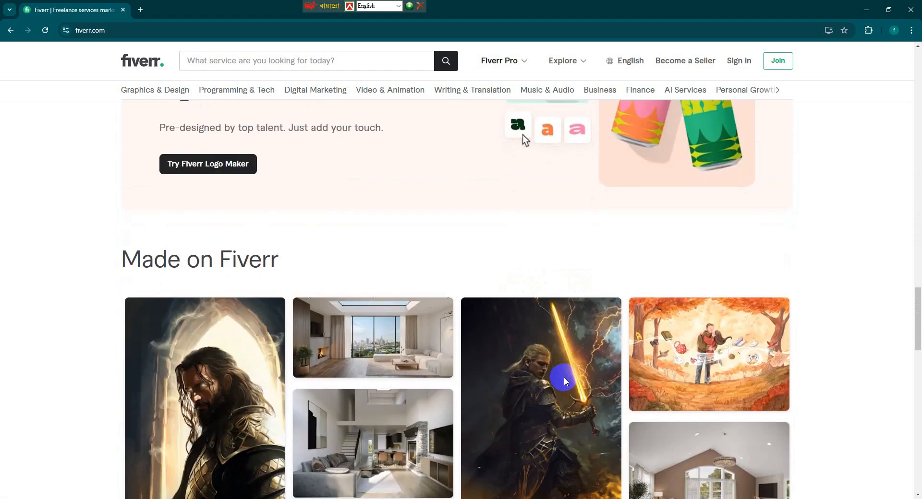
scroll(565, 382, "up", 3)
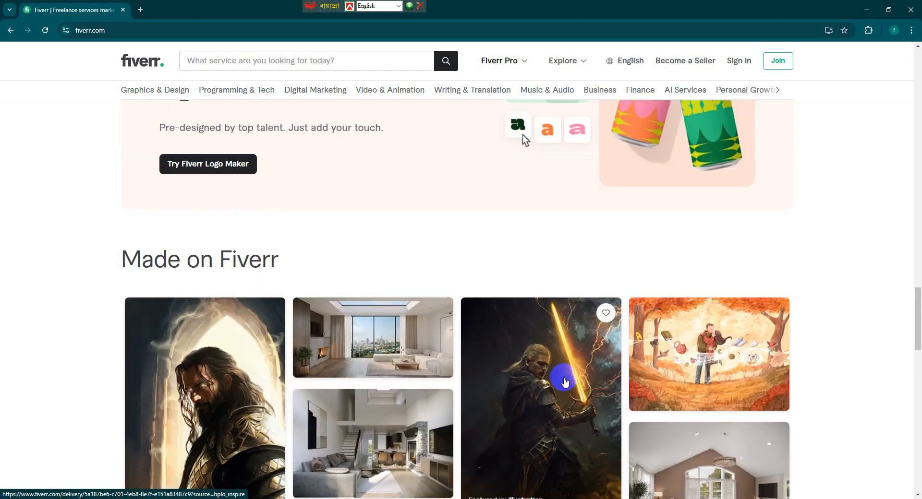
scroll(565, 381, "up", 9)
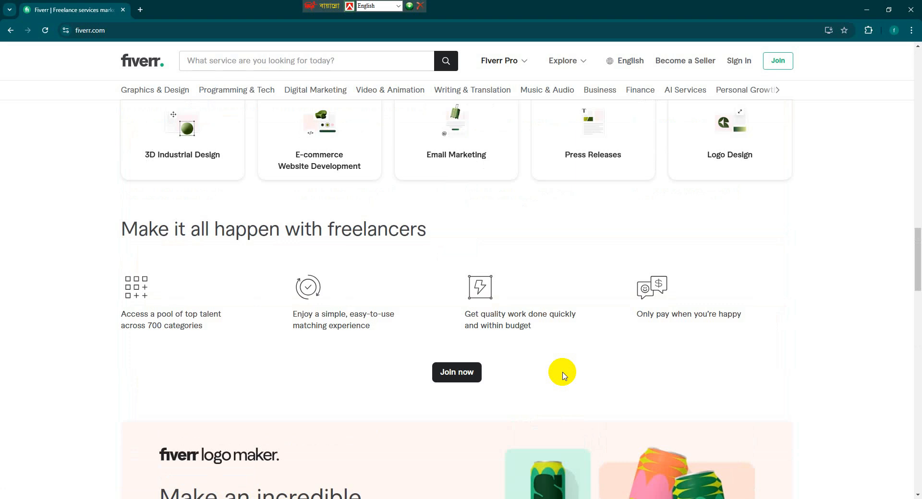
scroll(562, 373, "up", 8)
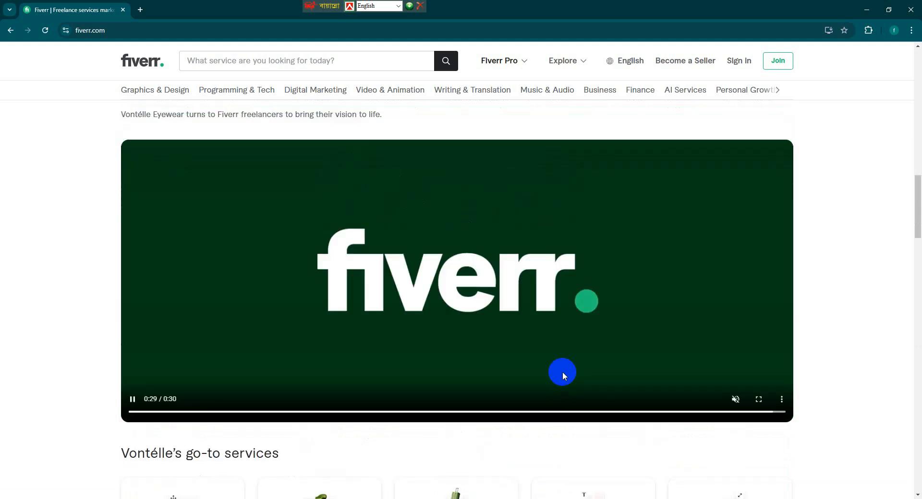
scroll(564, 374, "up", 13)
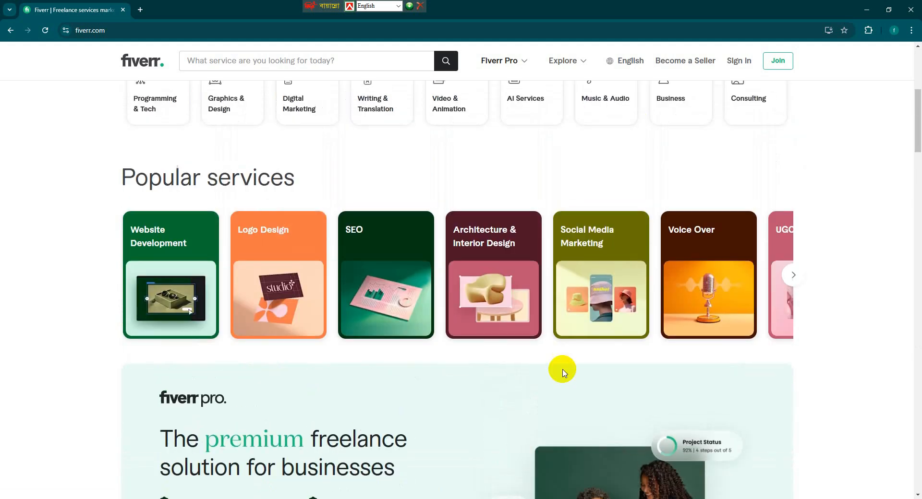
scroll(562, 372, "up", 6)
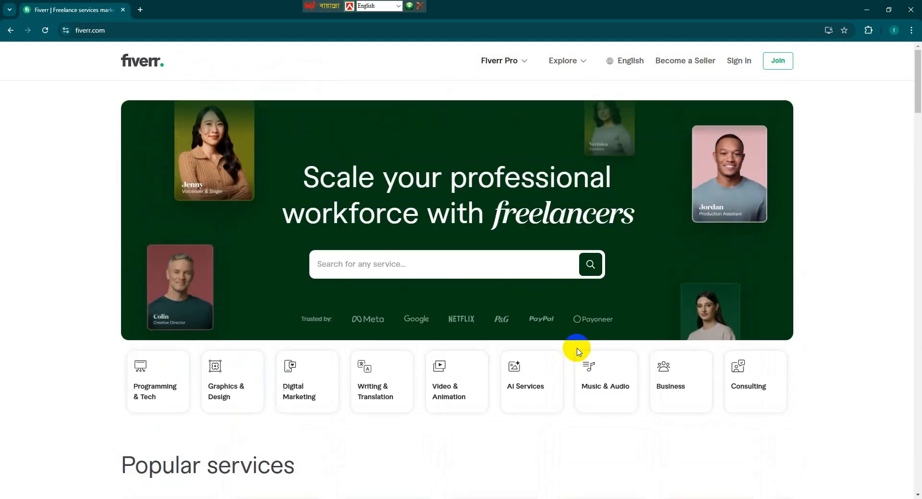
scroll(580, 334, "down", 12)
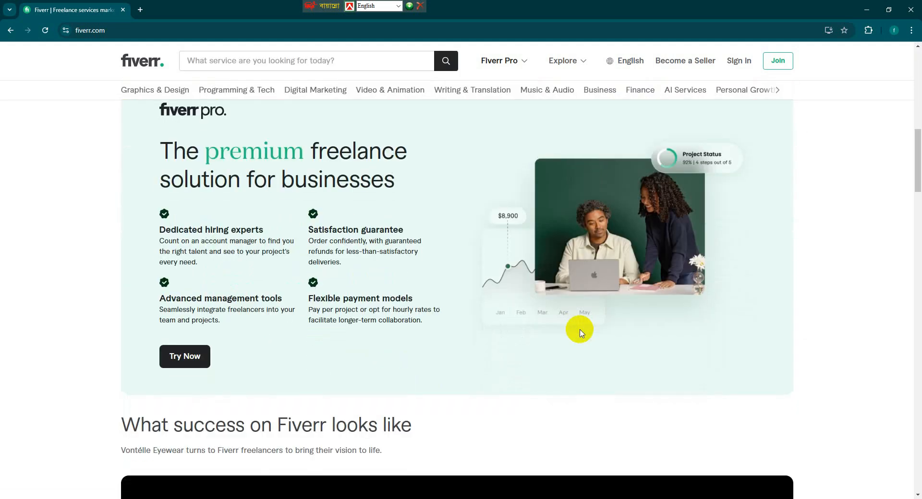
scroll(577, 330, "down", 5)
scroll(577, 330, "down", 8)
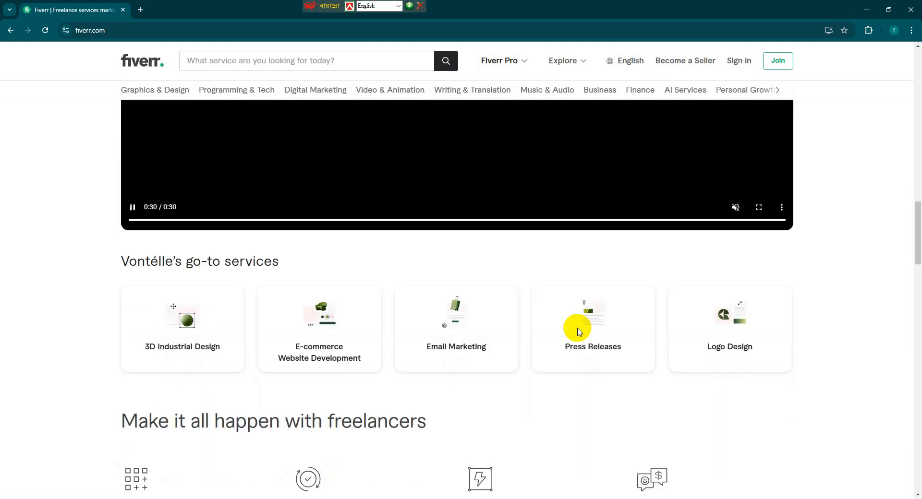
scroll(578, 331, "up", 10)
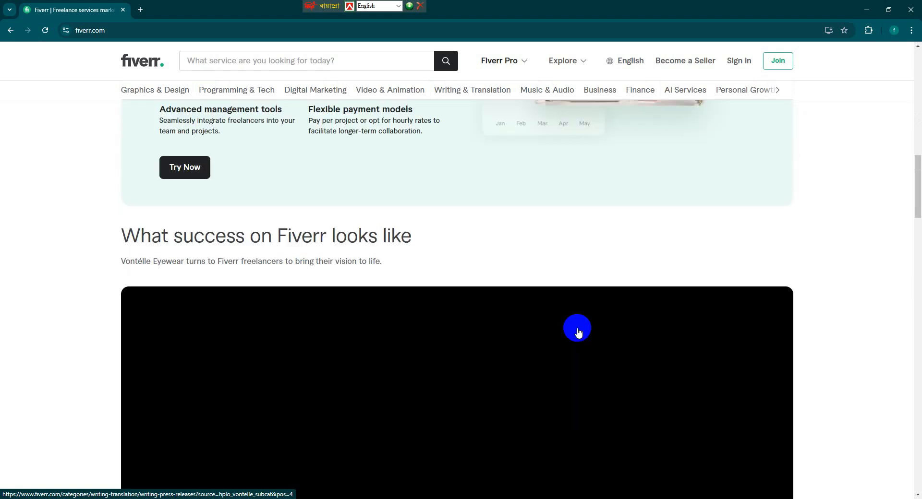
scroll(577, 328, "up", 10)
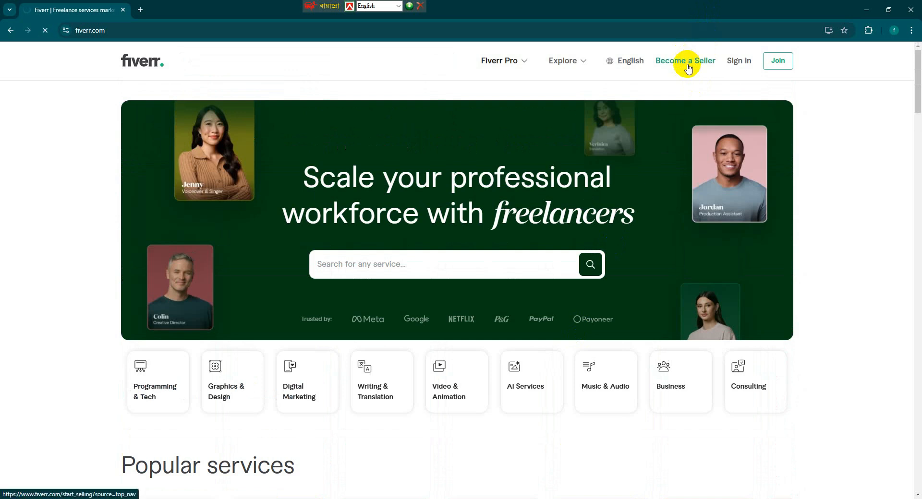
Start seller sign-up with Become a Seller and continue with a Google account.
scroll(509, 423, "down", 5)
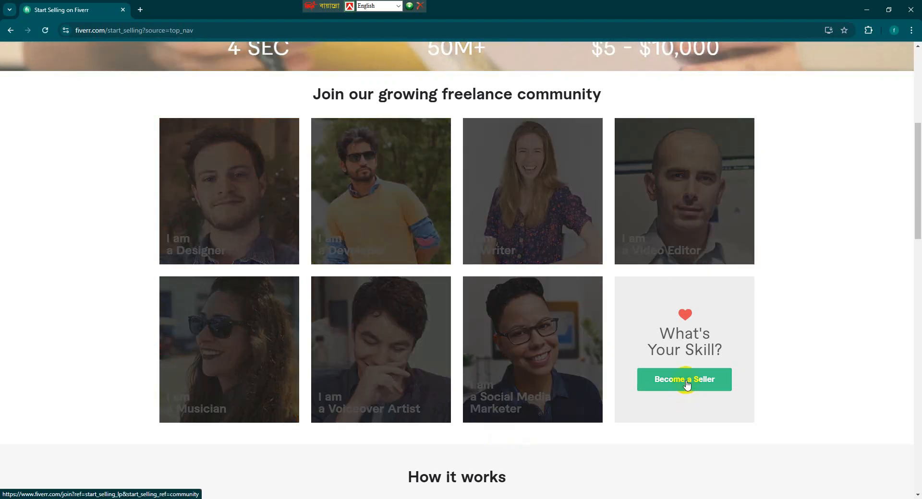
left_click(686, 383)
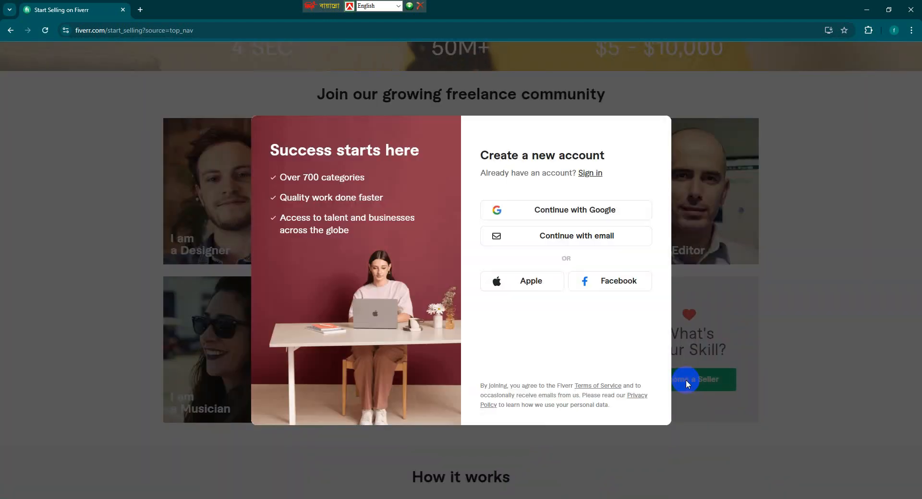
left_click(557, 212)
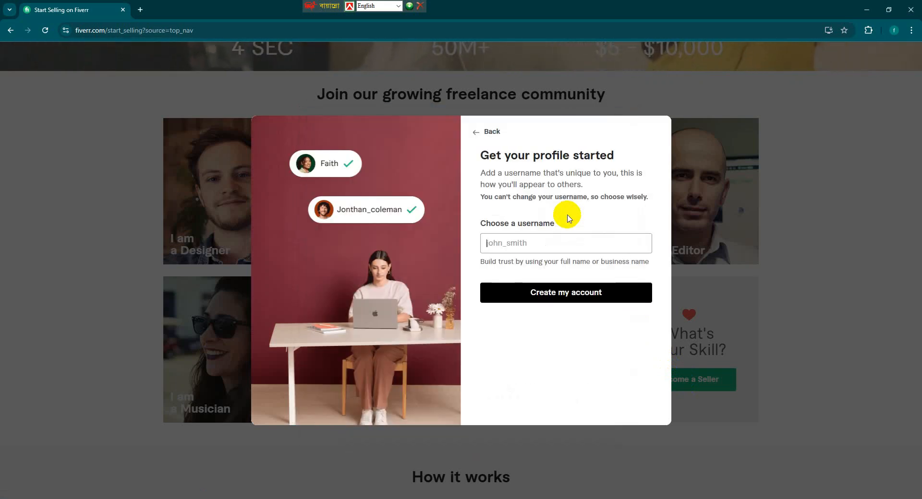
Enter a unique username of at least 6 characters and create the account.
left_click(569, 251)
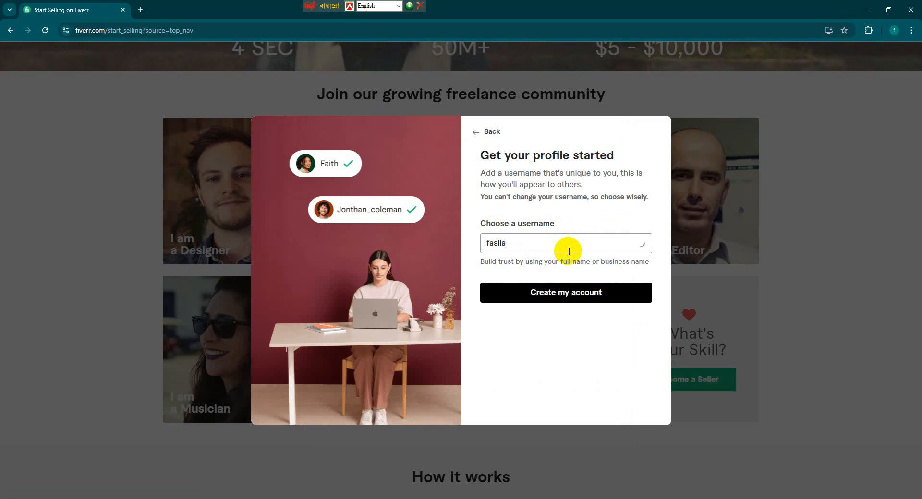
key("BackSpace")
key("BackSpace")
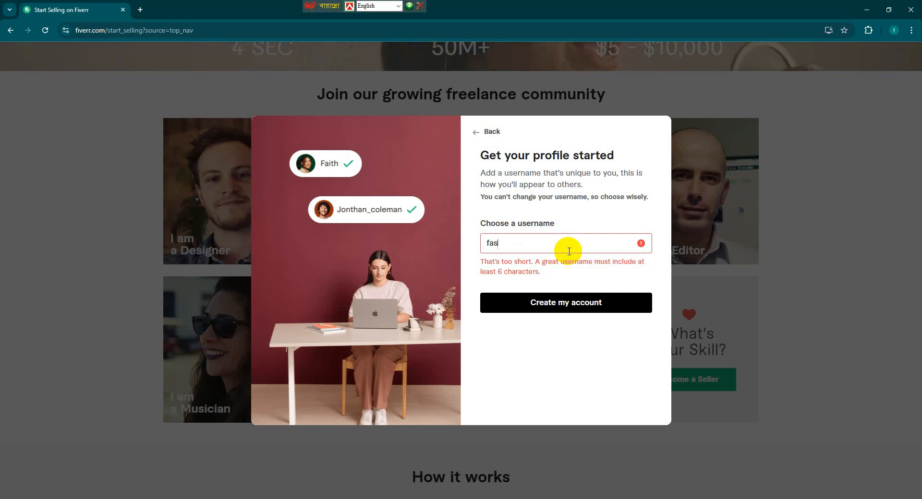
type("amia")
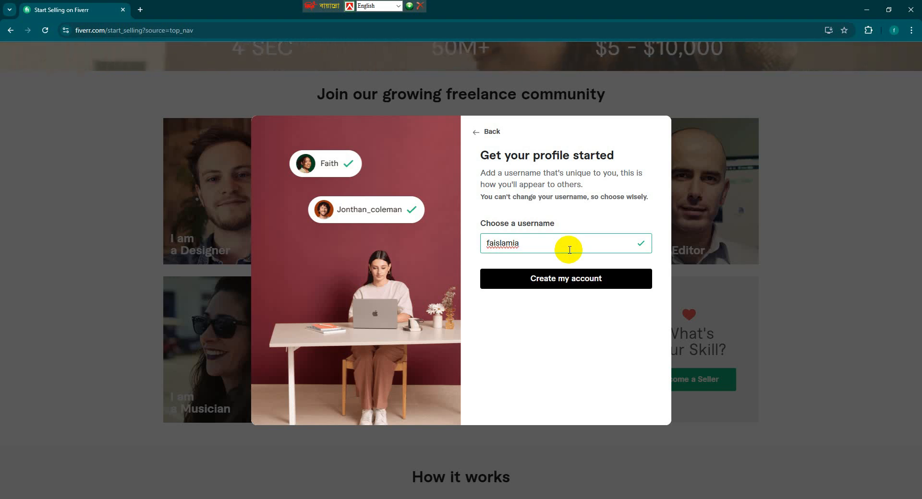
left_click(570, 282)
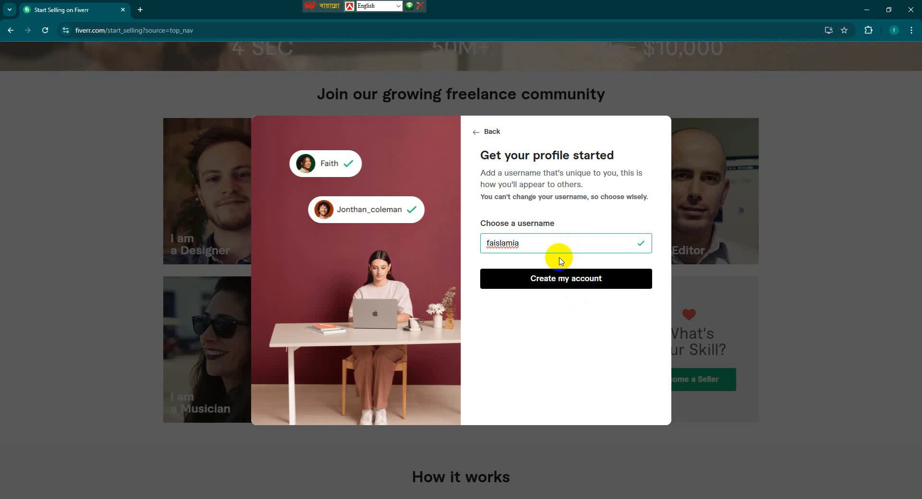
left_click(572, 277)
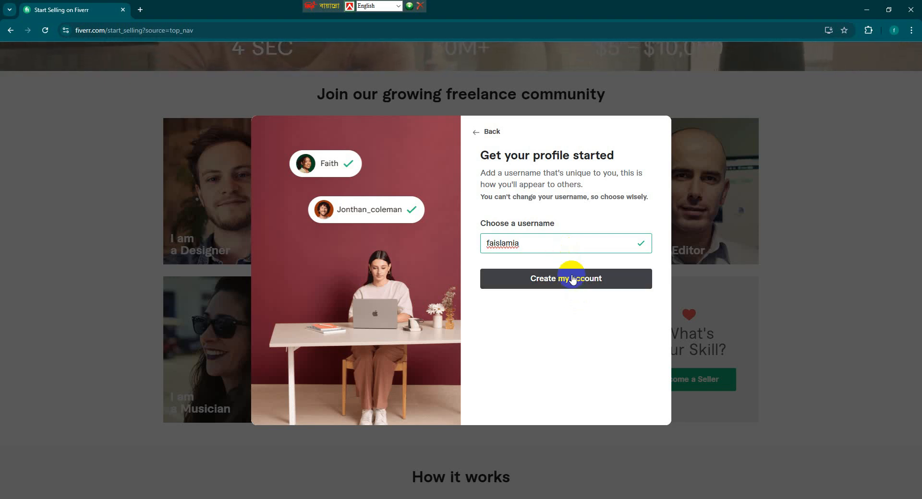
left_click(572, 280)
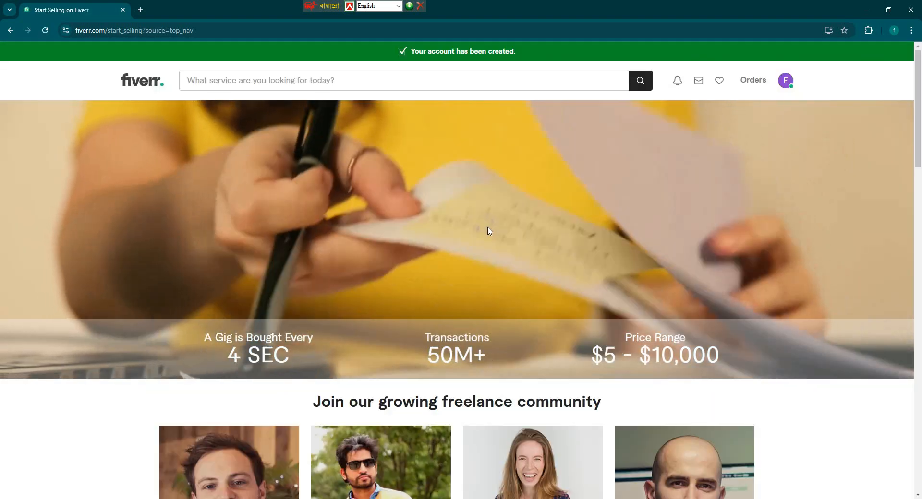
Answer the welcome questions: selling freelance services, skip freelancer type, freelancing online, then finish.
scroll(540, 239, "down", 5)
scroll(541, 239, "down", 5)
scroll(541, 238, "up", 10)
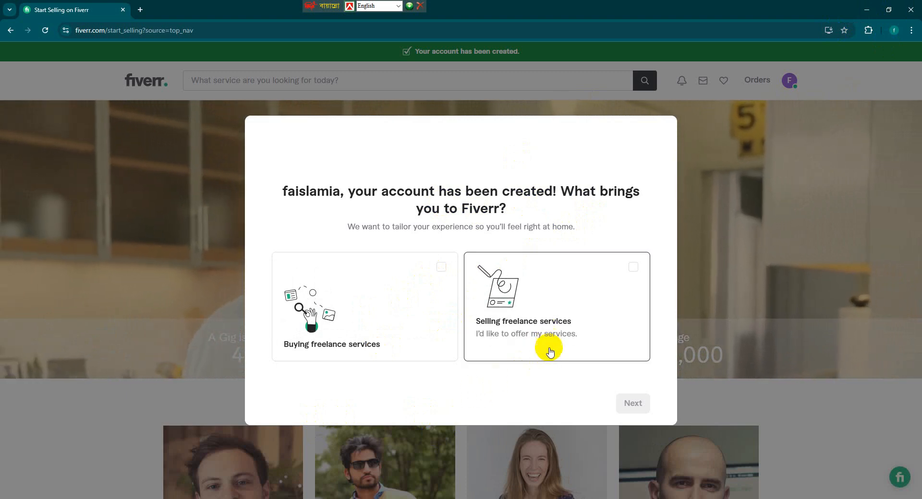
left_click(566, 310)
left_click(634, 404)
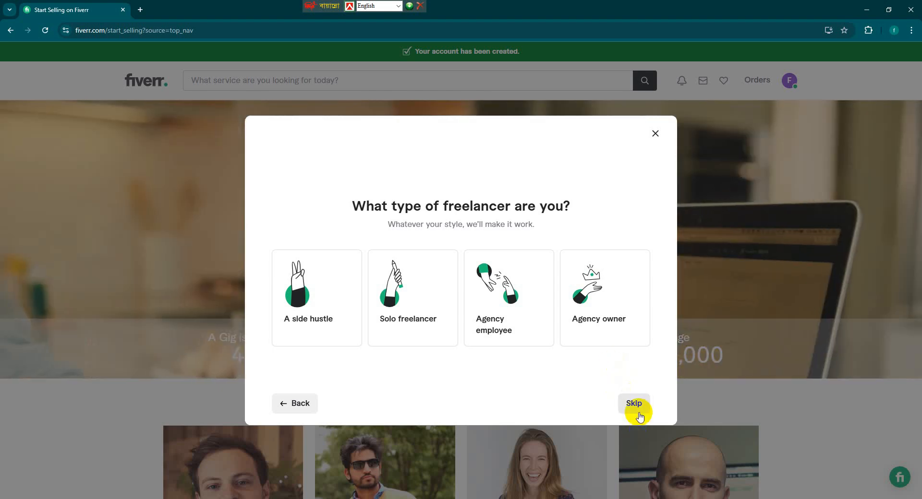
left_click(637, 411)
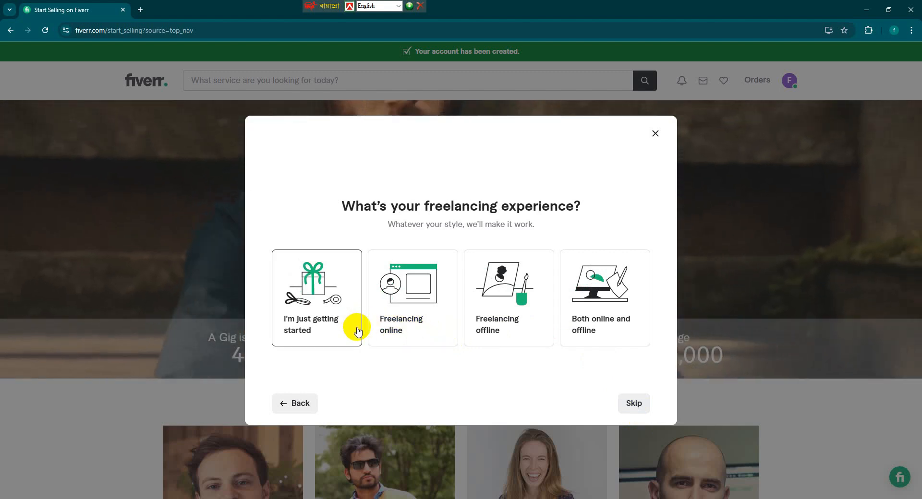
left_click(432, 326)
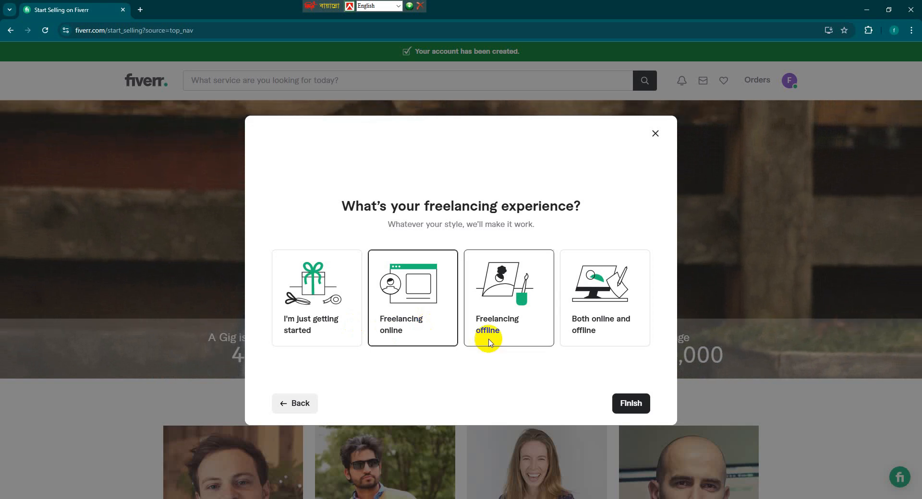
left_click(634, 403)
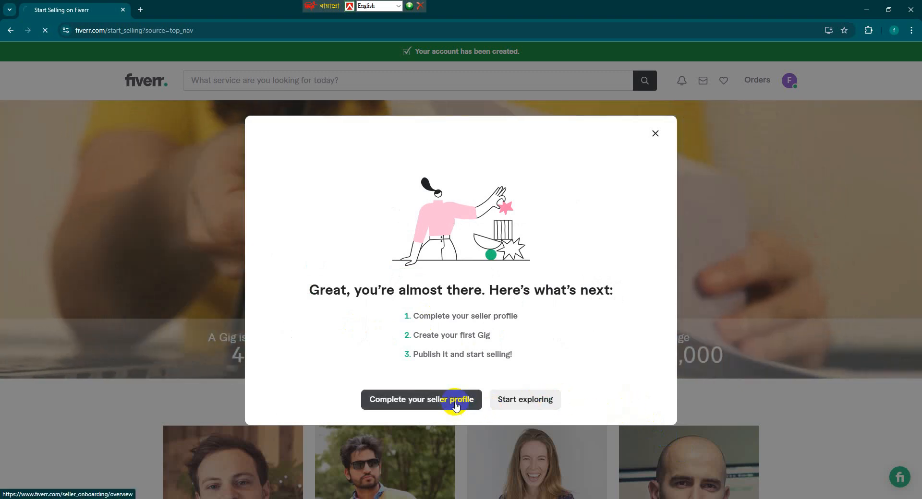
Continue through the seller onboarding intro pages to the Personal Info form.
left_click(456, 406)
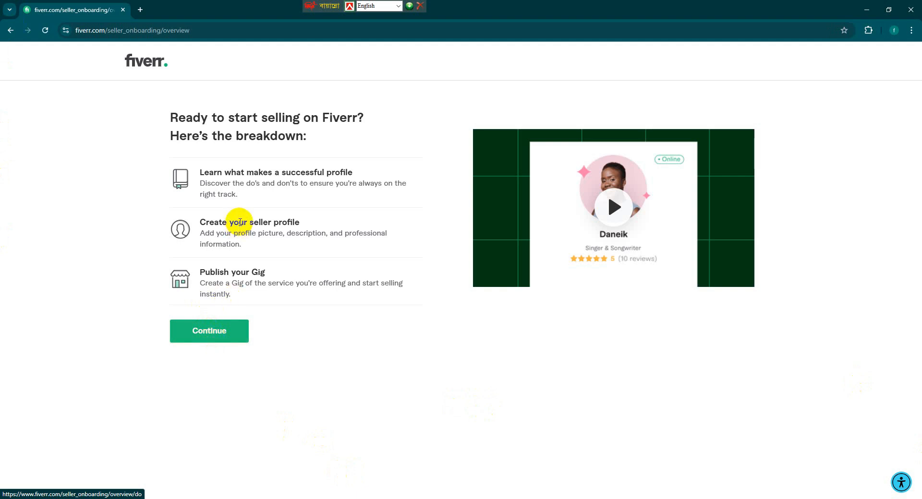
left_click(230, 330)
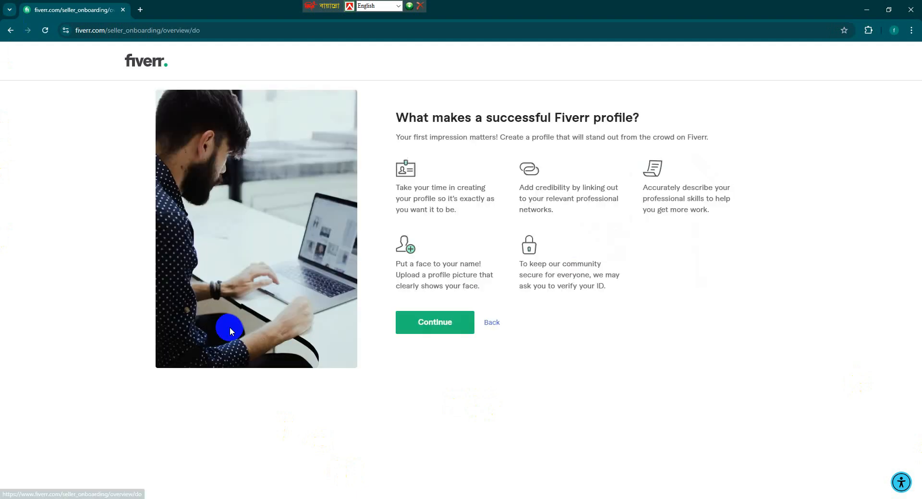
left_click(415, 330)
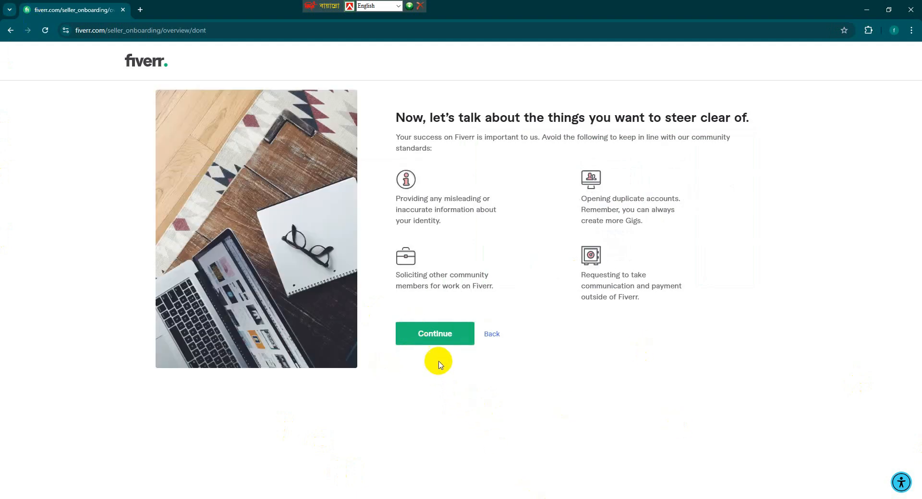
left_click(438, 337)
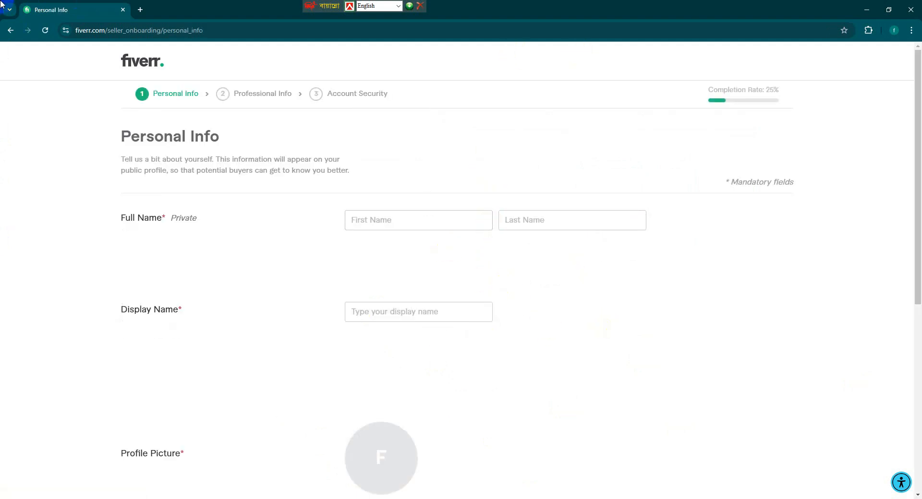
Go back four pages to the Start Selling page.
left_click(4, 30)
left_click(3, 30)
left_click(4, 29)
left_click(4, 29)
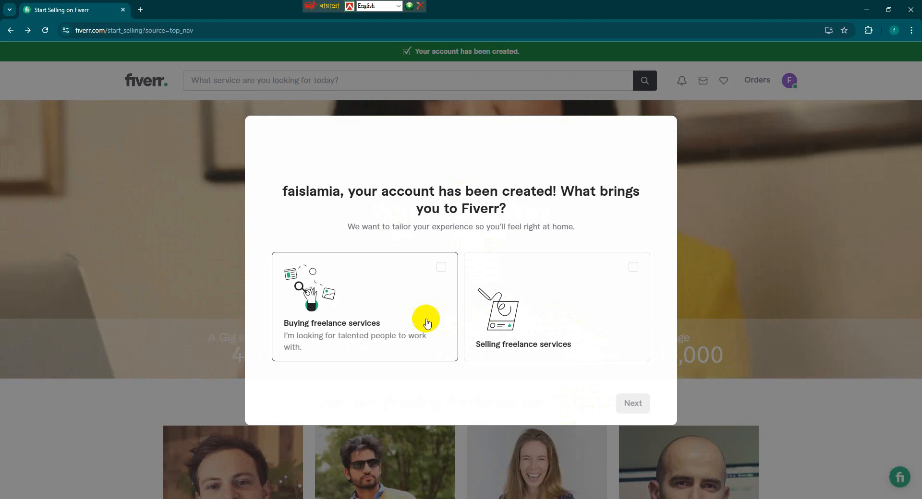
Re-answer the welcome questions as a freelance-services seller, skipping the type question, and start exploring.
left_click(565, 353)
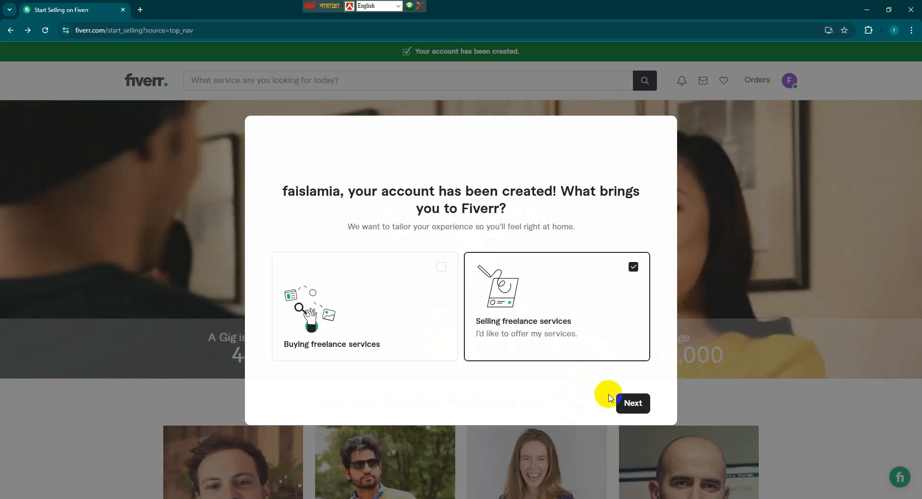
left_click(631, 404)
left_click(631, 403)
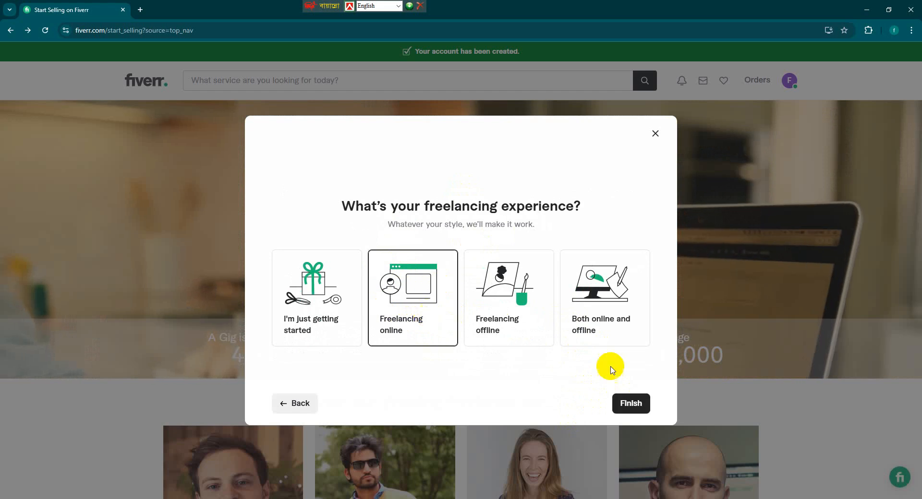
left_click(631, 403)
left_click(525, 399)
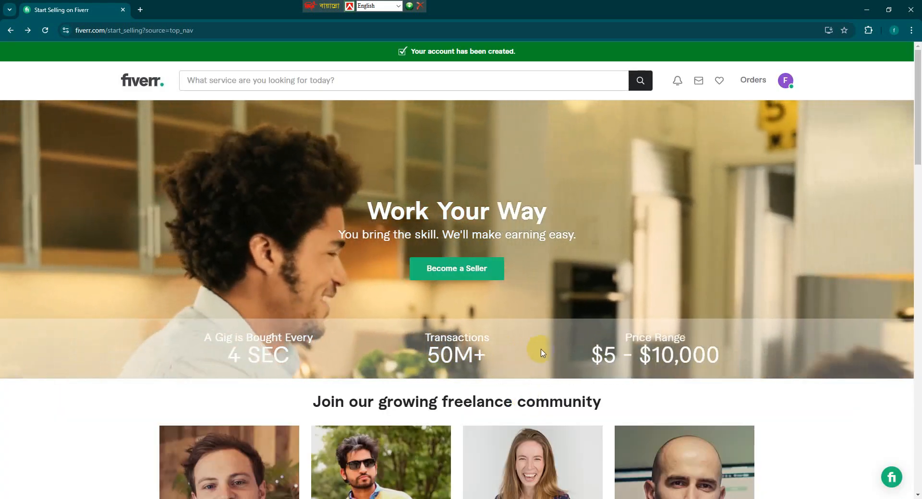
scroll(540, 353, "down", 2)
scroll(541, 353, "up", 2)
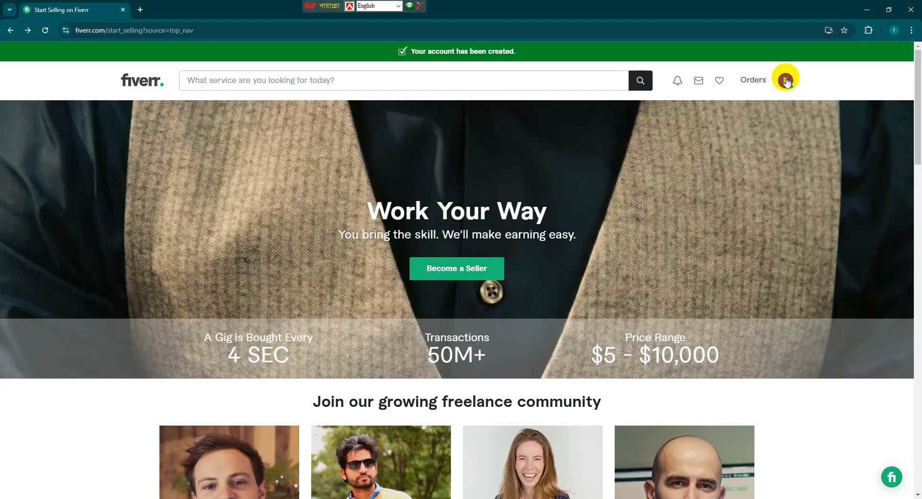
left_click(786, 81)
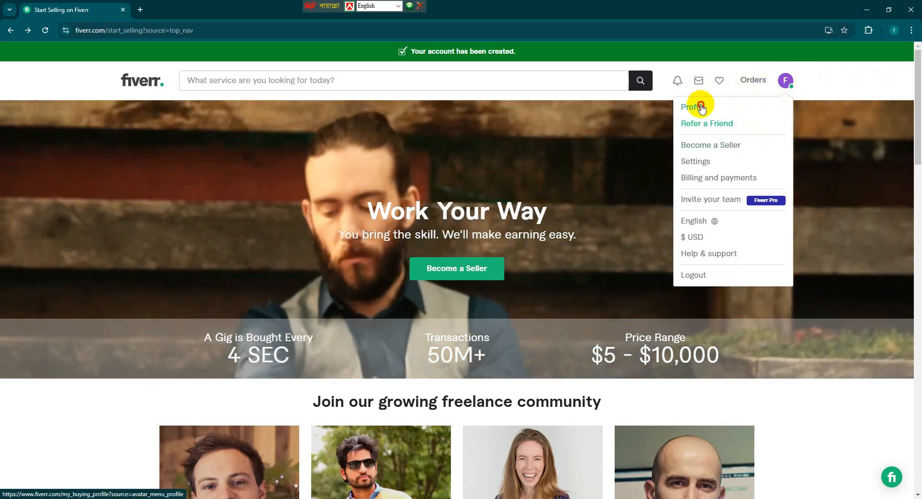
left_click(700, 106)
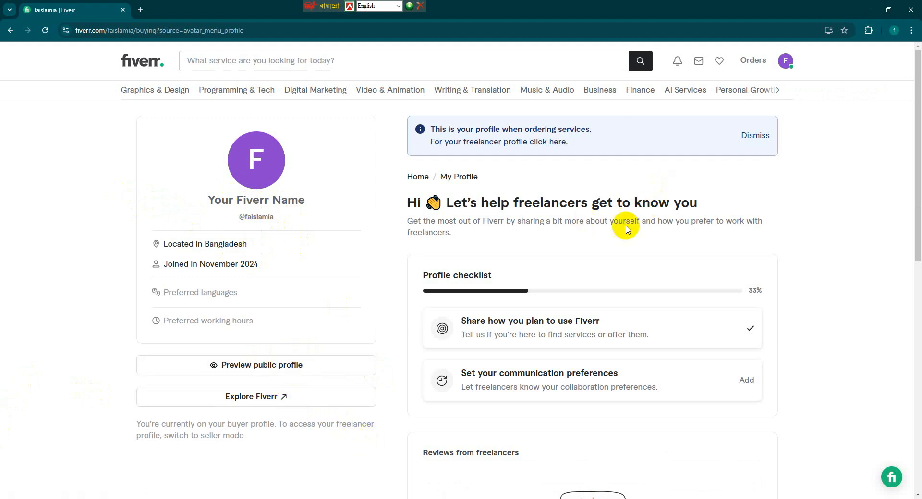
left_click(786, 62)
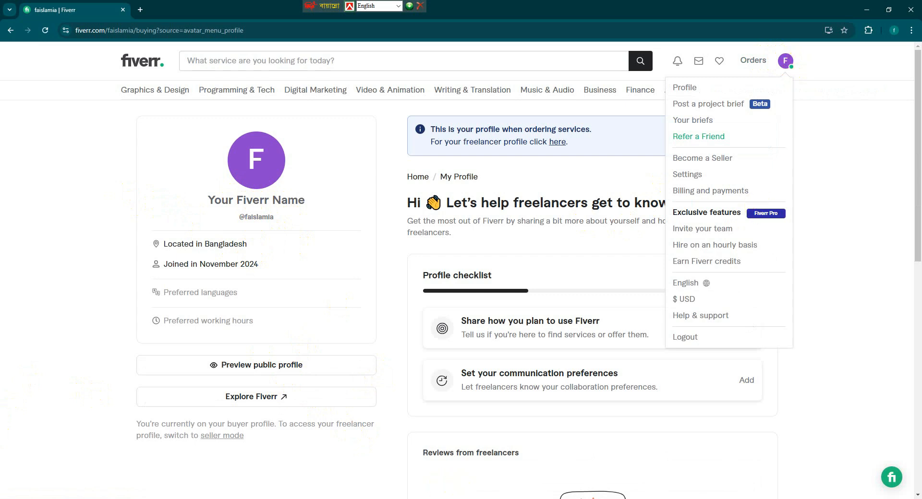
left_click(702, 158)
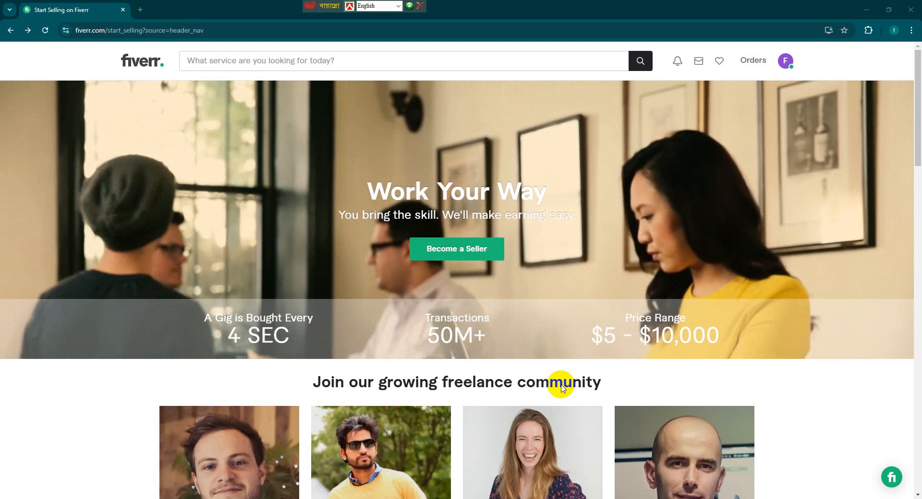
scroll(562, 387, "down", 2)
scroll(561, 384, "up", 2)
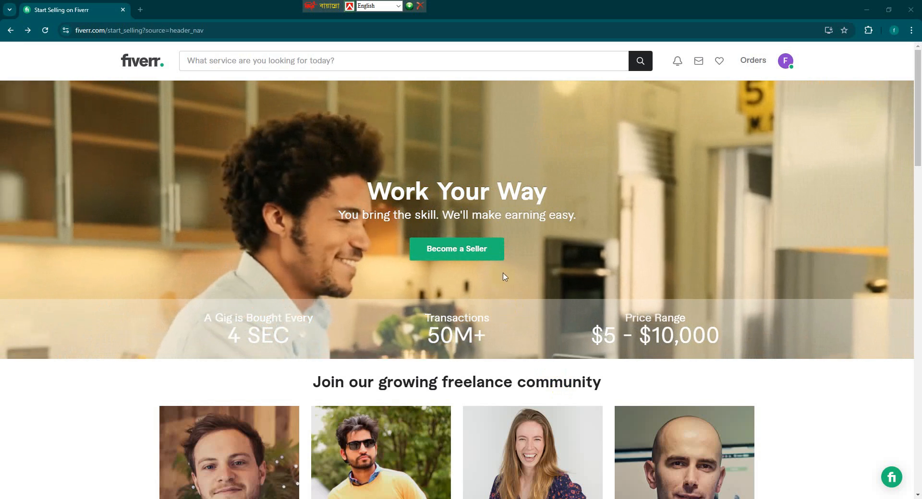
Start becoming a seller and continue past the three intro pages to Personal Info.
left_click(480, 249)
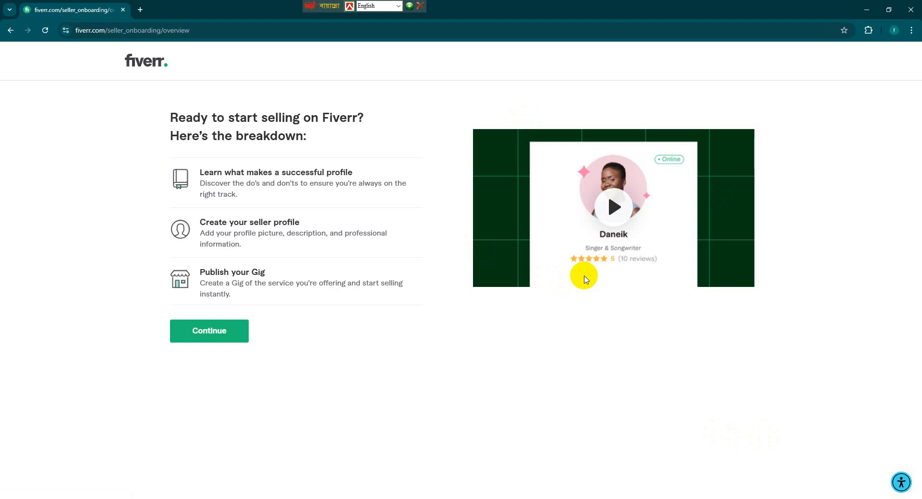
left_click(12, 33)
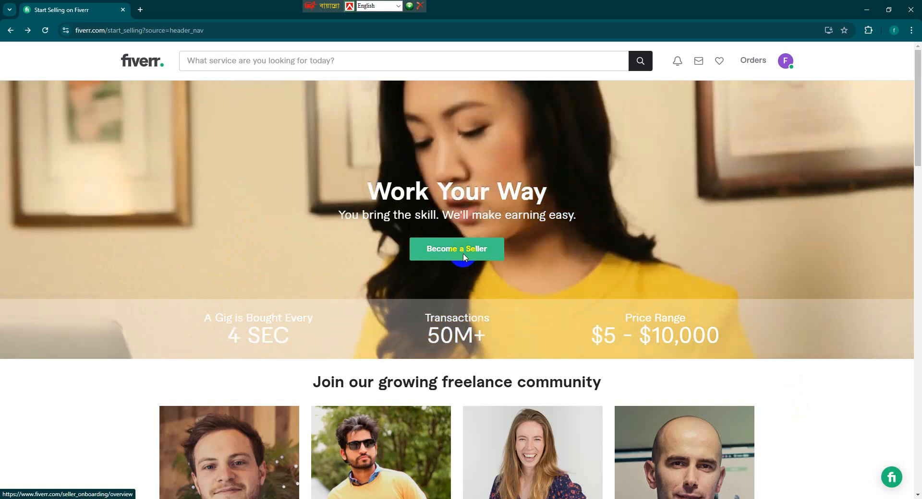
left_click(464, 258)
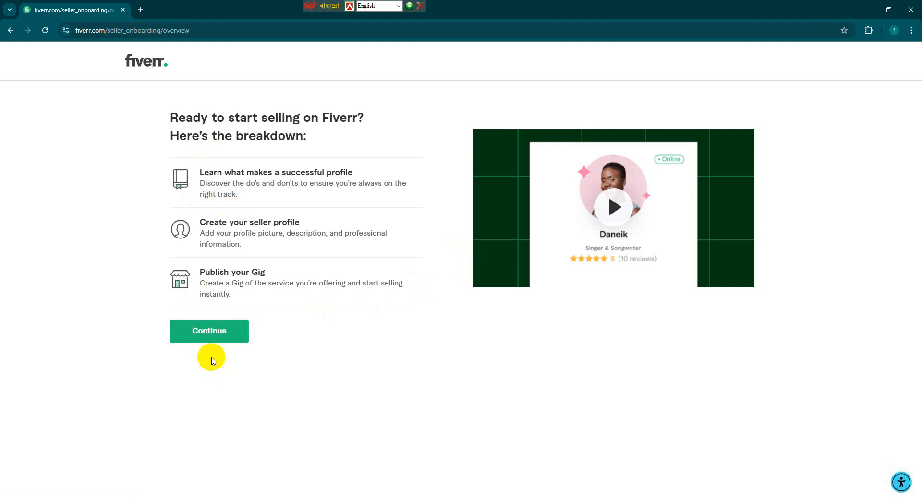
left_click(212, 337)
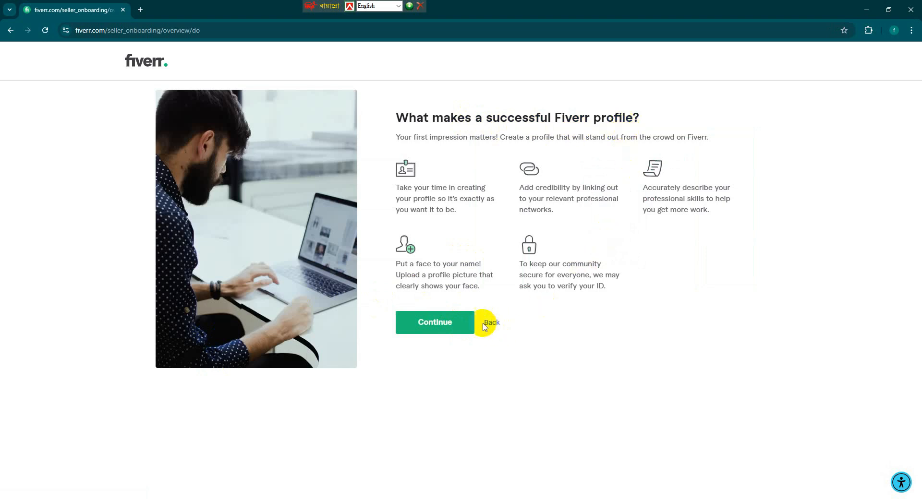
left_click(462, 325)
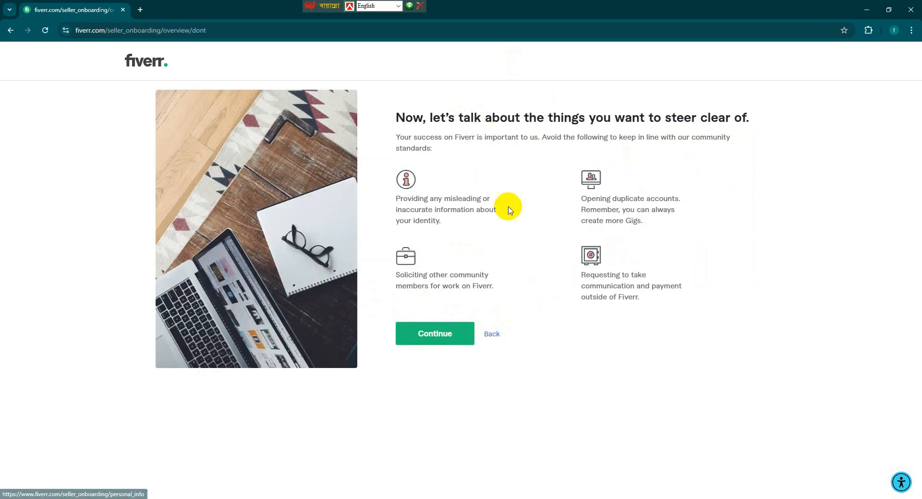
left_click(468, 341)
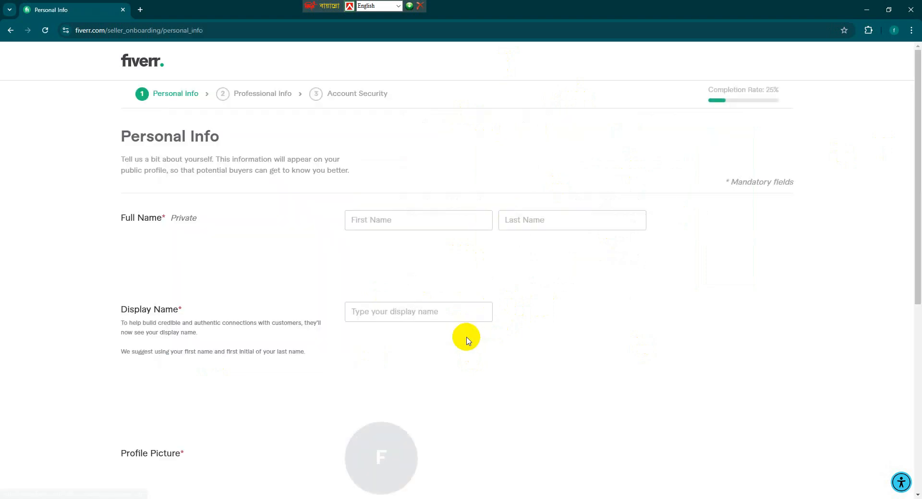
Fill in the first and last name fields and open the profile picture picker.
left_click(431, 222)
type("Faisal")
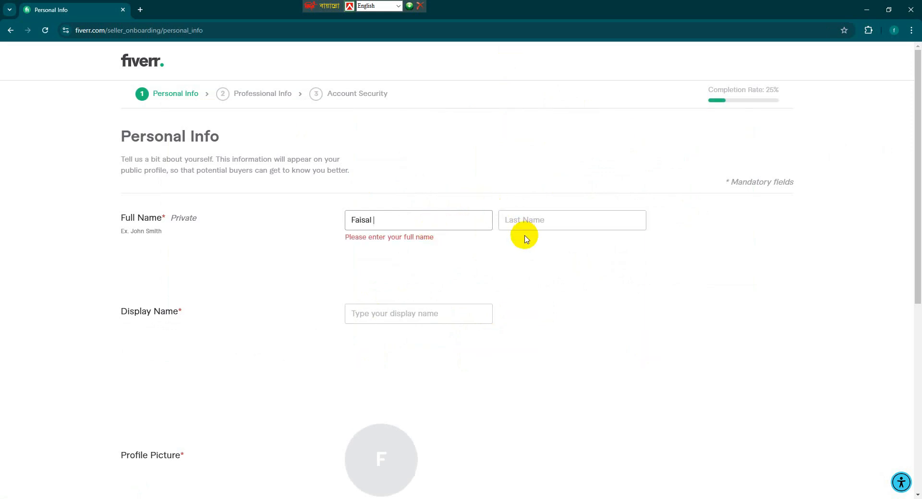
left_click(521, 223)
type("M")
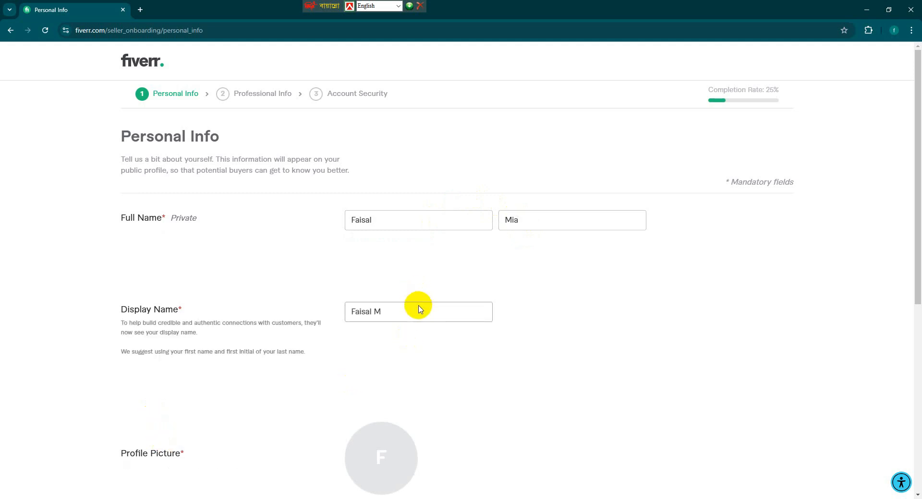
scroll(417, 308, "down", 3)
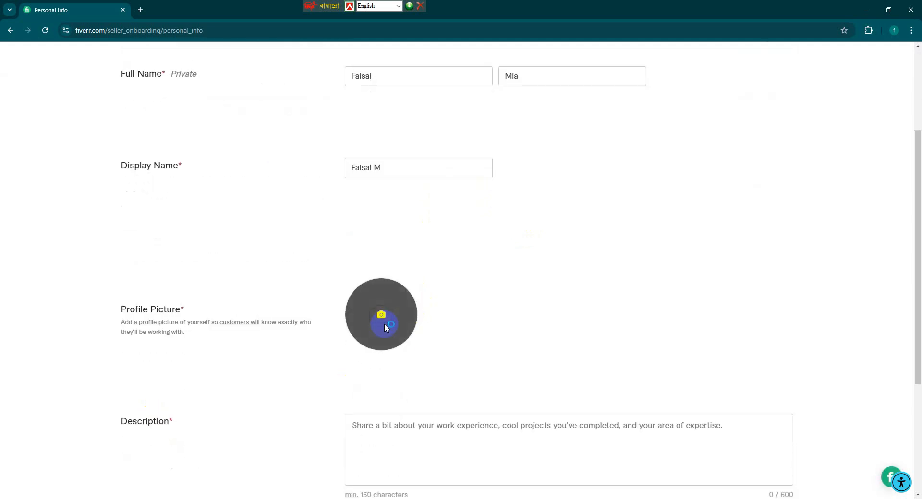
left_click(384, 324)
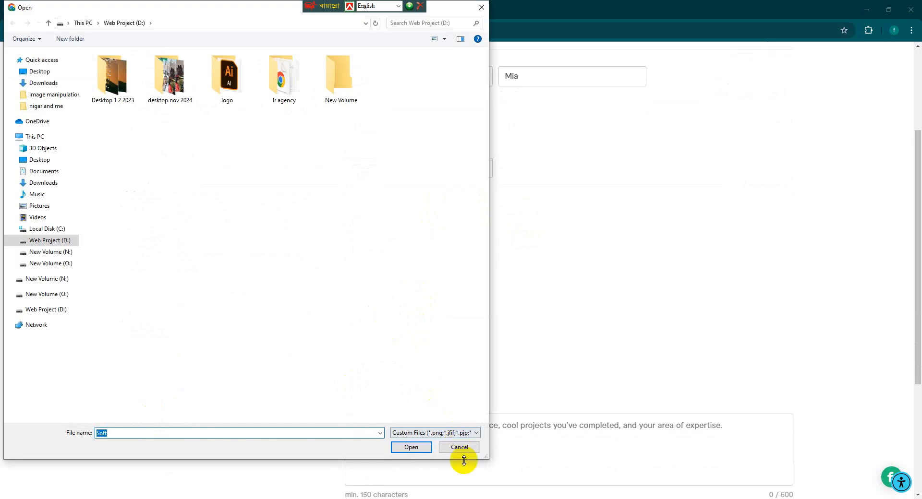
Cancel the profile-picture file picker without choosing an image, then start a new Google search tab.
left_click(460, 447)
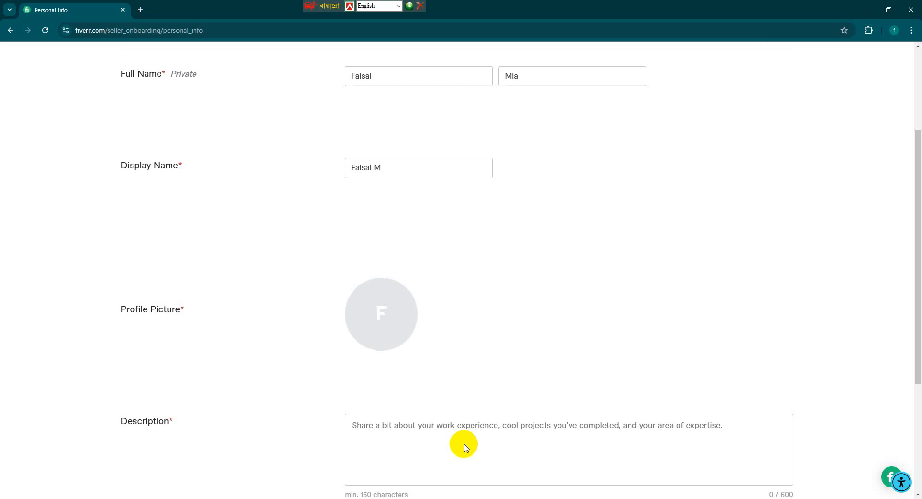
left_click(387, 317)
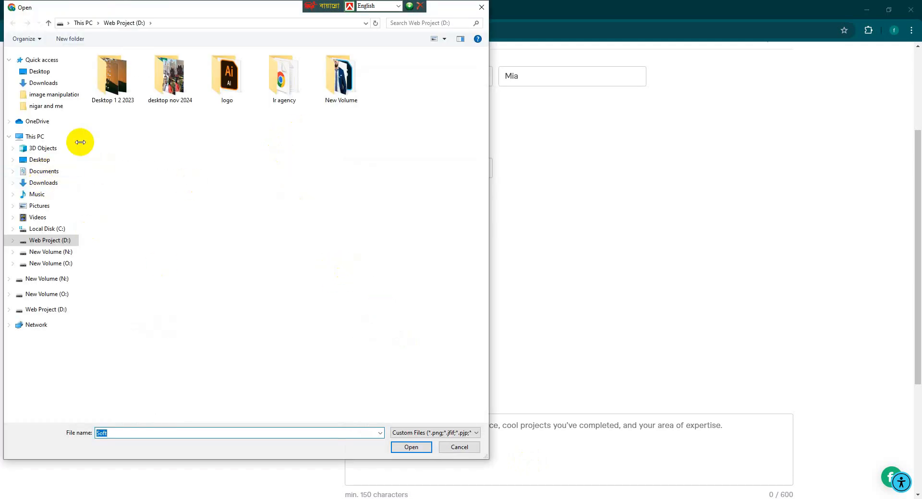
left_click(460, 447)
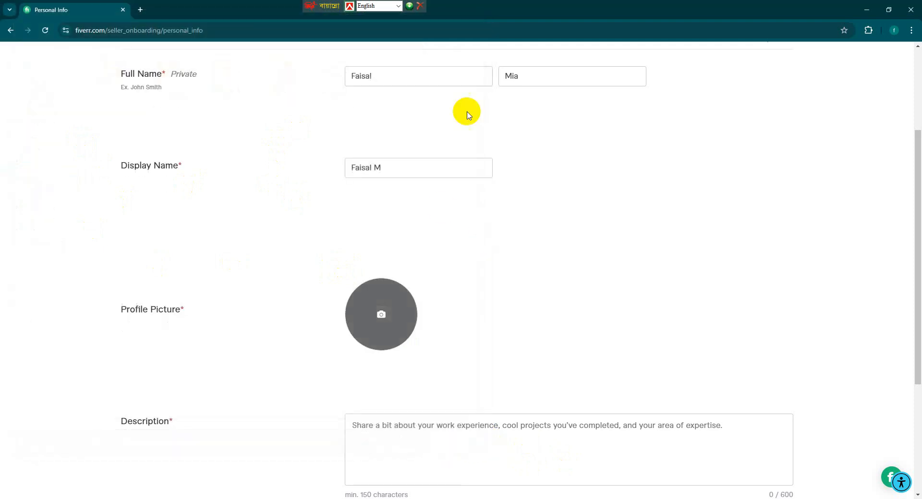
left_click(392, 320)
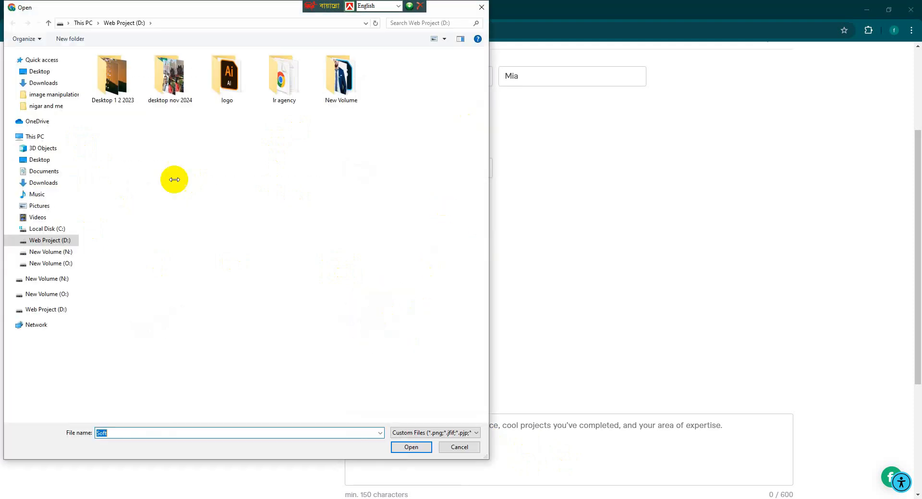
left_click(35, 71)
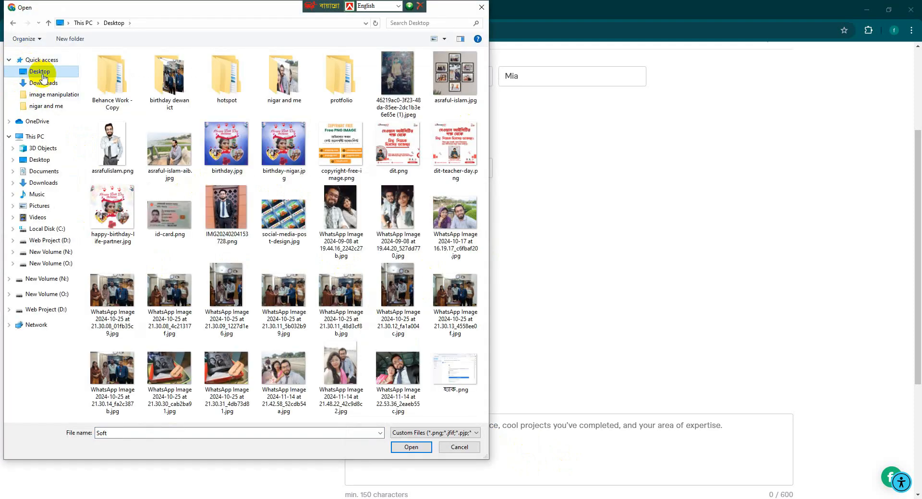
left_click(468, 448)
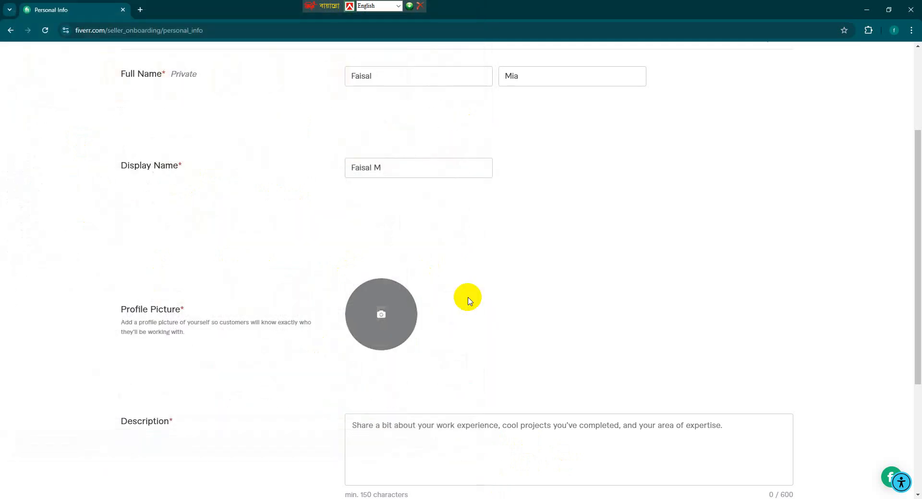
left_click(141, 9)
left_click(395, 191)
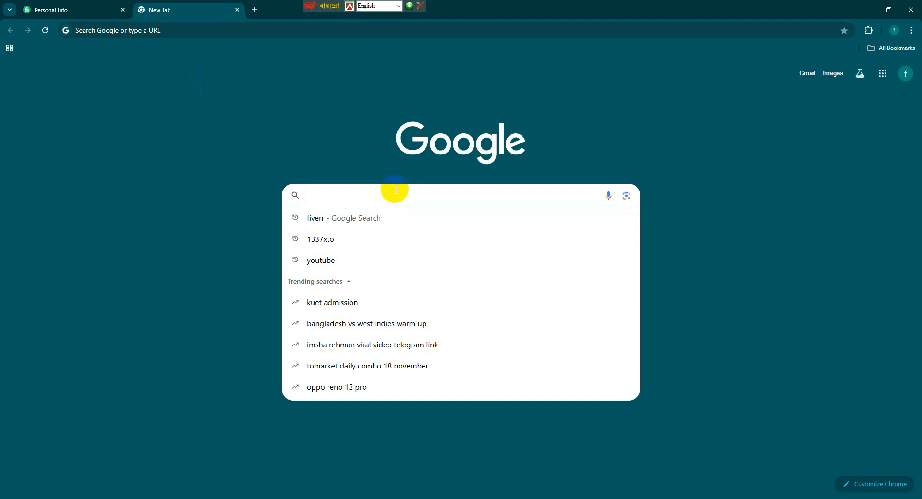
Search Google for 'male avatar' and open Pngtree's Man Avatar PNG image result.
type("female avatar")
key("Return")
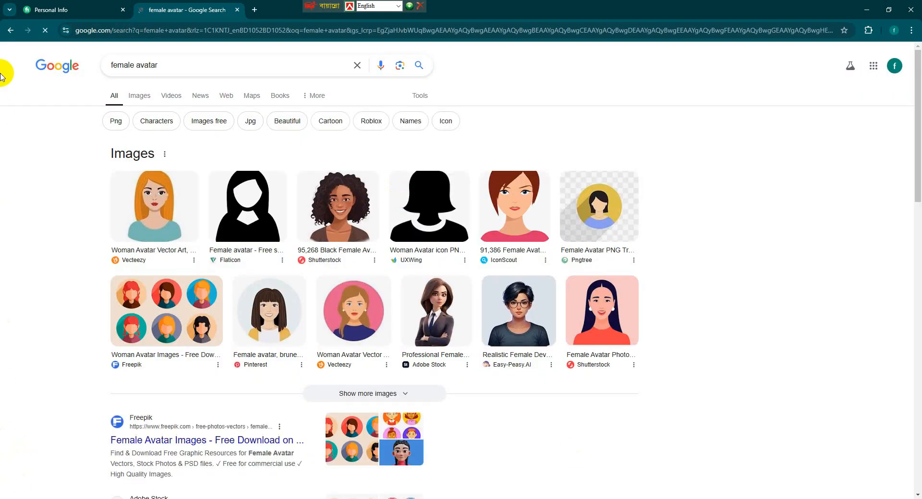
left_click_drag(172, 64, 90, 65)
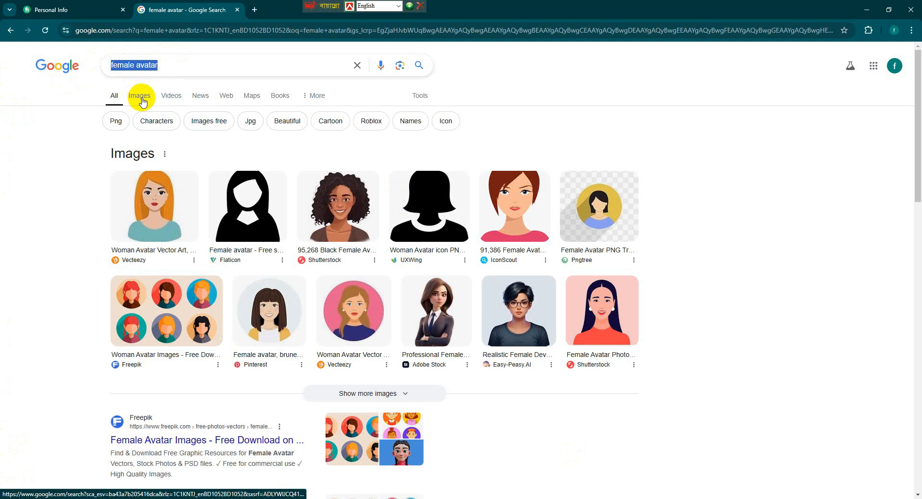
type("ma")
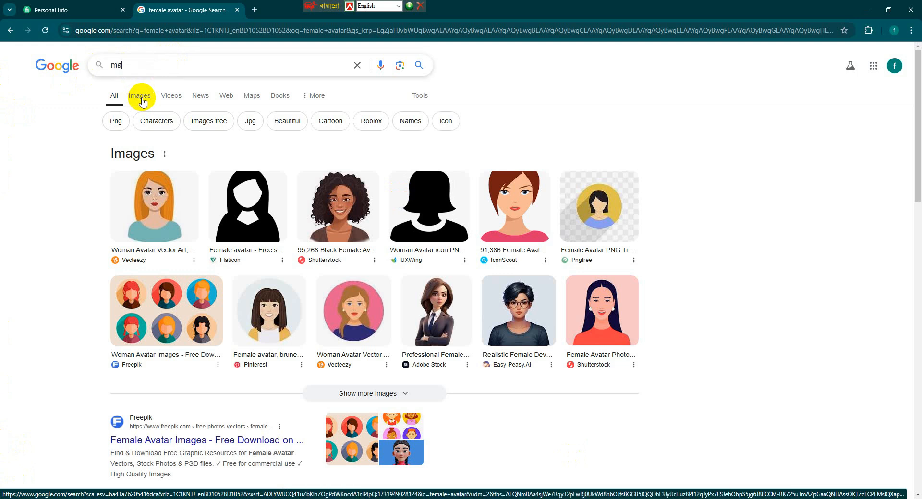
type("le avatar")
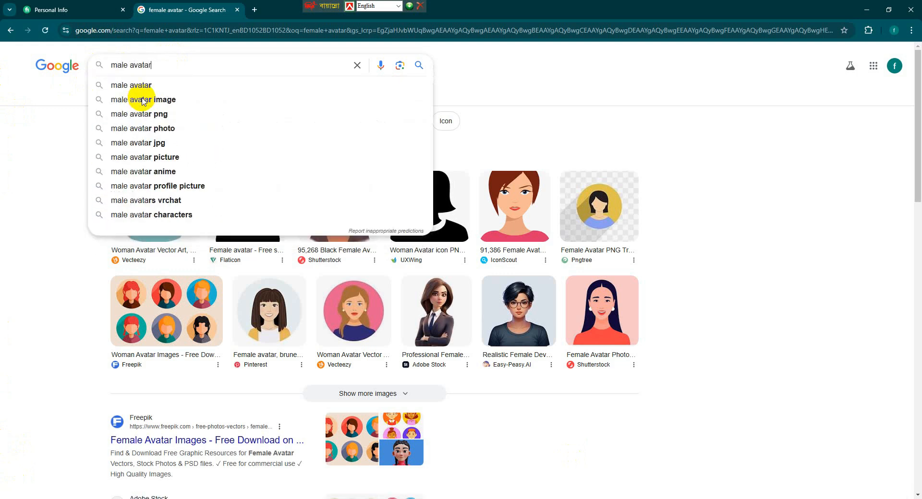
key("Return")
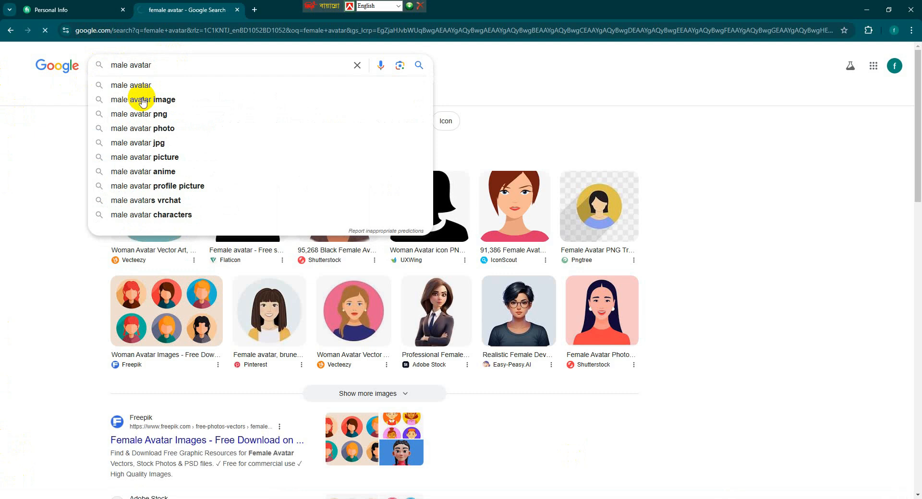
left_click(250, 230)
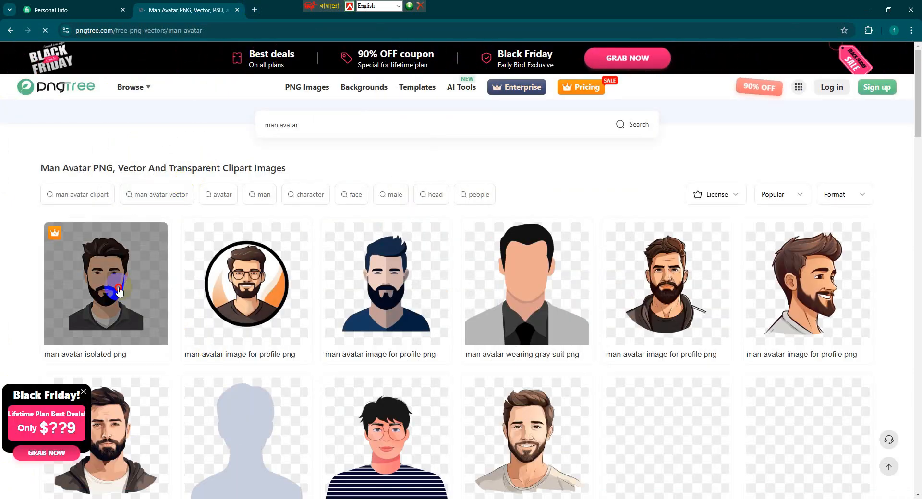
left_click(119, 291)
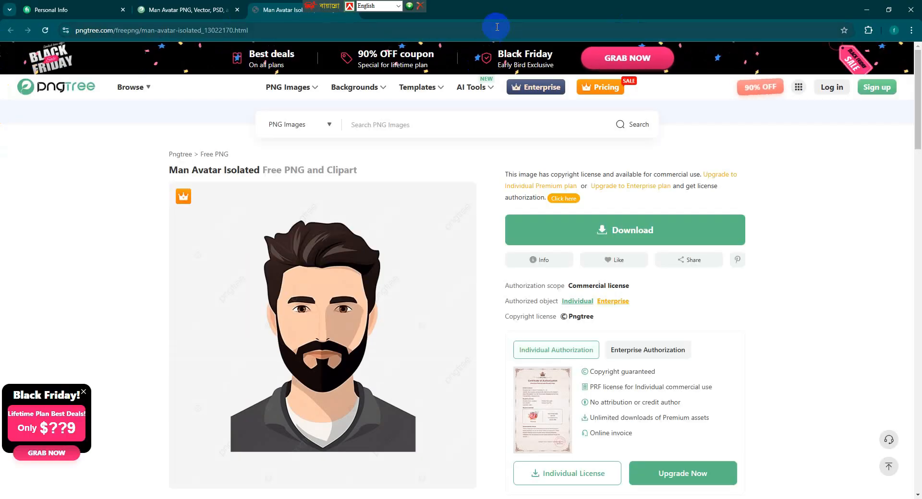
Close the premium avatar's page and go back to the man avatar results.
left_click_drag(340, 9, 454, 9)
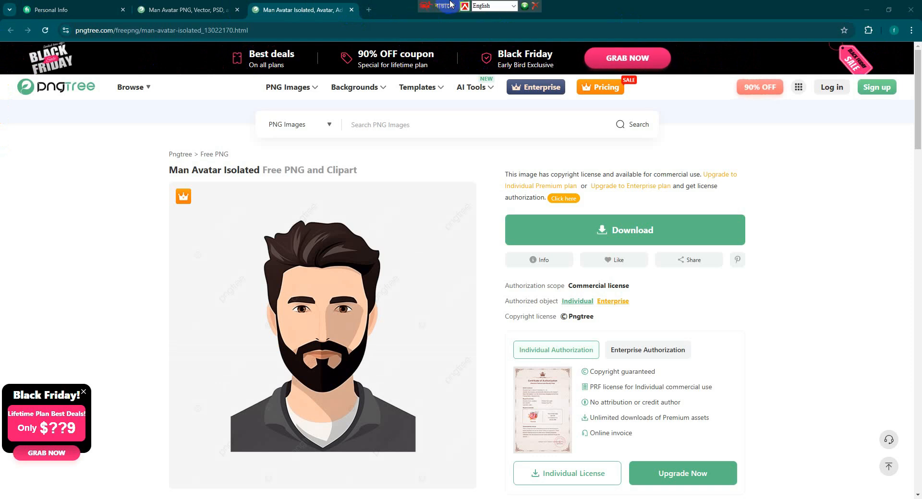
left_click(352, 10)
left_click(311, 115)
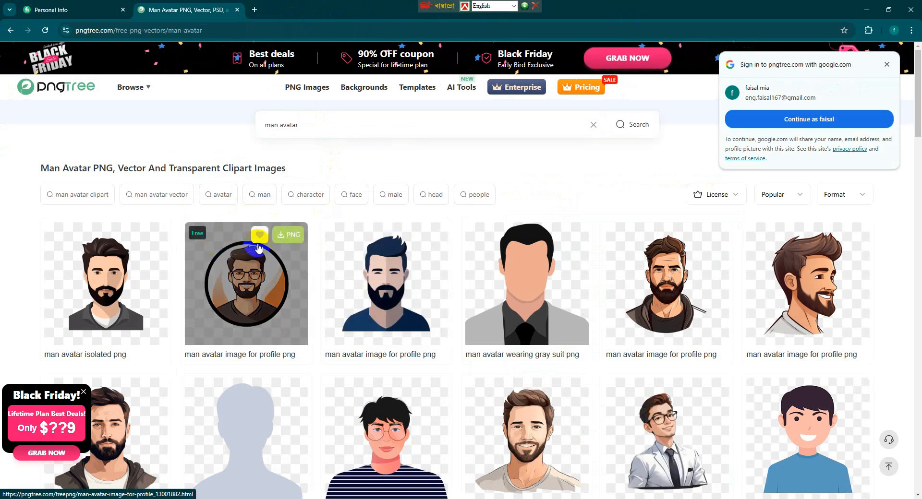
Sign in to Pngtree with the Google account from an avatar's PNG download button, then dismiss the Black Friday promo.
left_click(283, 235)
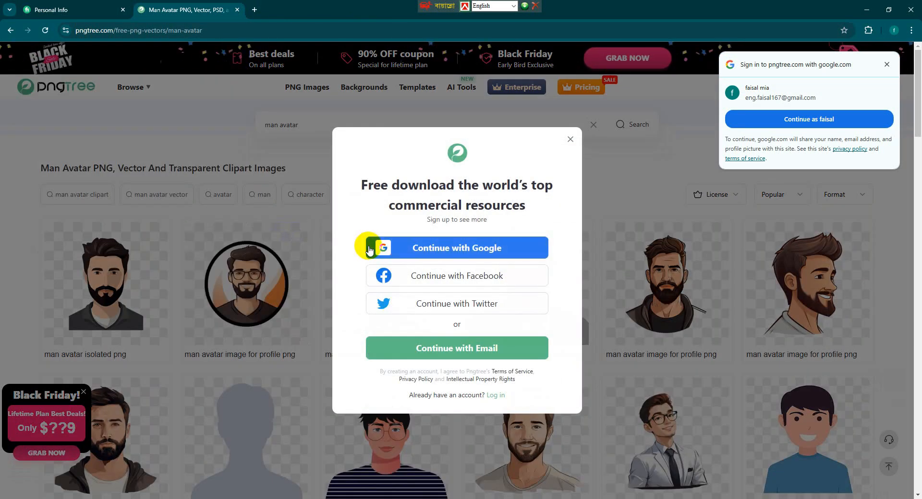
left_click(385, 248)
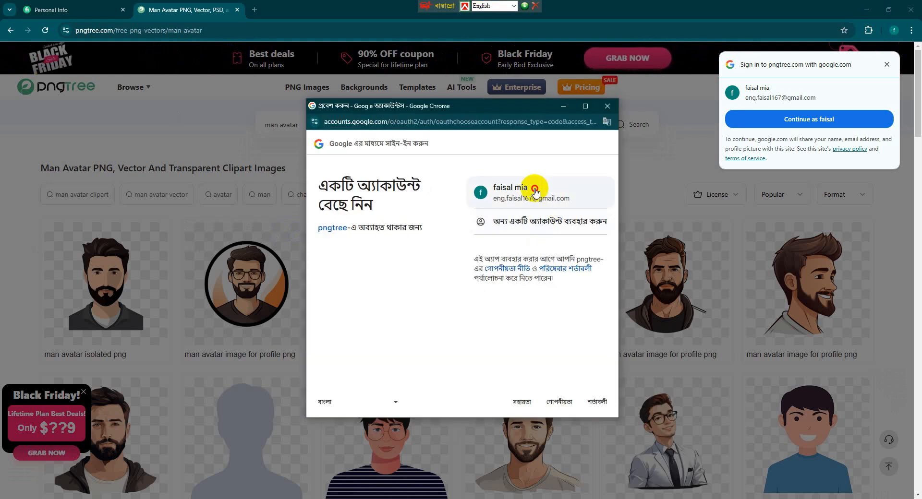
left_click(523, 188)
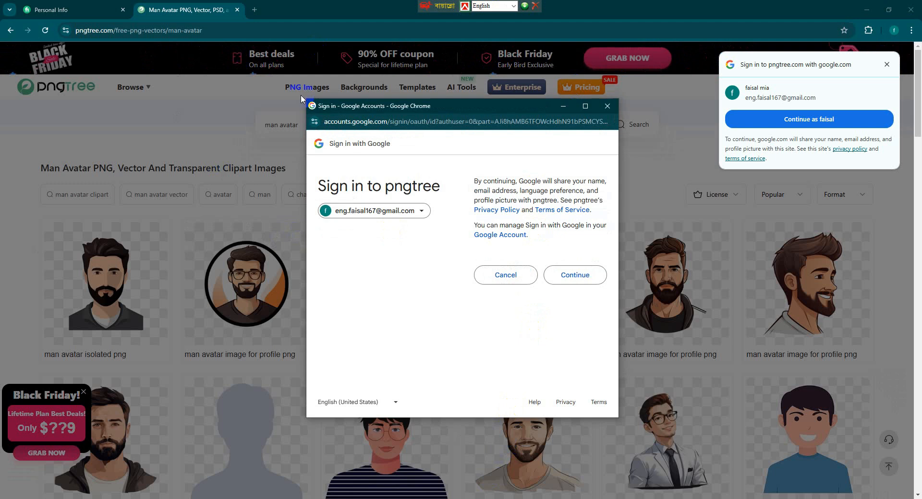
left_click(576, 277)
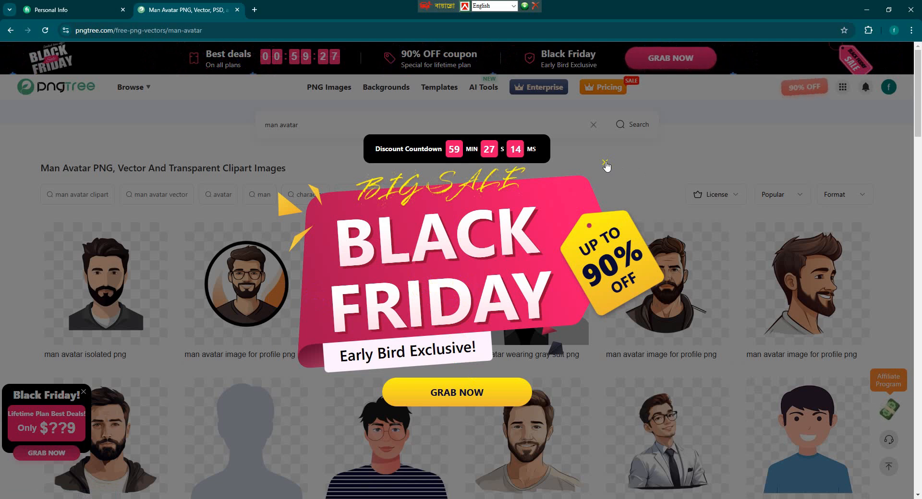
left_click(605, 163)
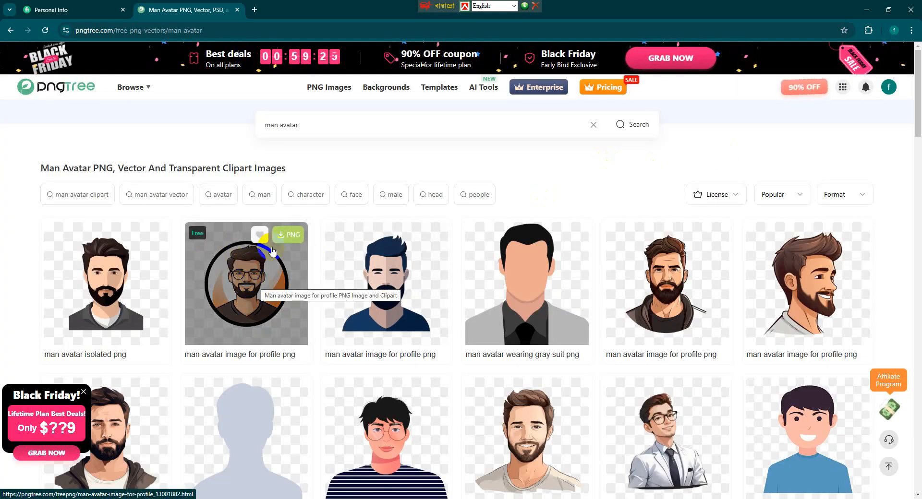
Open 'man avatar image for profile png' and start its free Relax Download as PNG.
left_click(286, 234)
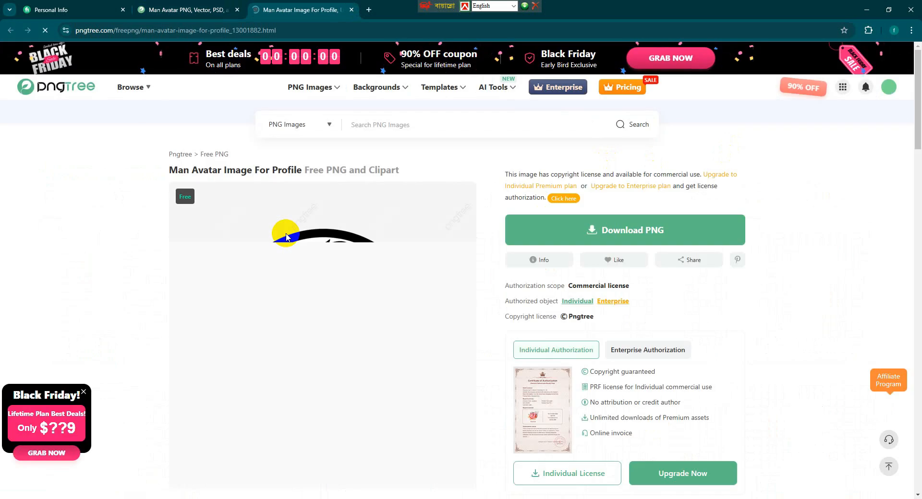
left_click(679, 229)
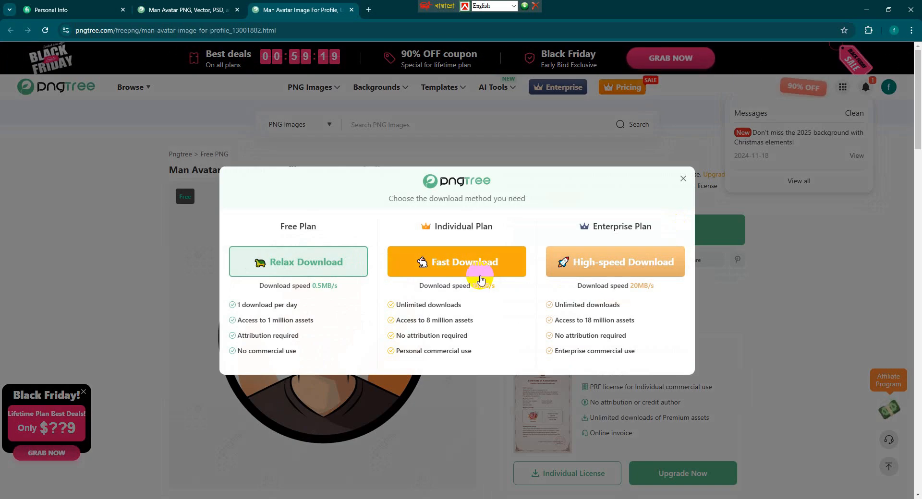
left_click(340, 261)
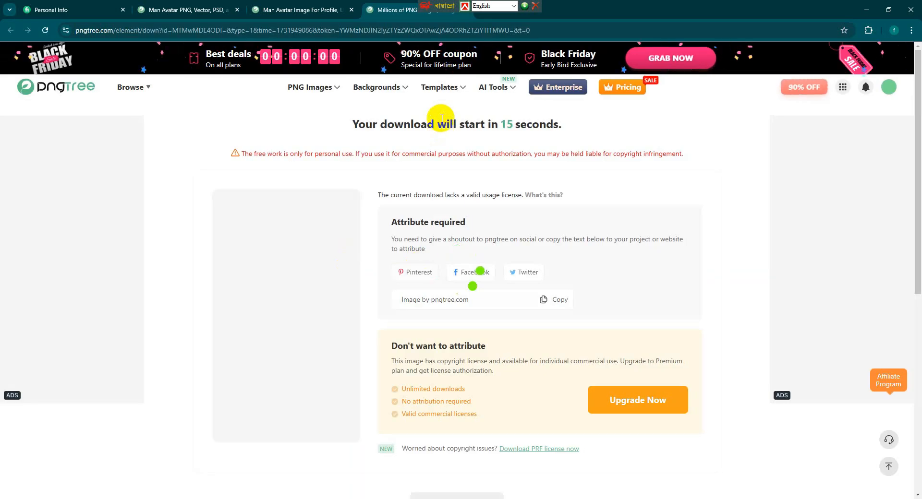
left_click_drag(429, 10, 597, 8)
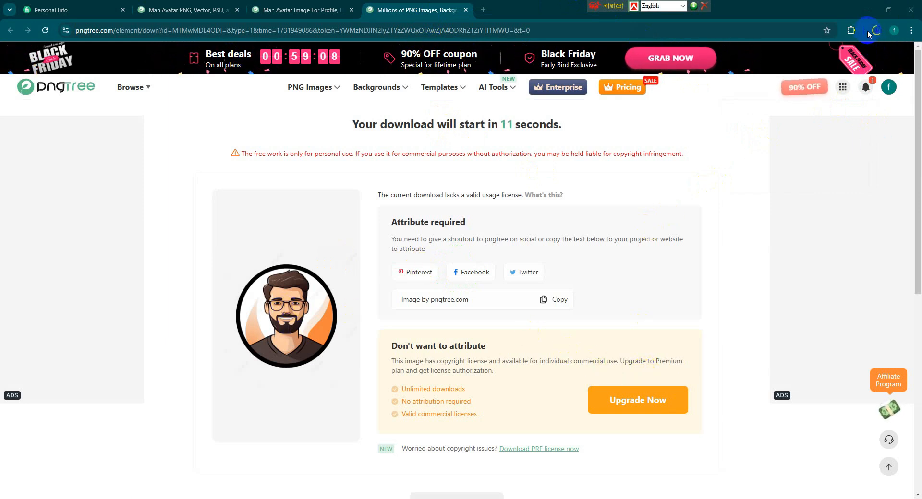
Check the avatar PNG in the Downloads folder, then return to the Fiverr Personal Info tab.
left_click(875, 28)
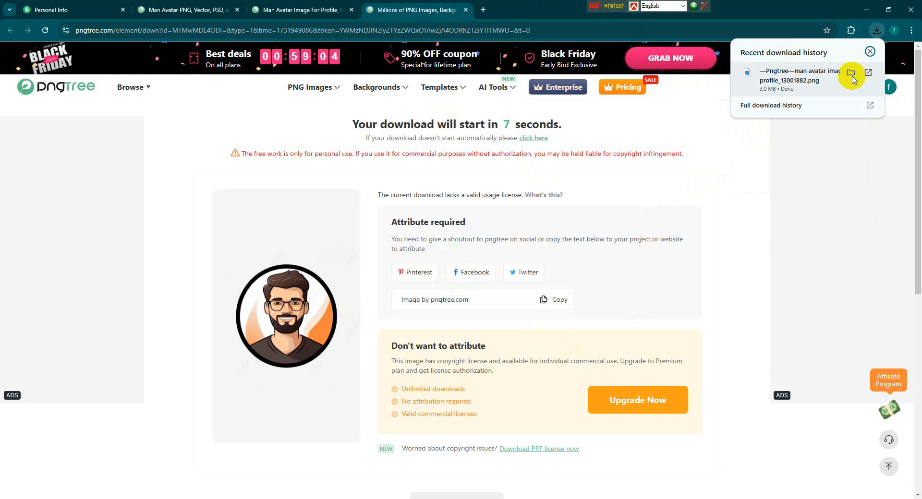
left_click(851, 73)
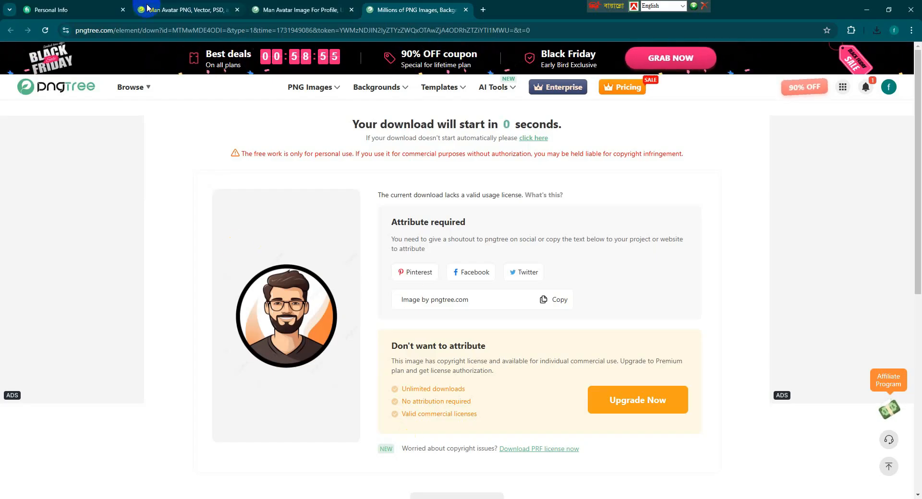
left_click(163, 11)
left_click(297, 9)
Upload the Pngtree man avatar PNG from Downloads as the Fiverr profile picture.
left_click(51, 10)
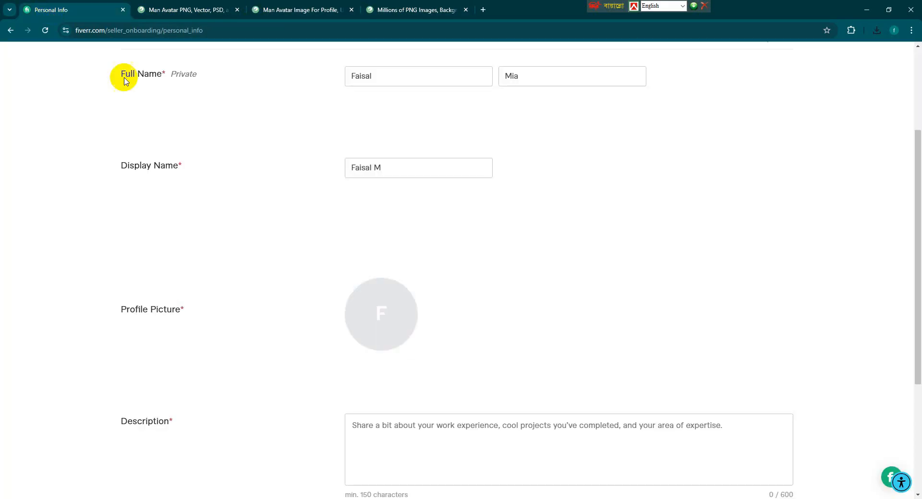
left_click(382, 317)
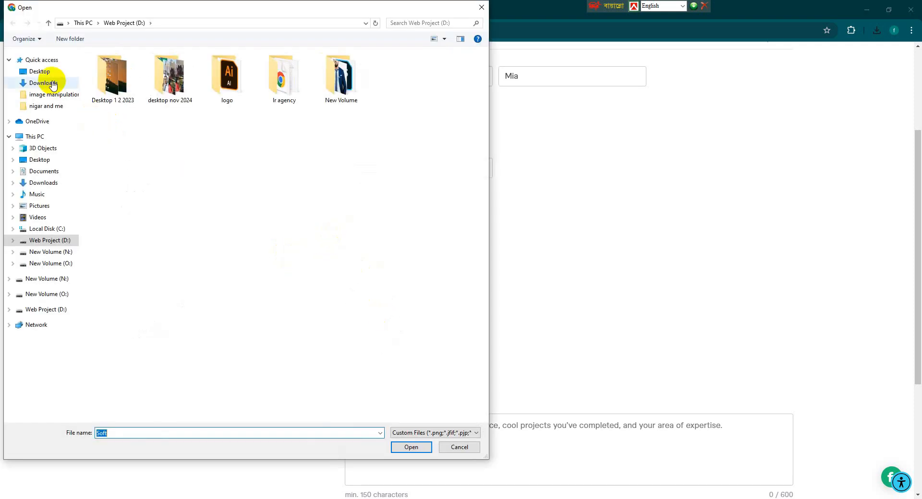
left_click(47, 72)
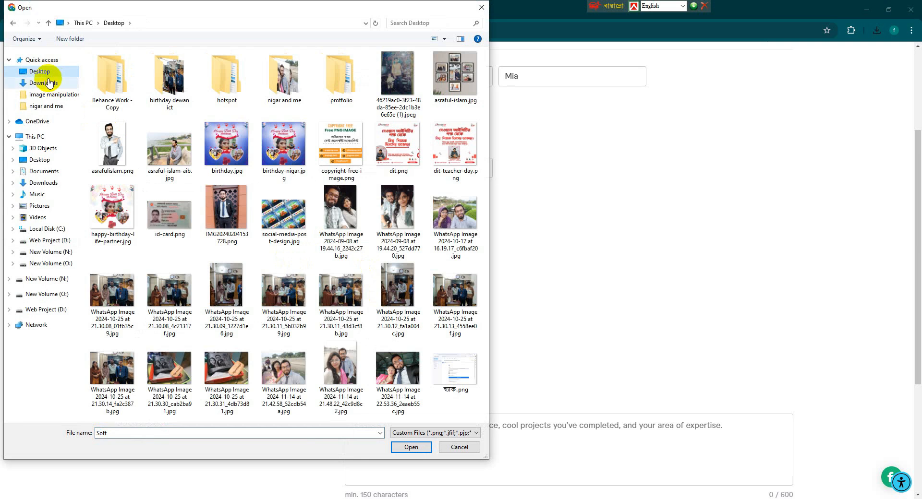
left_click(46, 83)
left_click(114, 88)
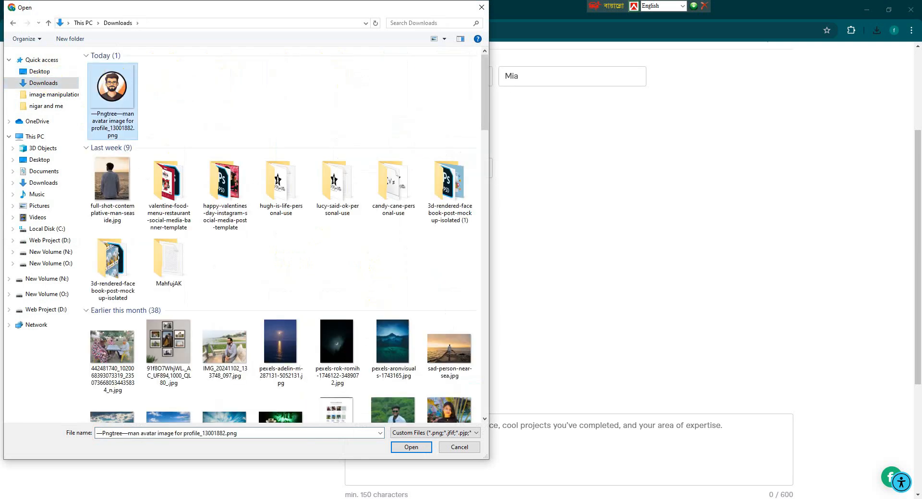
left_click(416, 448)
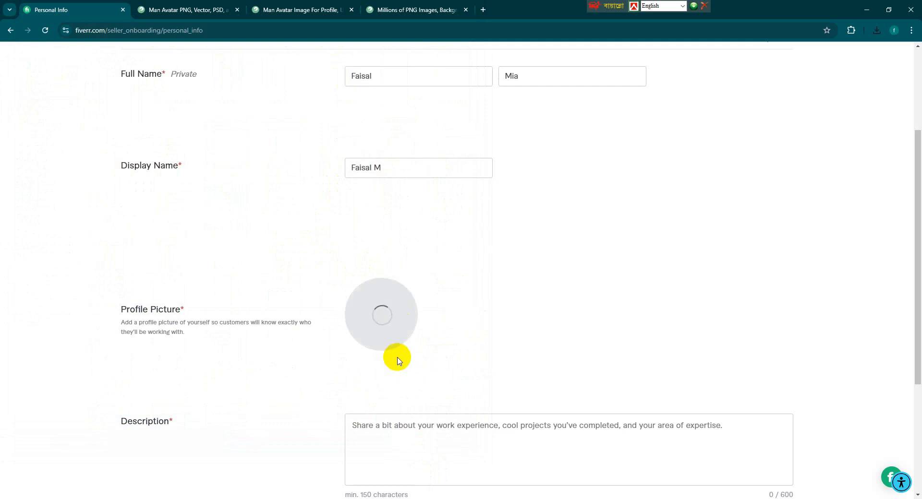
scroll(412, 372, "down", 1)
left_click(416, 382)
Type 'Hi There !' then 'I'm Professional Graphic Designer. I have almost 5 years experiences in this sector.'.
type("Hi There !")
key("Return")
type("I")
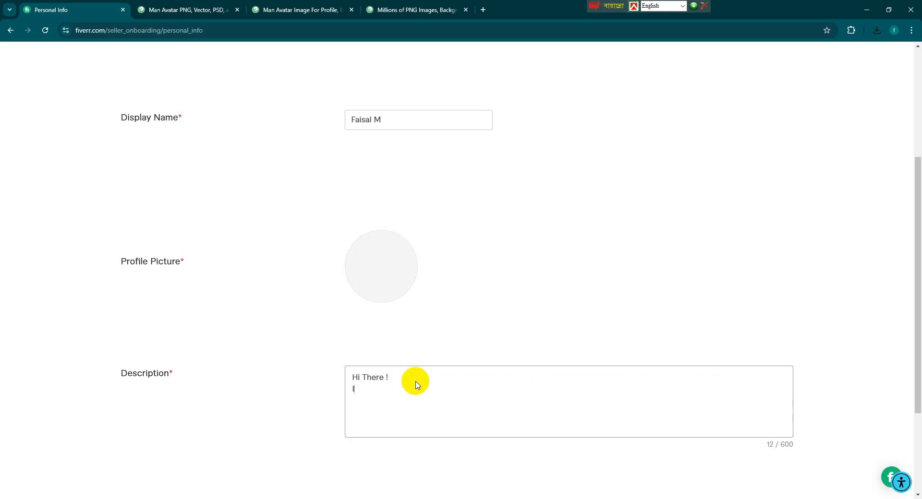
type("'")
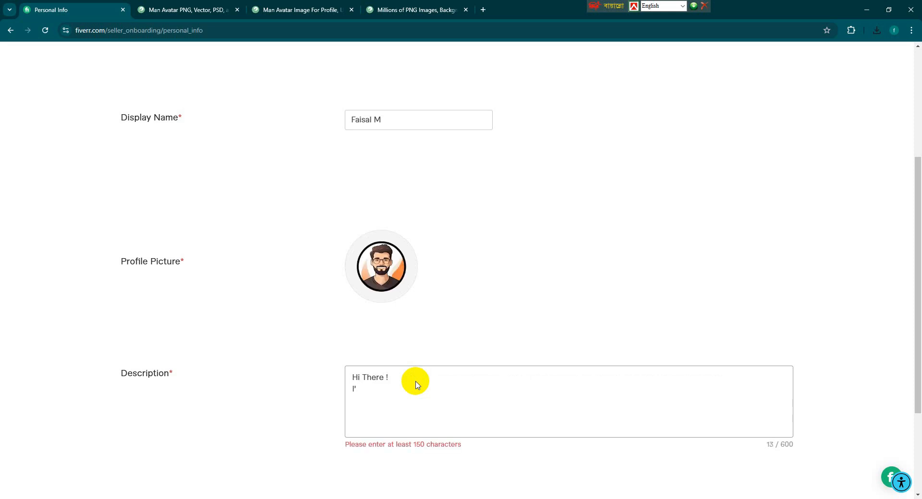
type("m Profe")
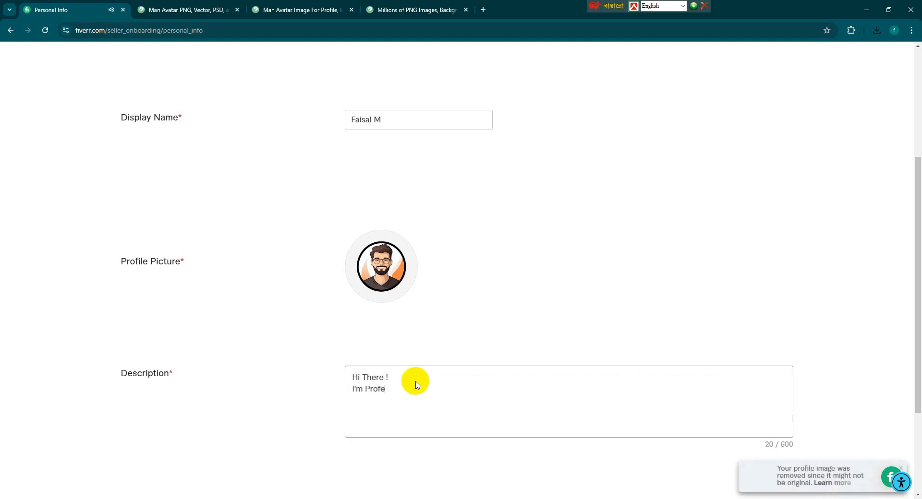
type("ssional Graphic ")
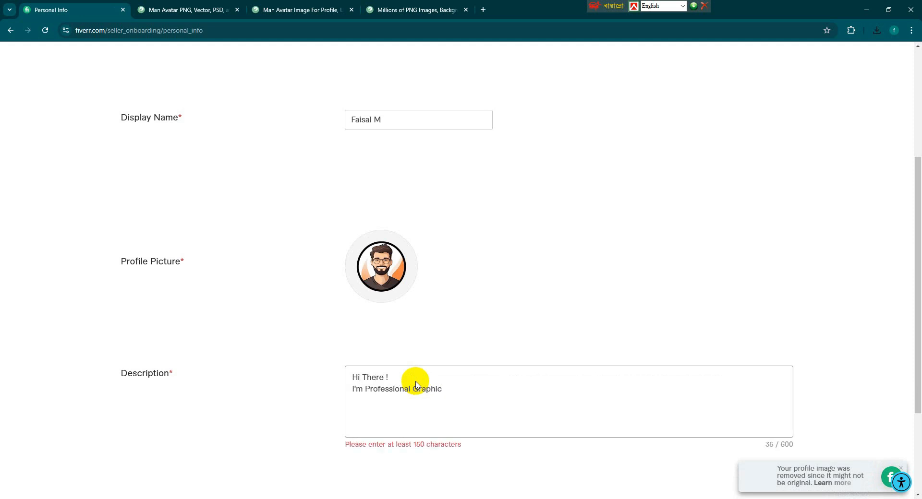
type("Designer.")
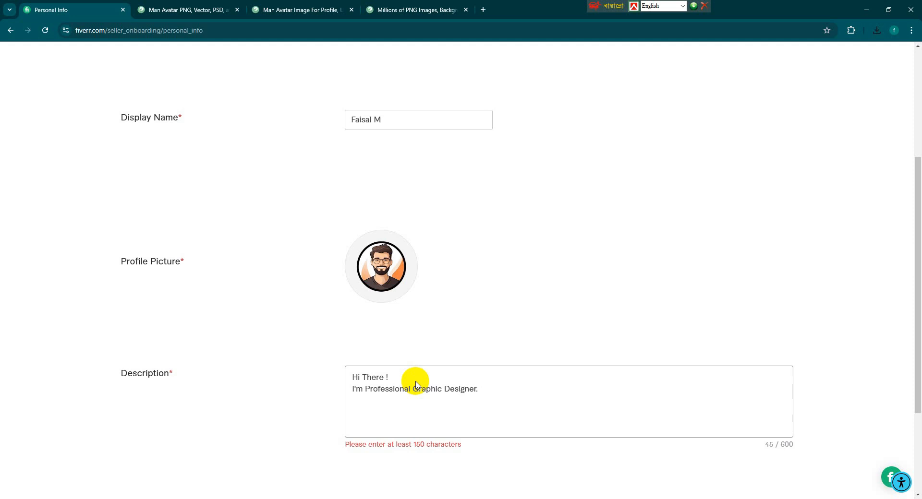
type(" I ")
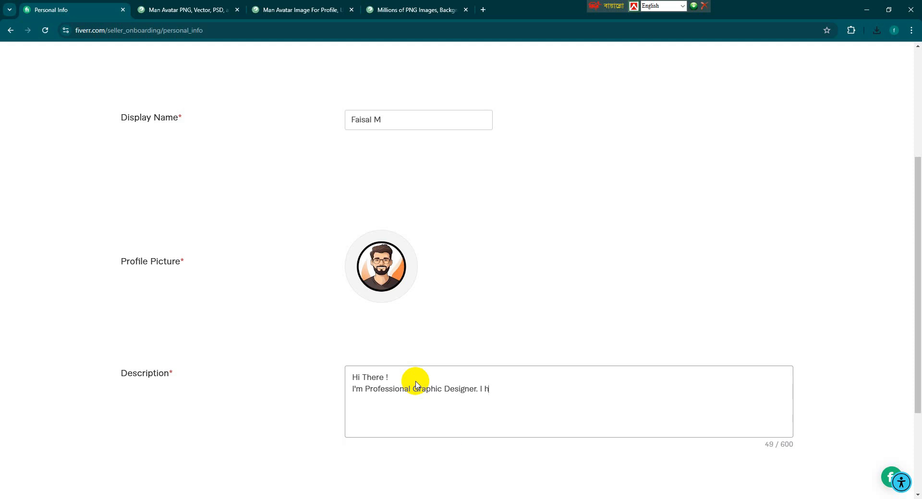
type("have almost")
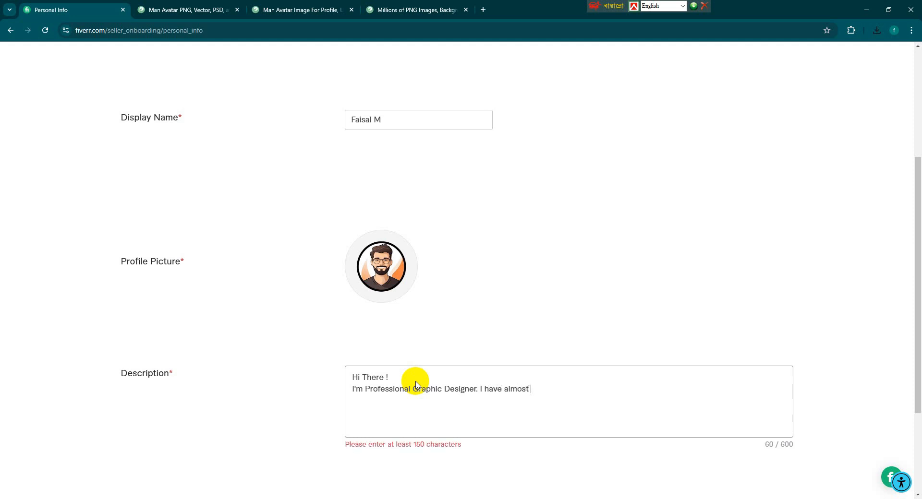
type("5 years experiences in this sector.")
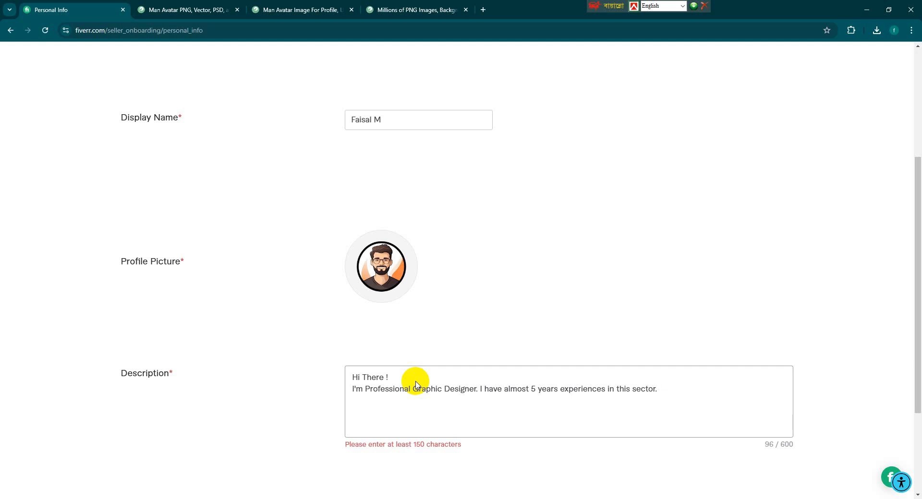
Add 'I love to create creative Design. I have confident in my creativity. I do this what's clients.' and begin 'I am expert in'.
type("I ")
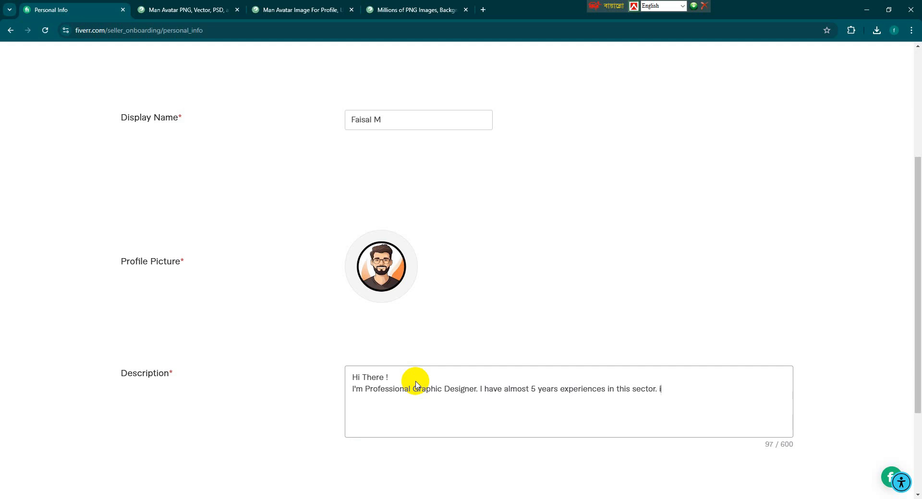
type("love to cr")
type("eate crea")
type("tio")
type("e De")
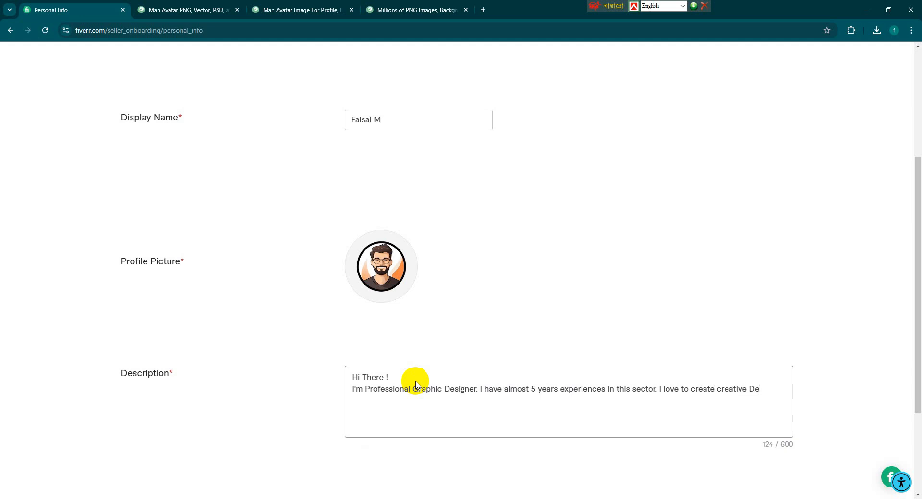
type("sign. I have confident a")
key("BackSpace")
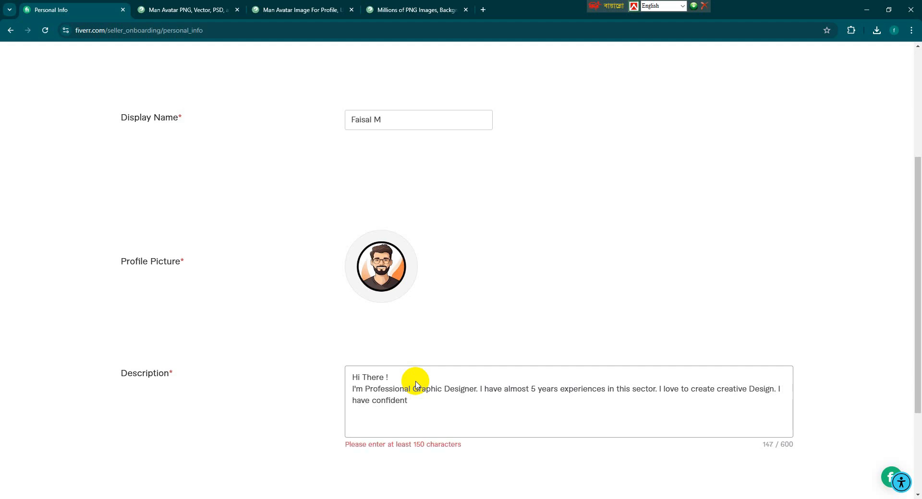
type("in m")
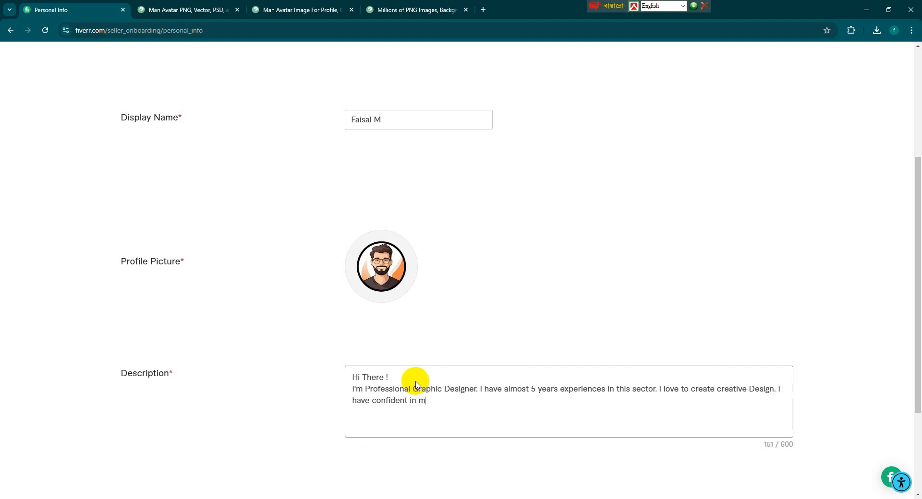
type("y creativity. I l")
key("BackSpace")
type("do this what 's cl")
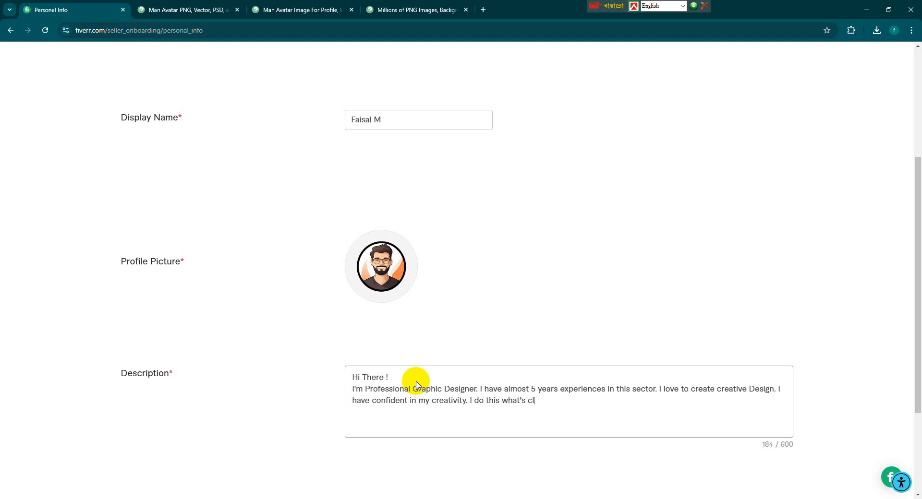
type("ients.")
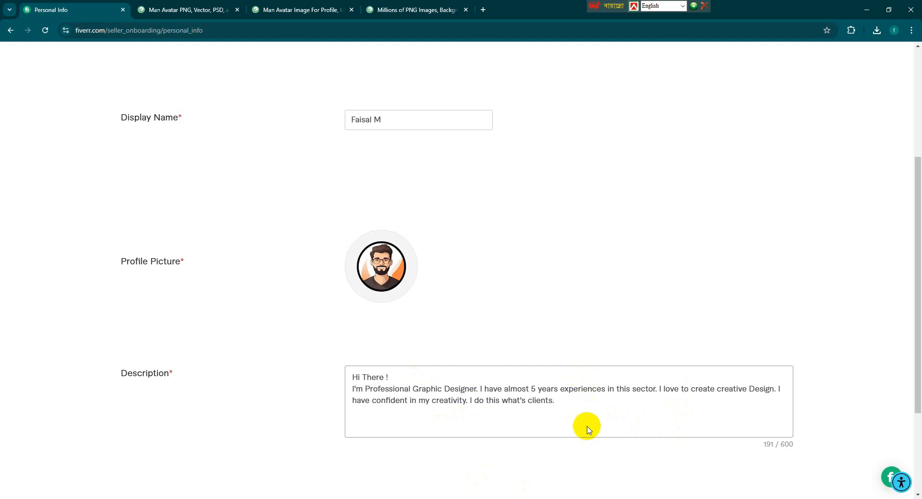
type("I am expert in fler")
Complete the expertise line: flyer, brochure, business card, logo design, social media post design, etc.
key("BackSpace")
key("BackSpace")
type("yer, bro")
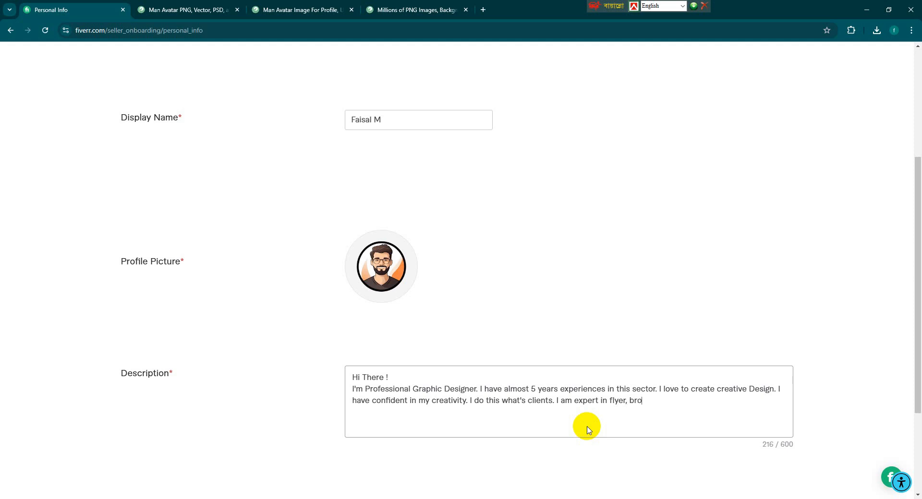
type("chure, business card, k")
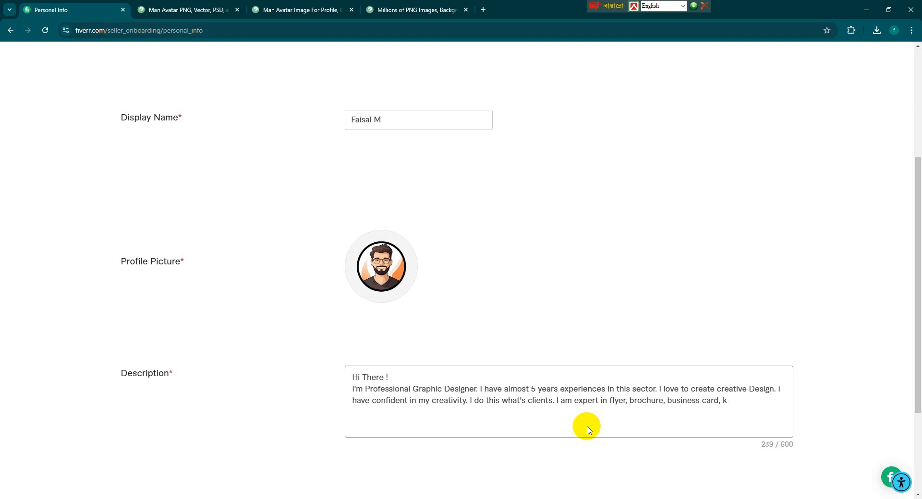
key("BackSpace")
type("logo design, social media")
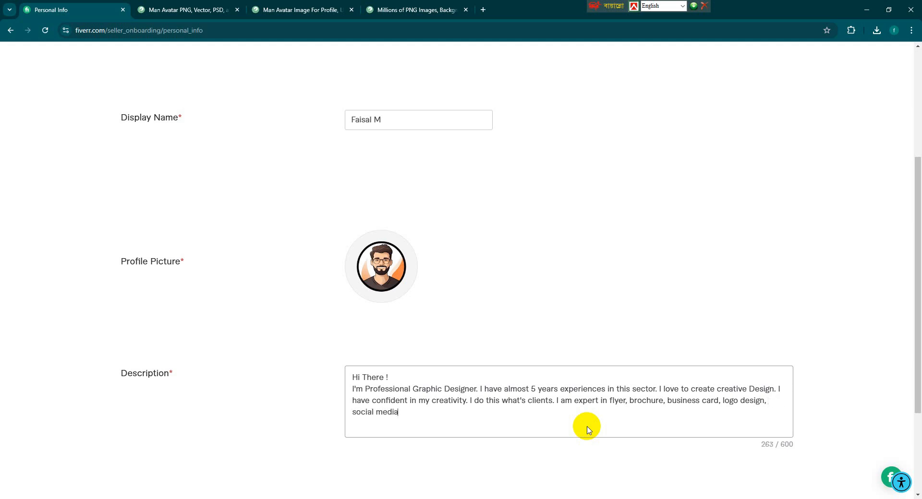
type(" post design, etc.")
key("Return")
Add 'Feel Free to contact with me to discuss about your project.' and sign off with 'Thanks.'.
type("Fel")
type("el Fr")
type("ee to")
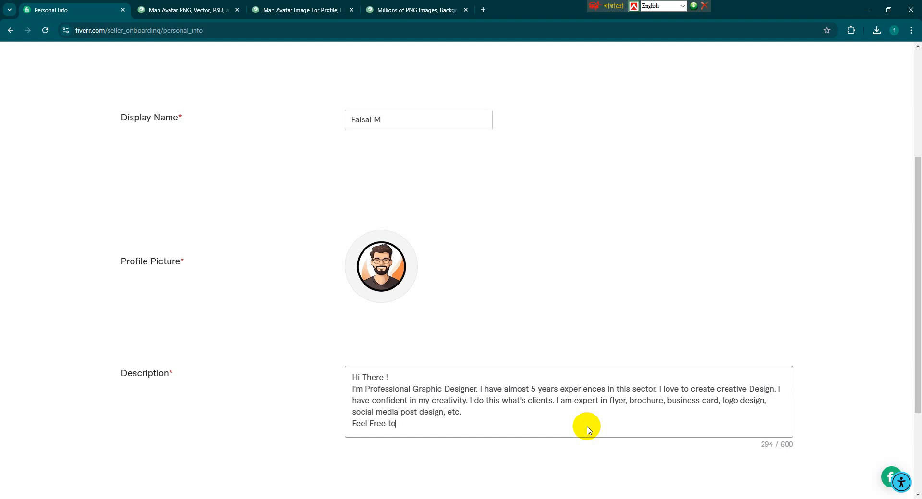
type(" contact with me")
type("to di")
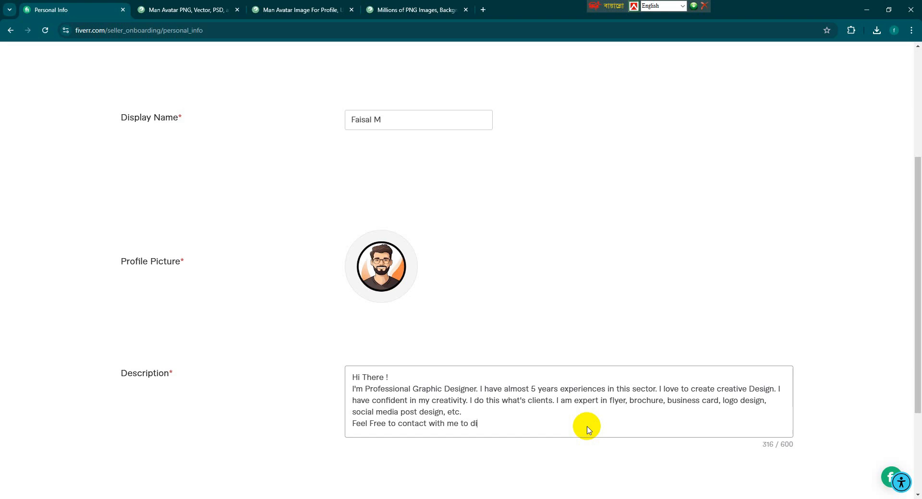
type("scouss")
key("BackSpace")
key("BackSpace")
key("BackSpace")
key("BackSpace")
key("BackSpace")
key("BackSpace")
type("cuss about your project.")
key("Return")
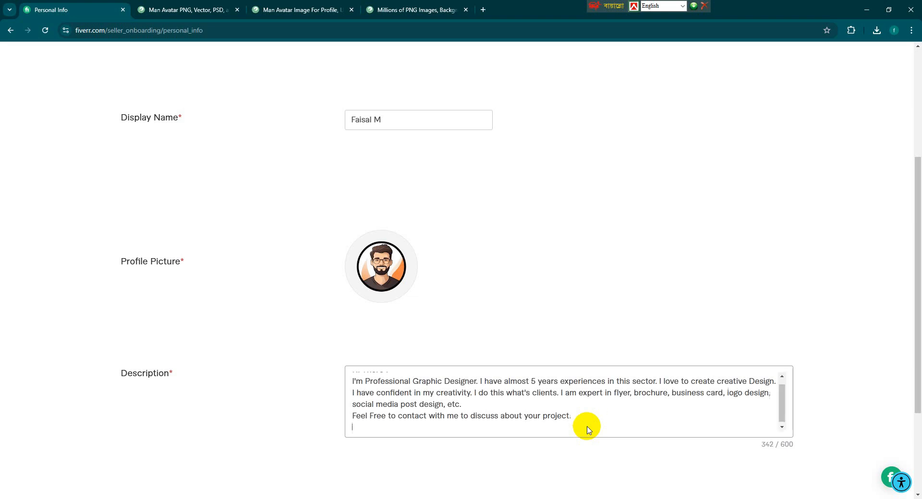
type("Thanks.")
Add English at Conversational level in the Languages section.
scroll(588, 426, "down", 1)
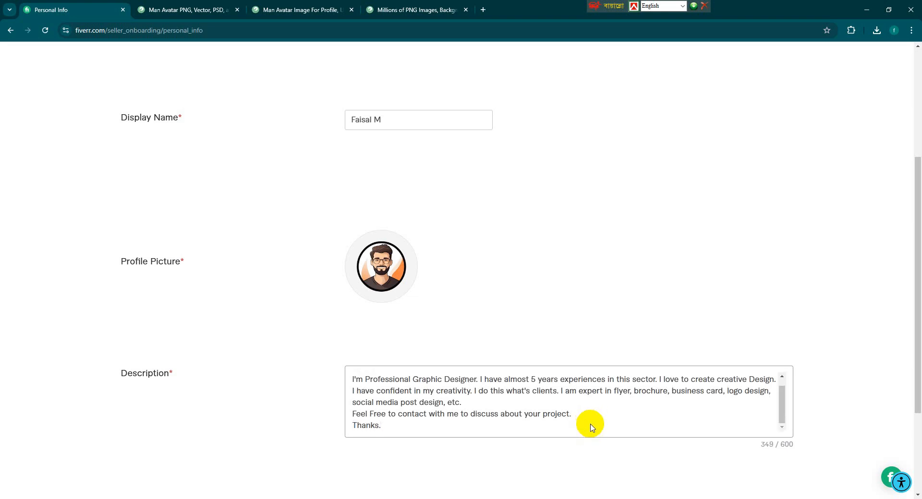
scroll(509, 309, "up", 4)
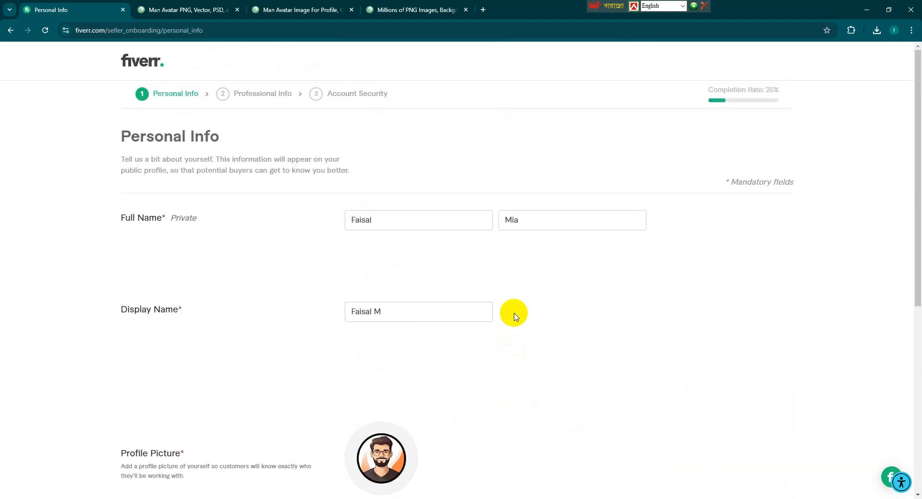
scroll(514, 312, "down", 7)
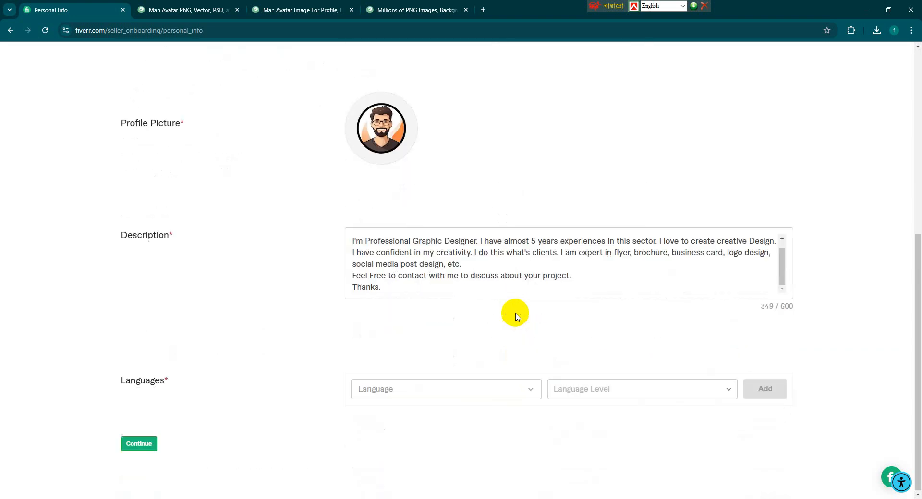
left_click(445, 390)
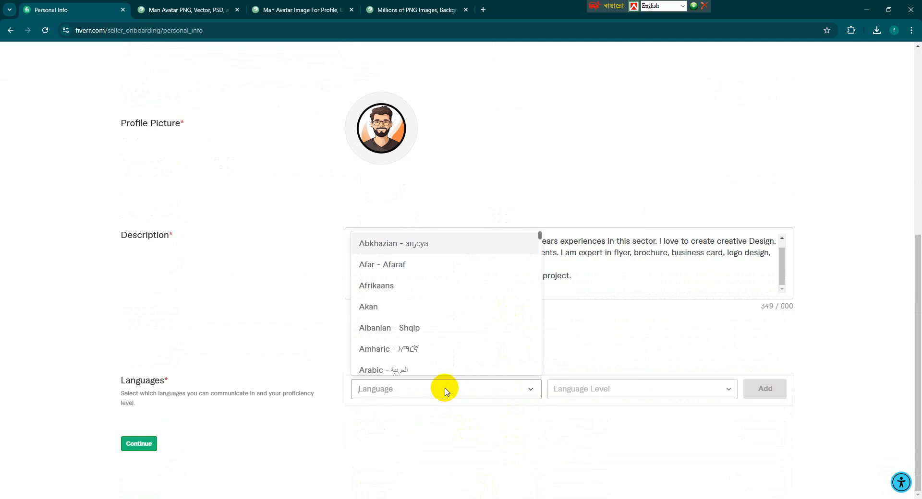
type("En")
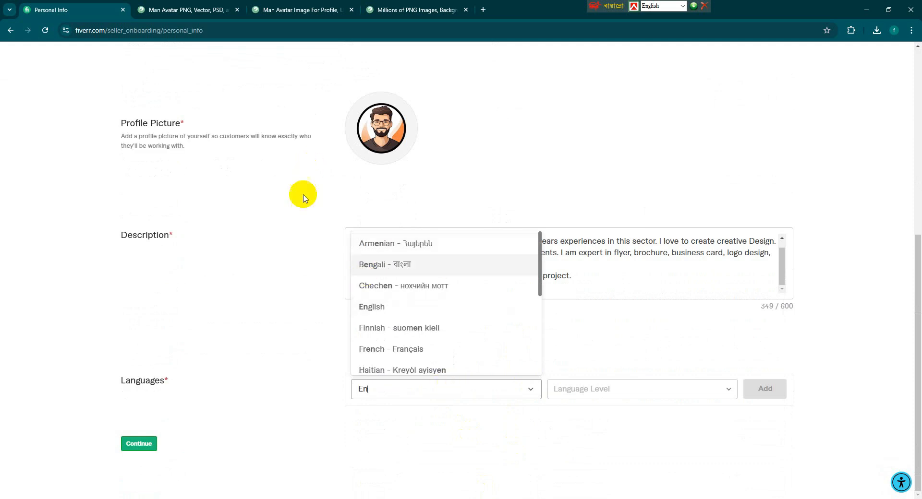
left_click(372, 307)
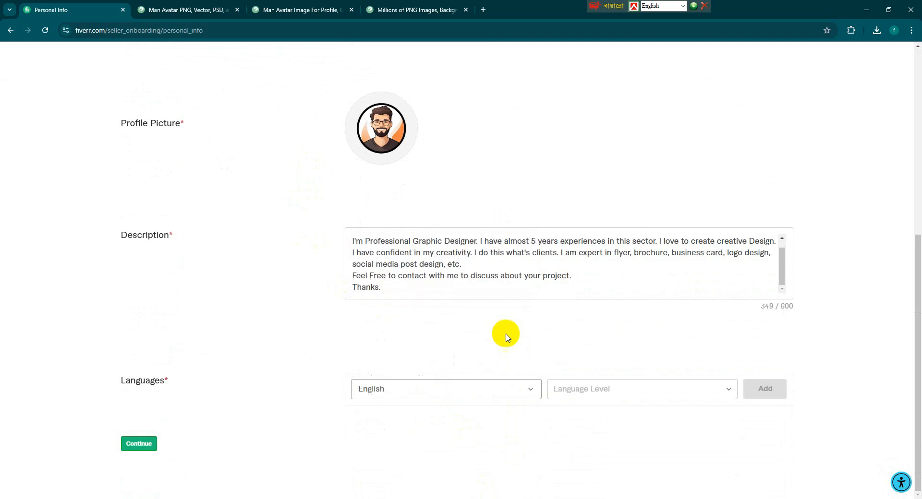
left_click(707, 389)
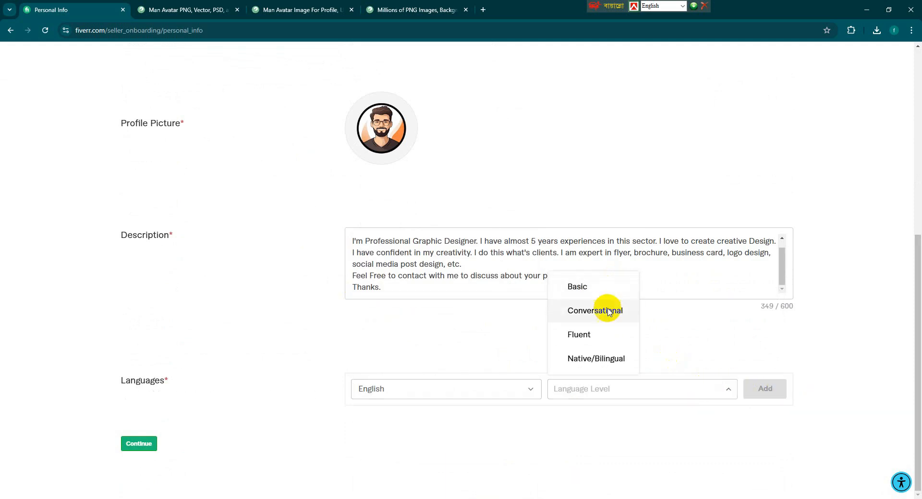
left_click(609, 311)
left_click(766, 389)
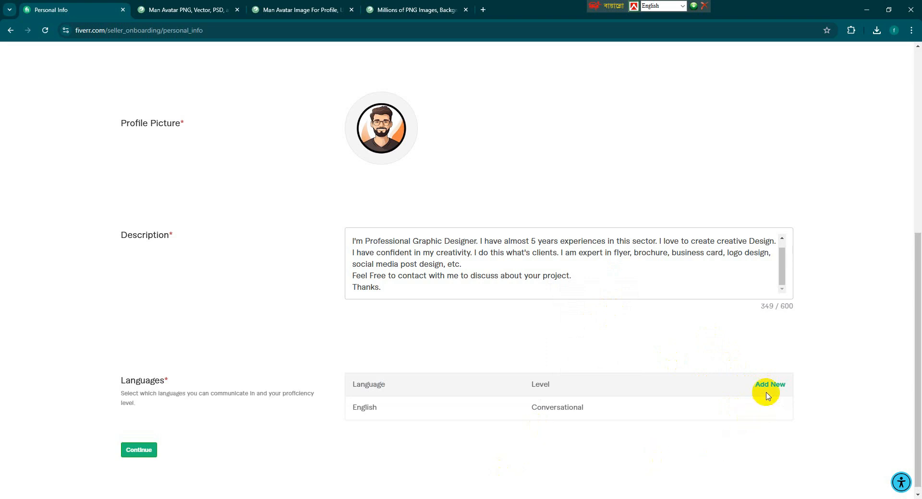
Start a second language entry and select Bengali from the language list.
left_click(769, 385)
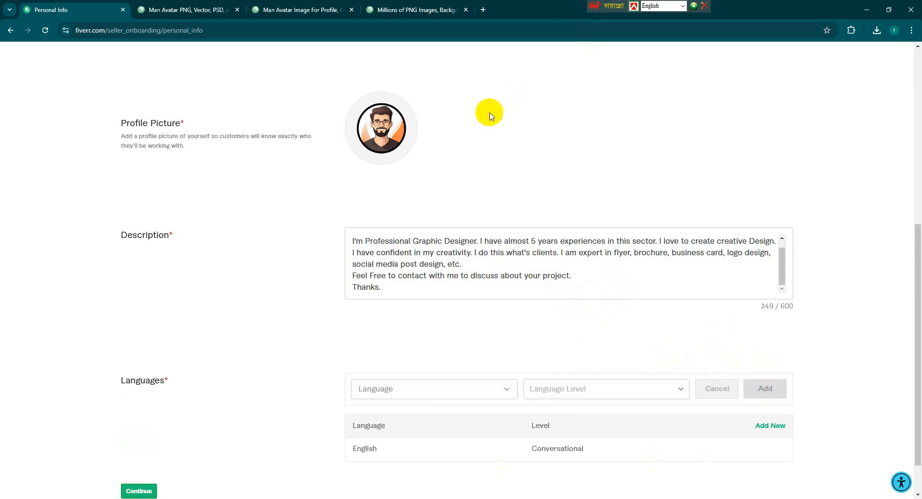
left_click(403, 397)
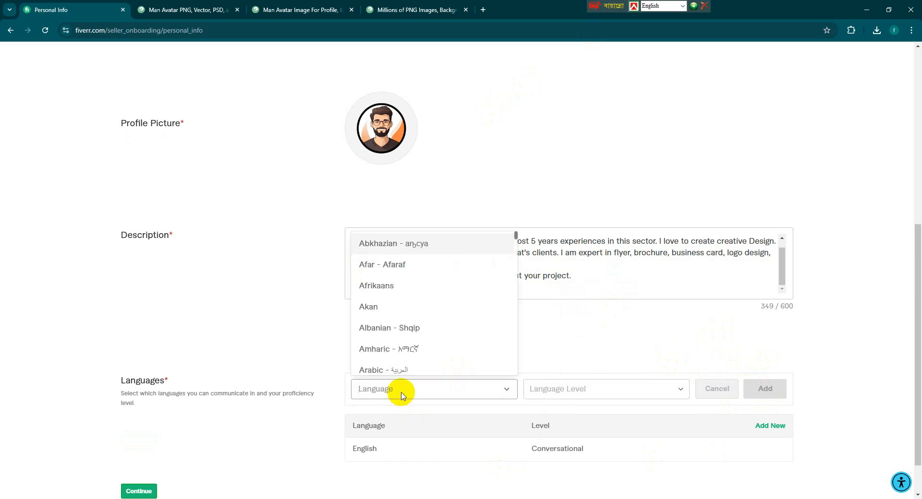
type("Banglas")
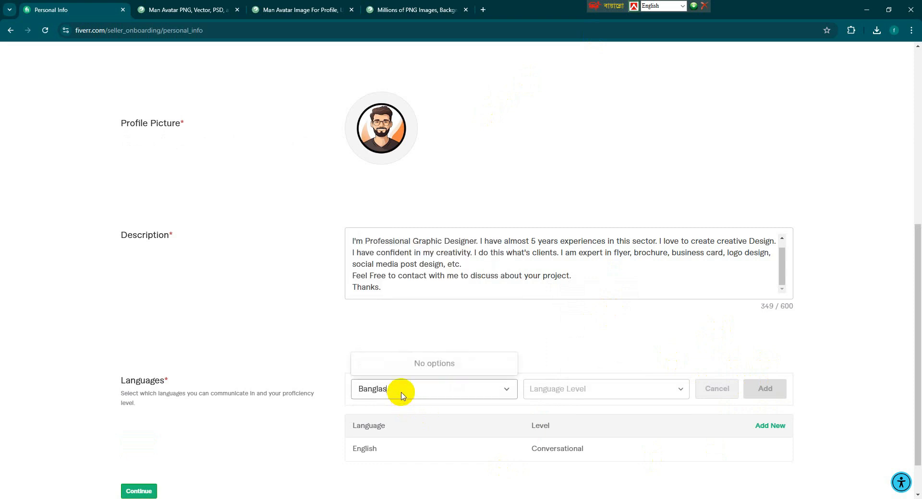
key("BackSpace")
key("BackSpace")
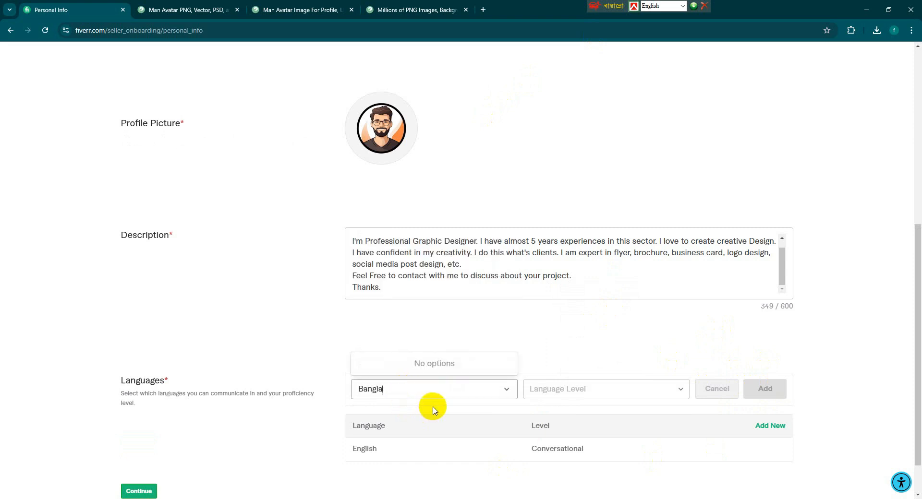
type("al")
key("BackSpace")
key("BackSpace")
key("BackSpace")
key("BackSpace")
key("BackSpace")
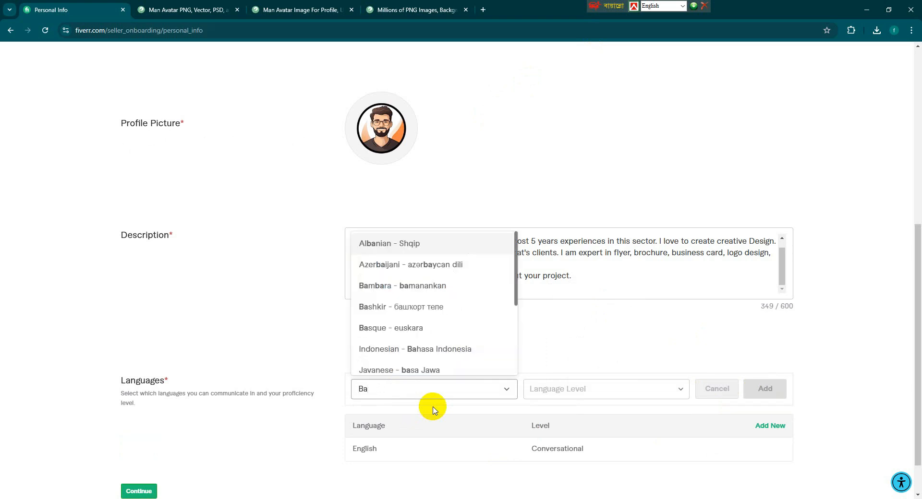
type("n")
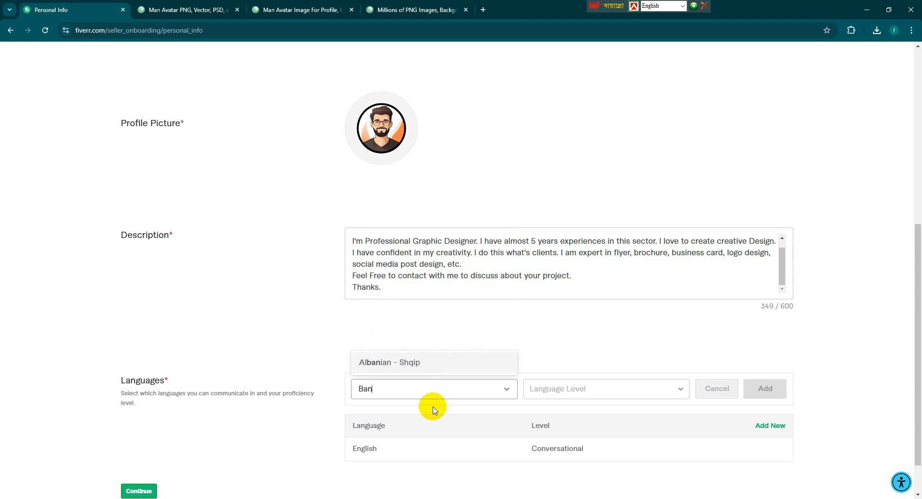
key("BackSpace")
key("BackSpace")
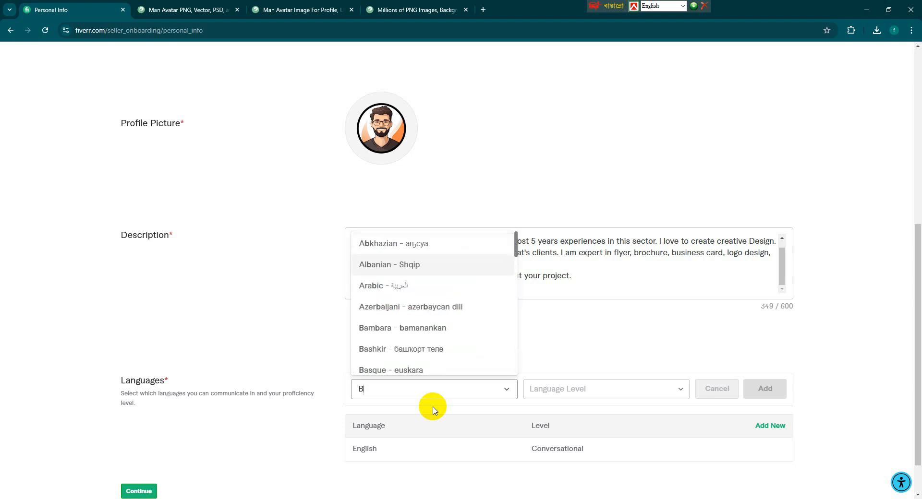
type("a")
key("BackSpace")
key("BackSpace")
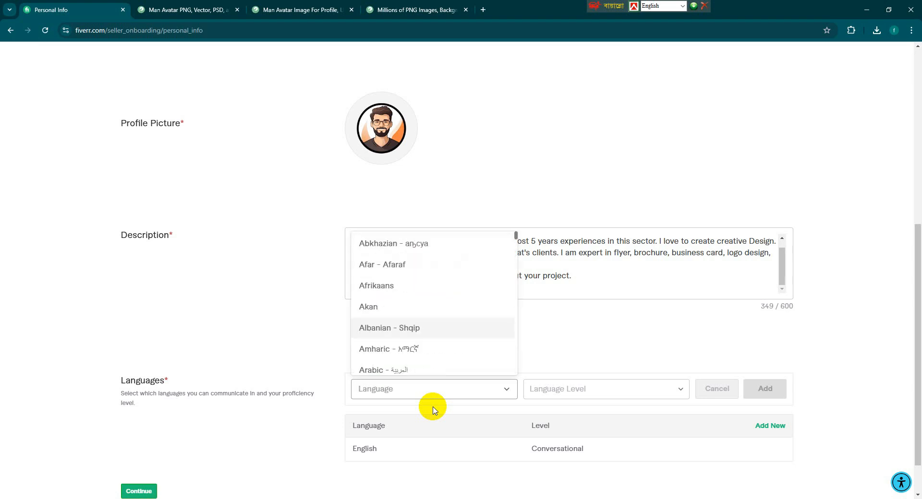
key("F12")
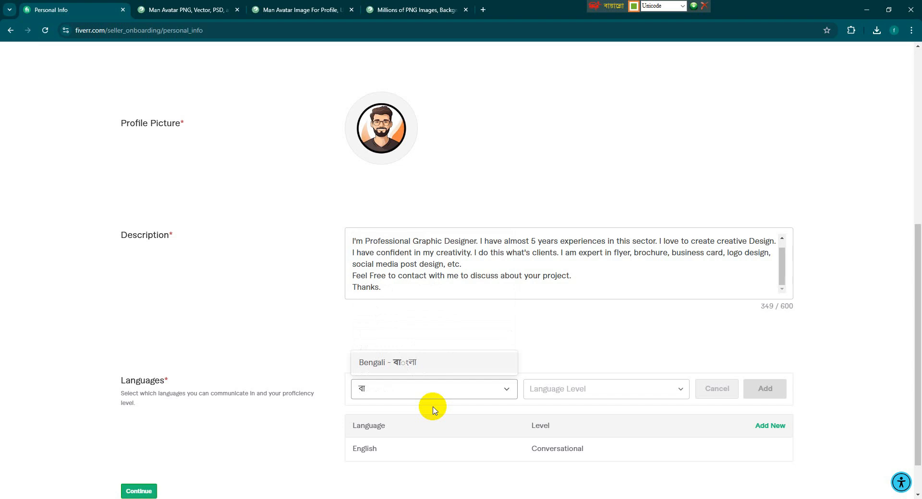
left_click(401, 363)
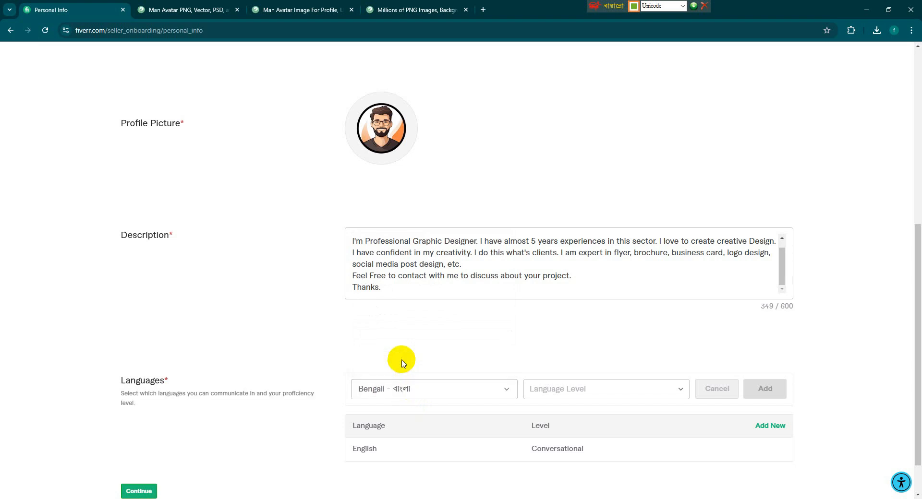
Set Bengali to Native/Bilingual, add it, and continue to Professional Info.
left_click(643, 391)
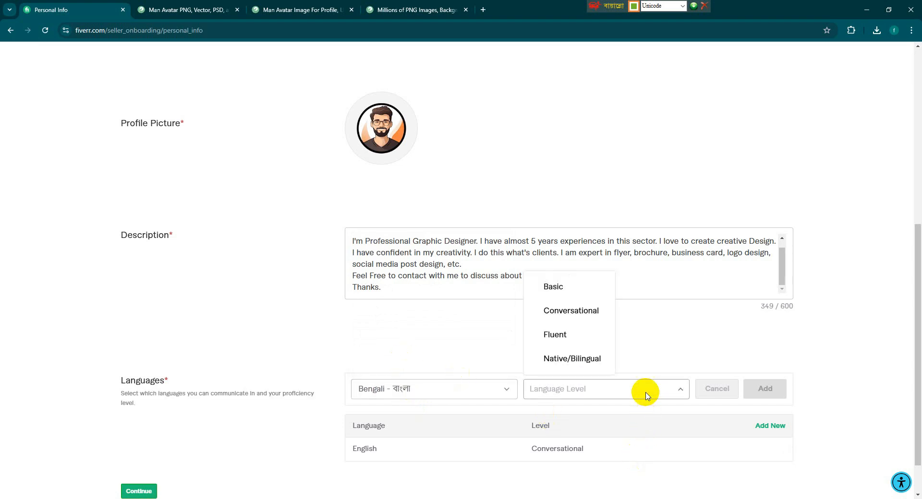
left_click(582, 357)
left_click(761, 392)
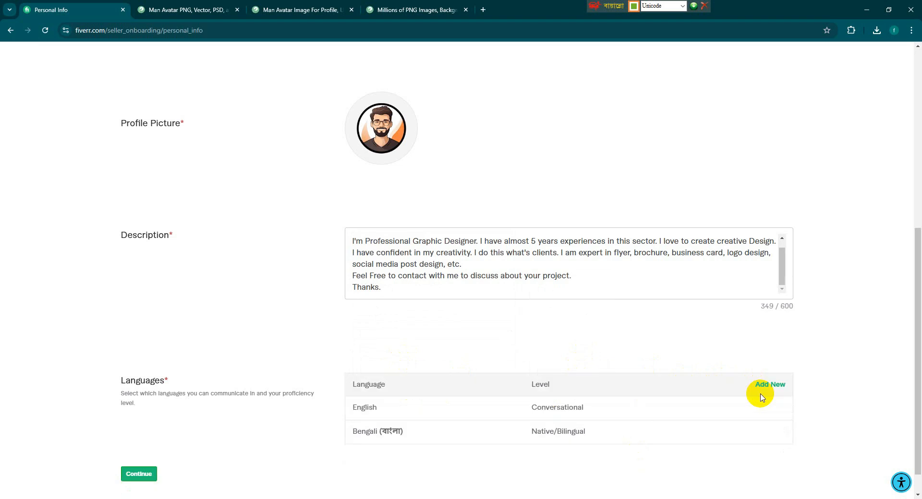
scroll(750, 401, "down", 1)
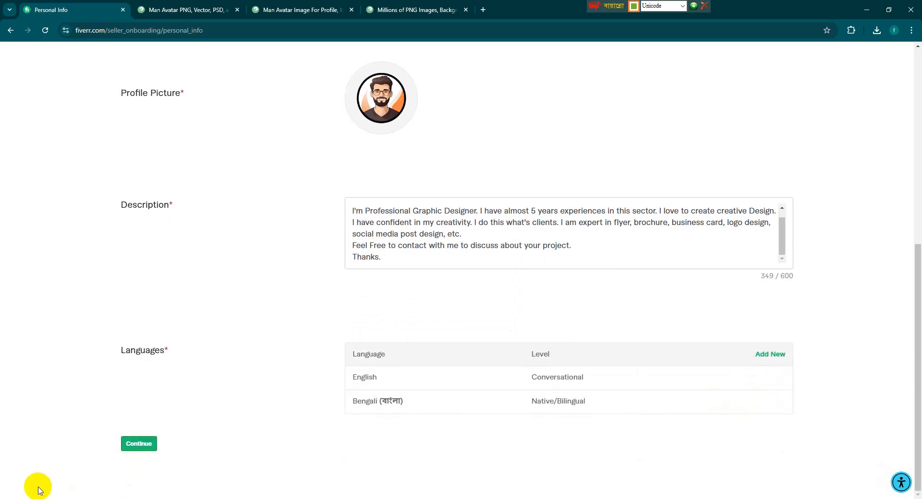
left_click(147, 444)
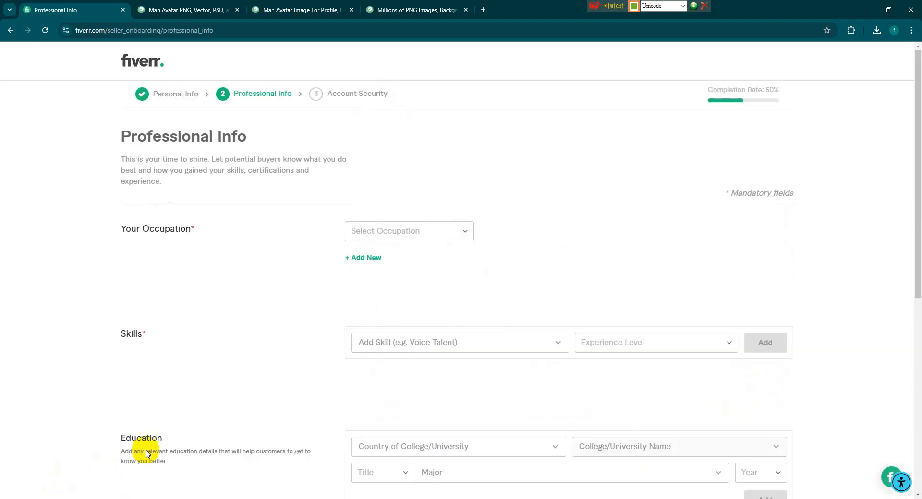
Choose Graphics & Design as occupation and tick Logo, T-Shirts & Merchandise, Book and Flyer Design skills.
left_click(436, 227)
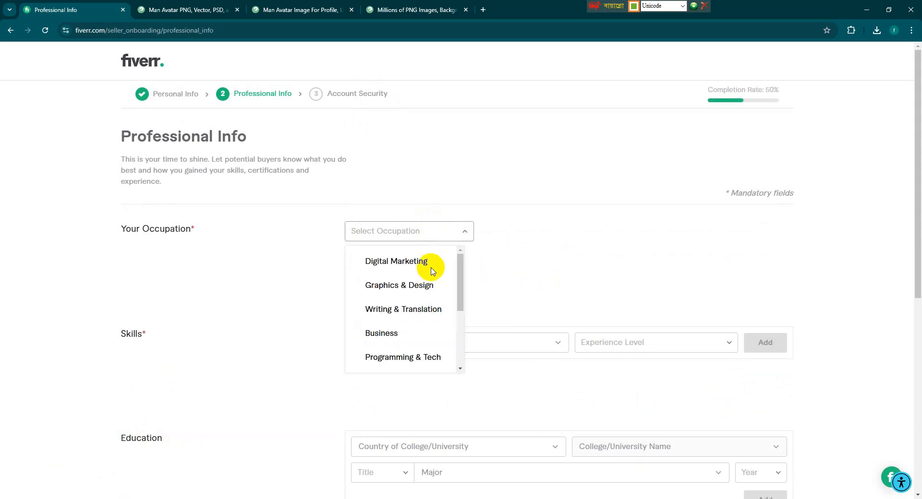
left_click(425, 293)
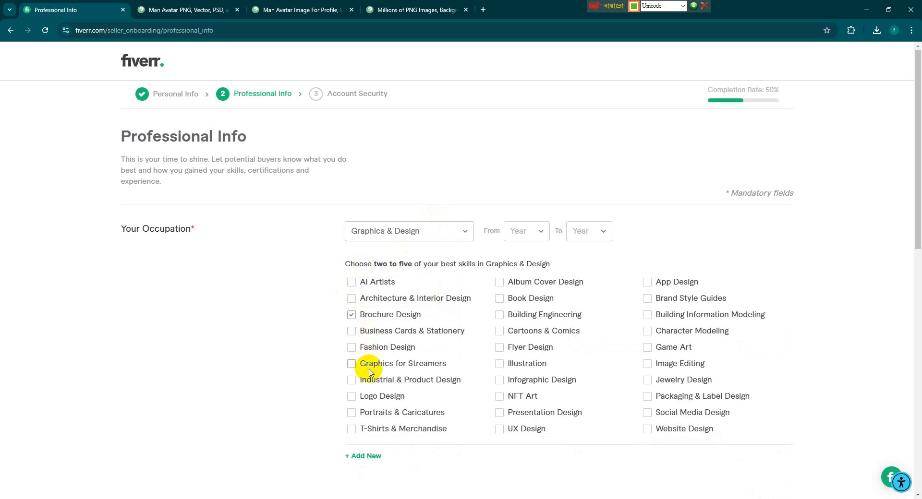
left_click(372, 396)
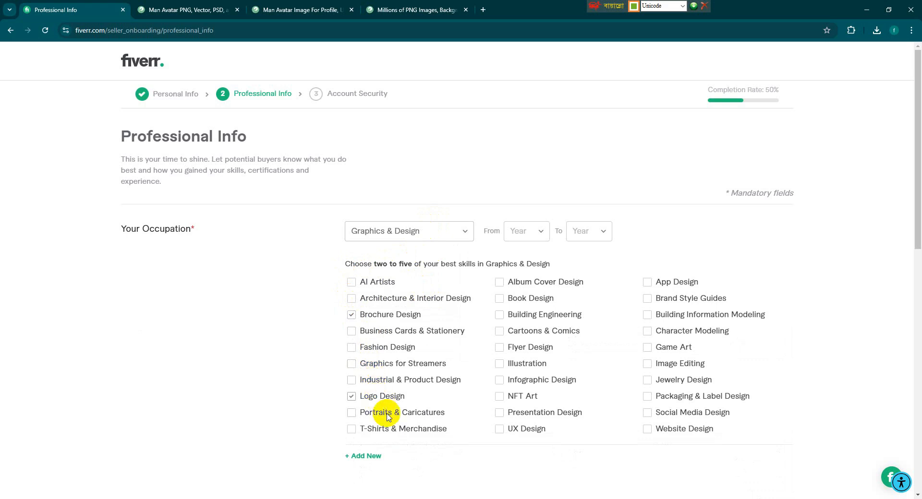
left_click(394, 432)
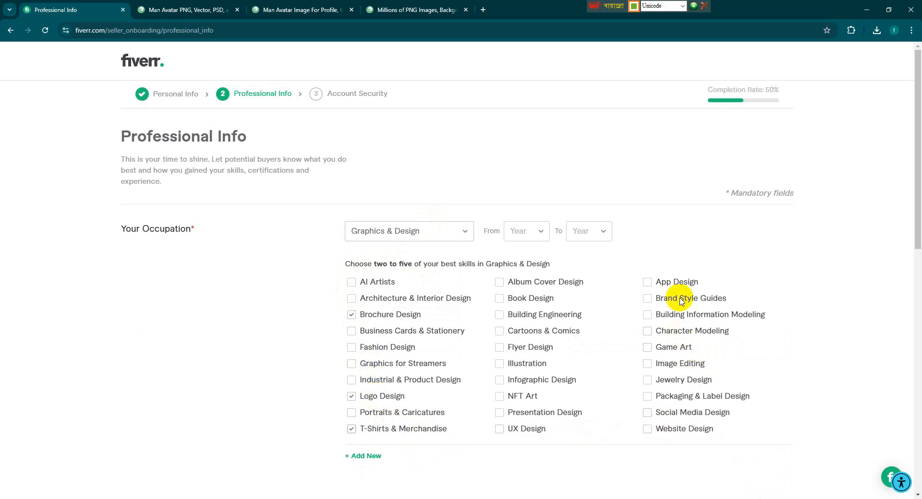
left_click(518, 303)
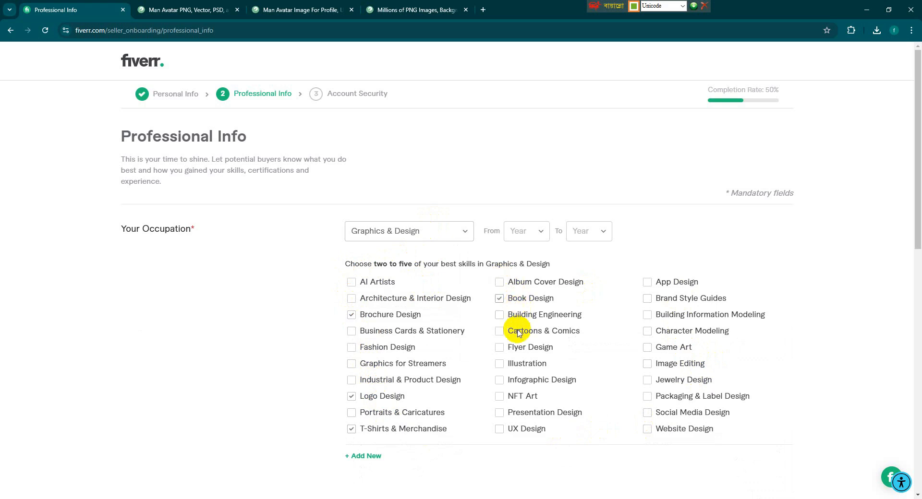
left_click(515, 347)
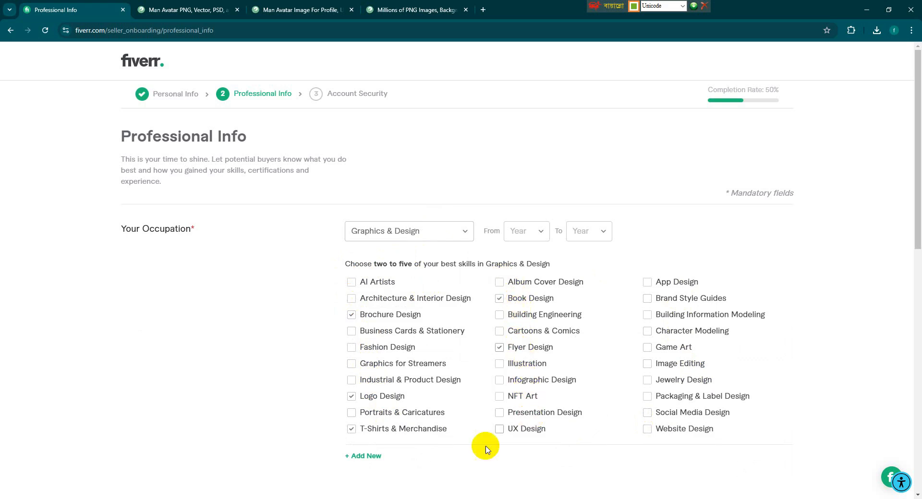
scroll(533, 419, "down", 1)
scroll(537, 422, "down", 1)
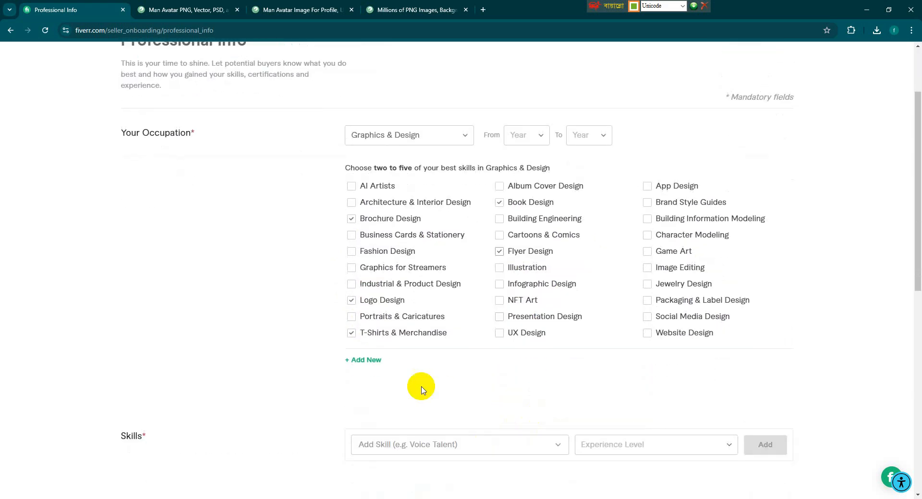
Add an empty second occupation entry, leaving its occupation list unselected.
left_click(364, 361)
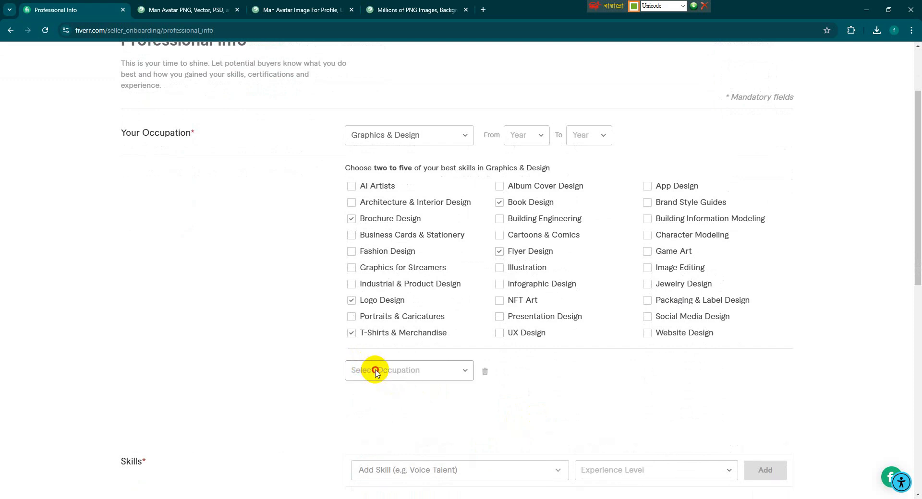
left_click(375, 372)
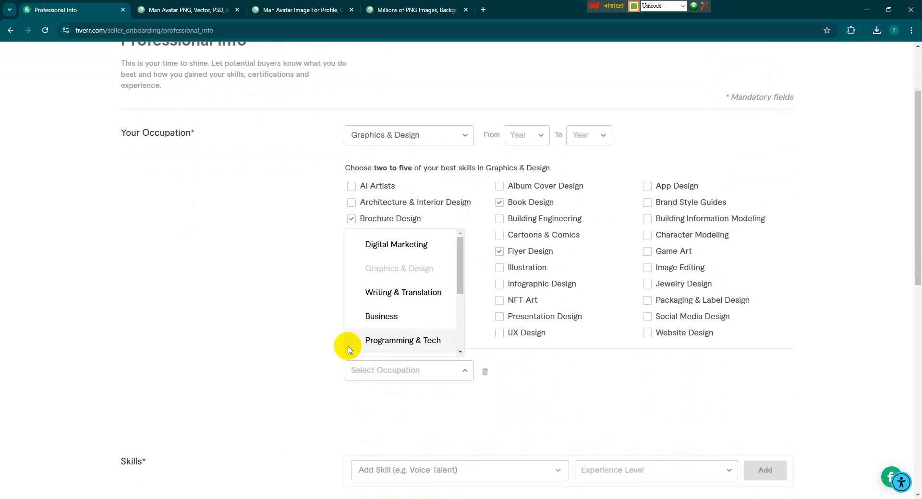
left_click(330, 373)
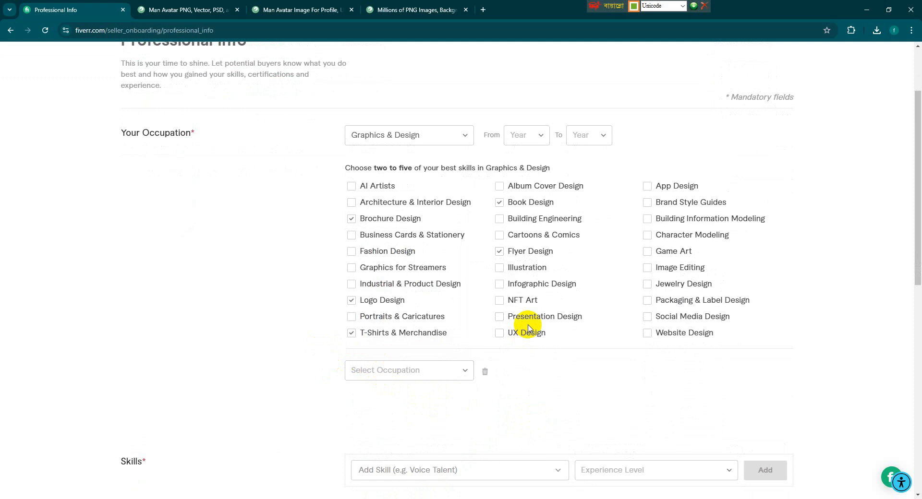
scroll(526, 323, "up", 2)
scroll(521, 307, "down", 1)
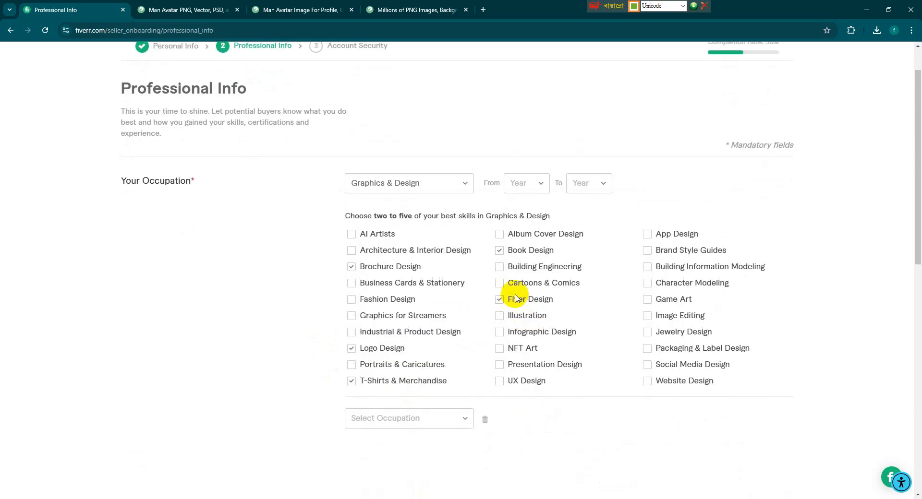
Set the Graphics & Design occupation's period from 2019 to 2024.
left_click(537, 181)
scroll(540, 293, "down", 2)
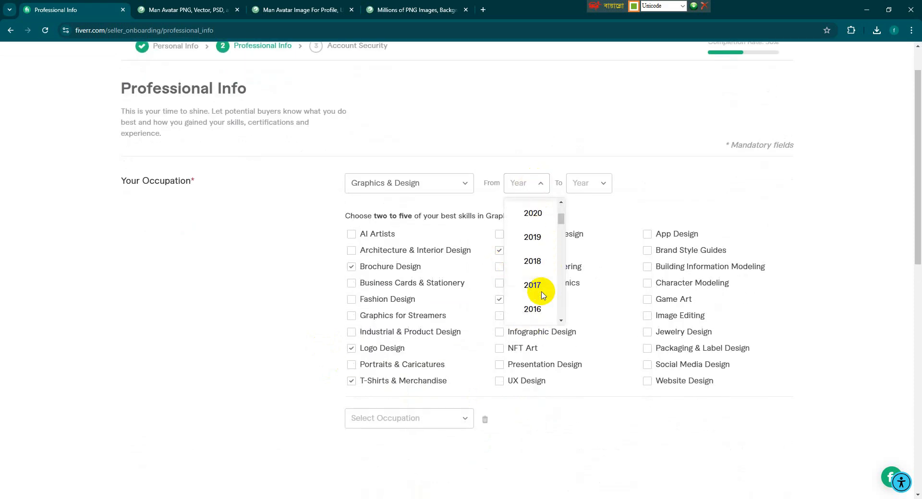
scroll(538, 283, "up", 1)
left_click(533, 261)
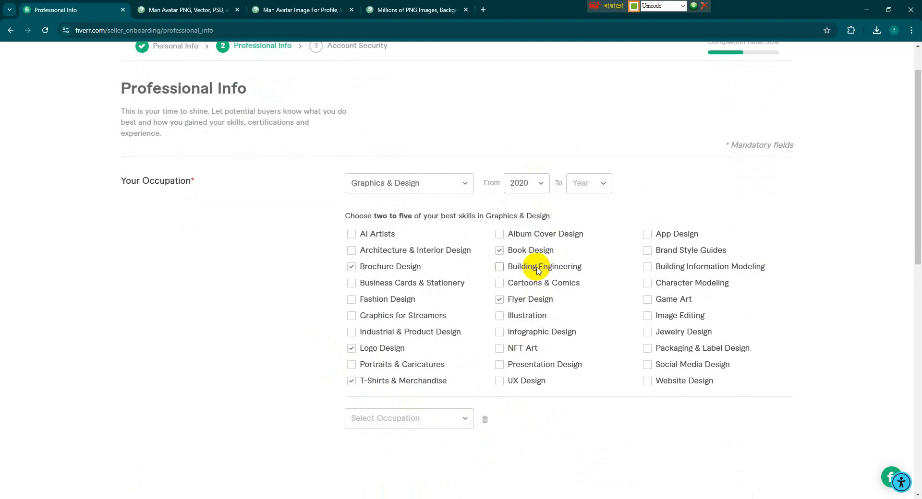
left_click(608, 184)
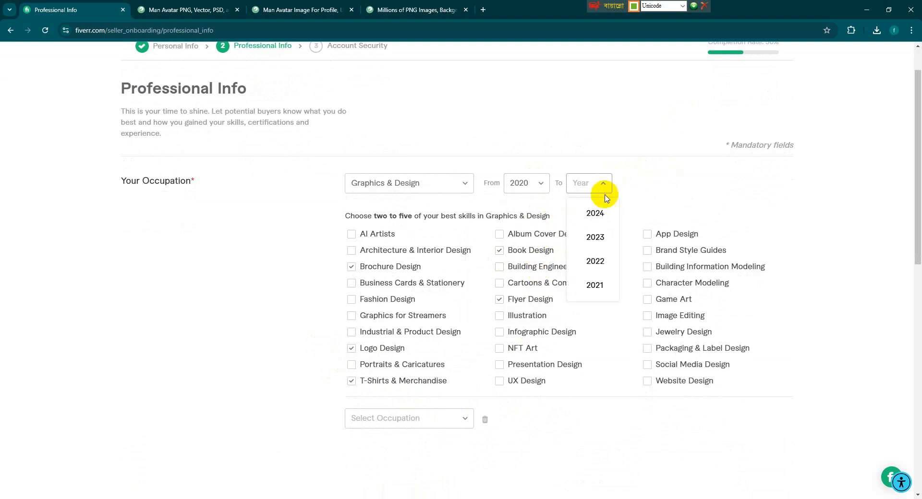
left_click(601, 209)
scroll(603, 306, "down", 2)
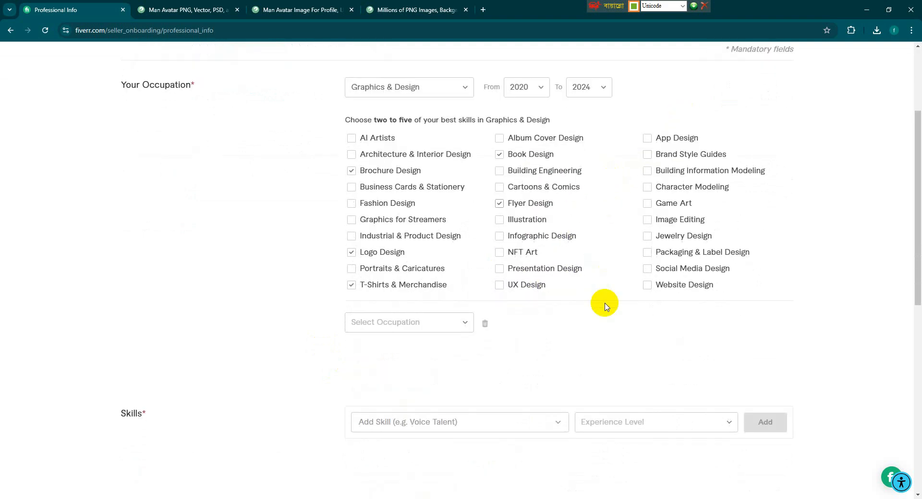
left_click(541, 95)
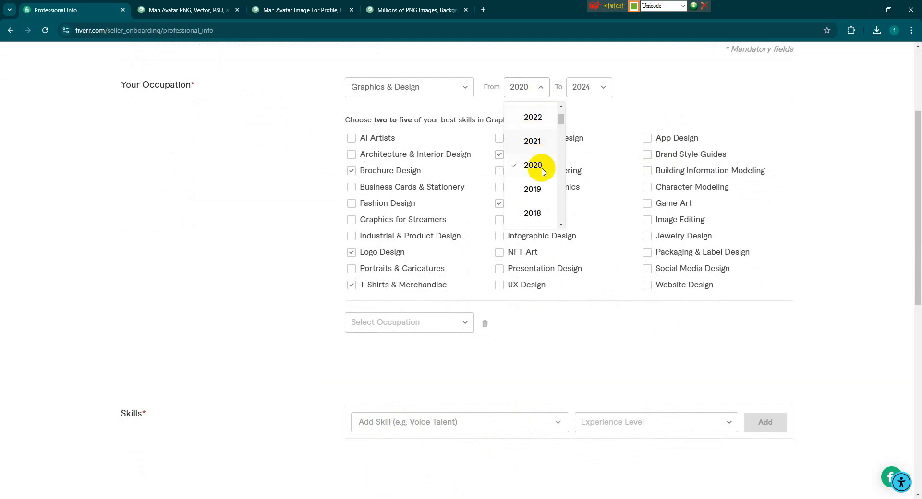
left_click(538, 187)
scroll(555, 313, "up", 3)
Add Adobe Photoshop as an Expert-level skill, then open an empty row for another skill.
scroll(556, 313, "down", 4)
left_click(491, 373)
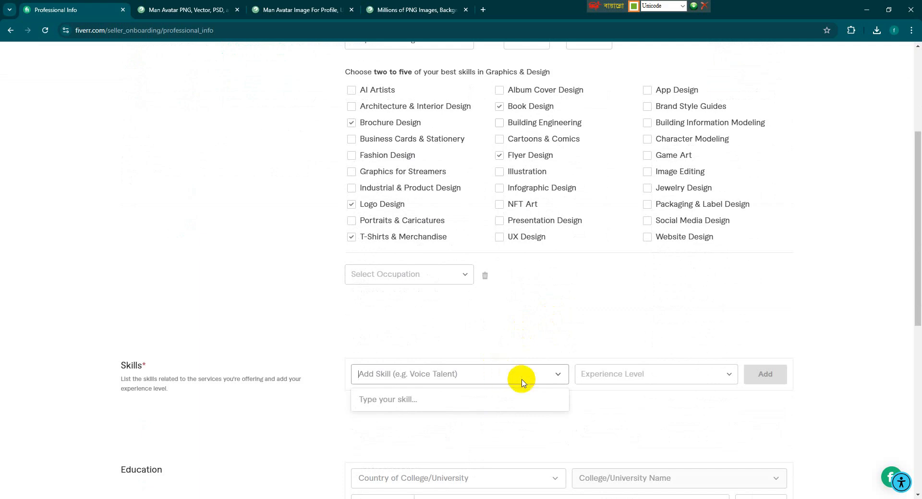
type("দগ")
key("BackSpace")
key("BackSpace")
type("phot")
key("BackSpace")
key("BackSpace")
key("BackSpace")
key("BackSpace")
type("a")
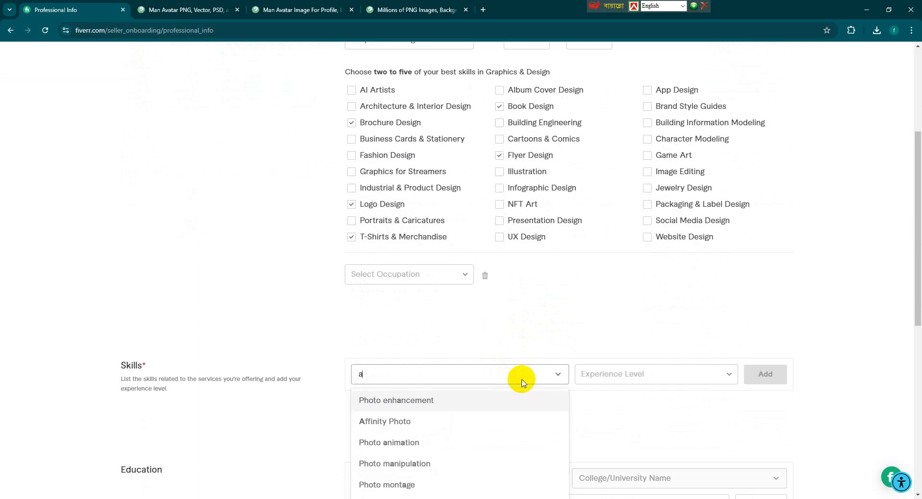
type("dobe ")
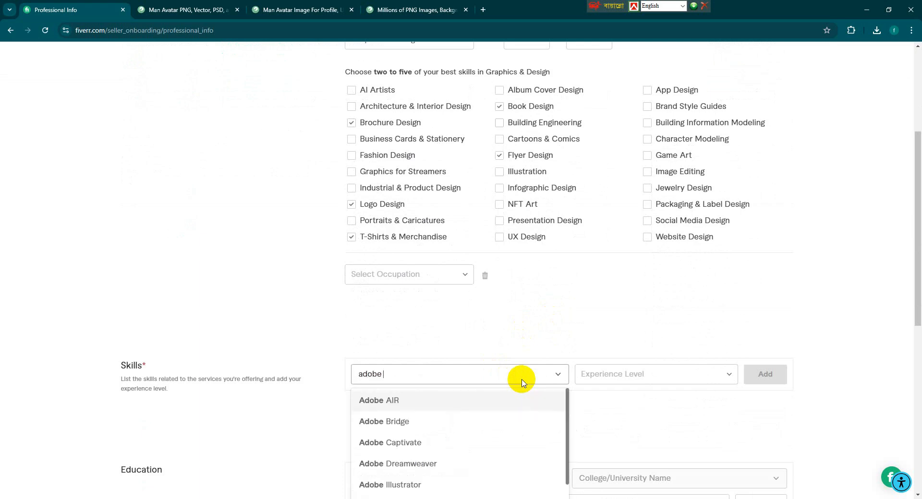
type("phos")
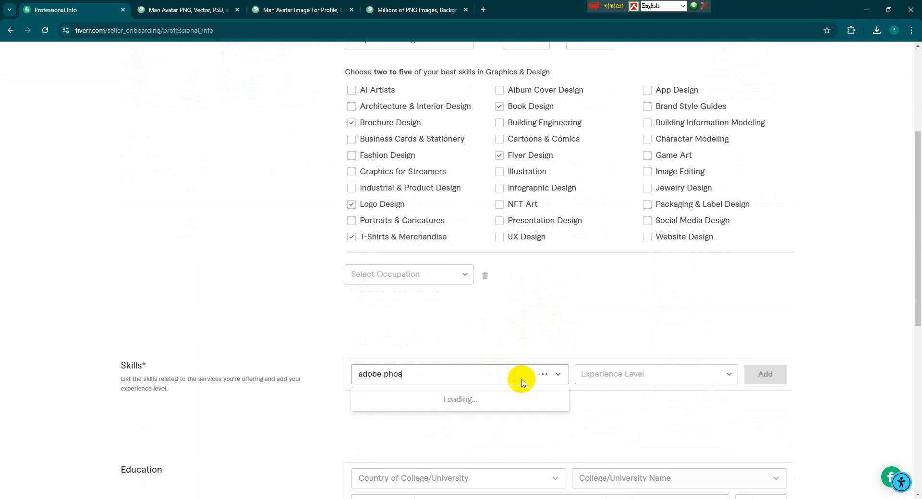
key("BackSpace")
type("tos")
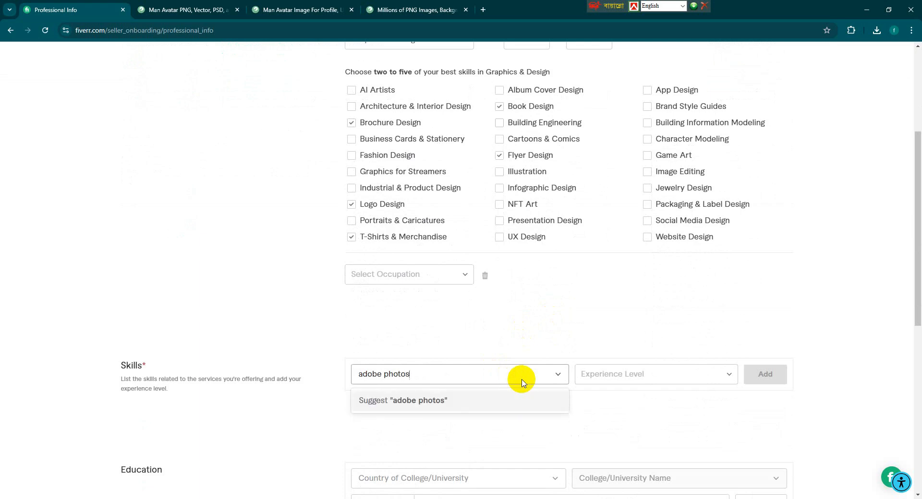
type("hop")
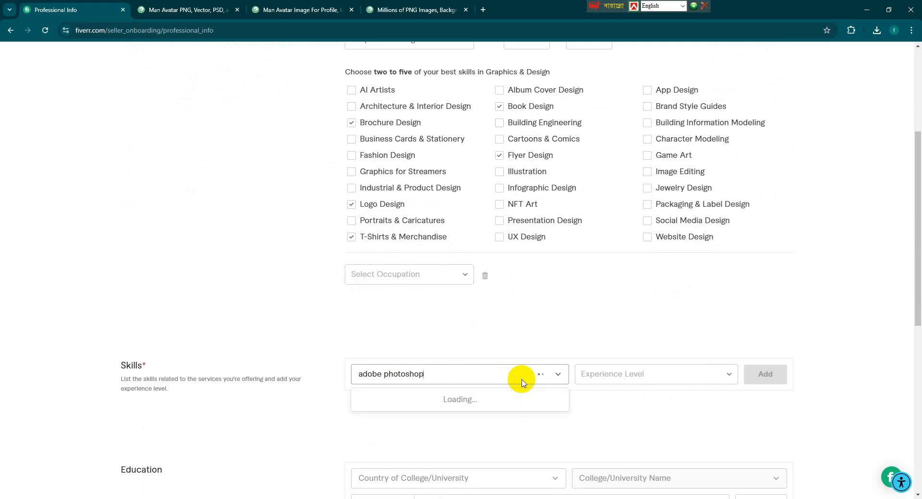
left_click(432, 402)
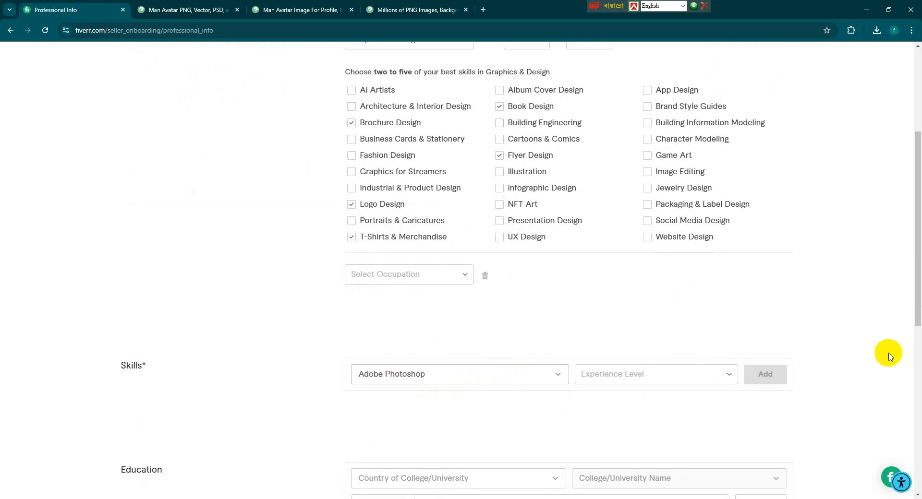
left_click(719, 372)
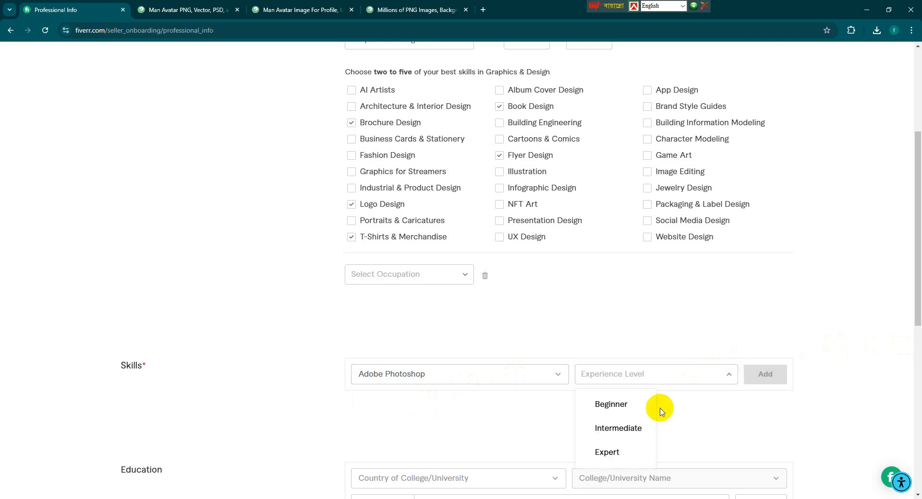
left_click(619, 450)
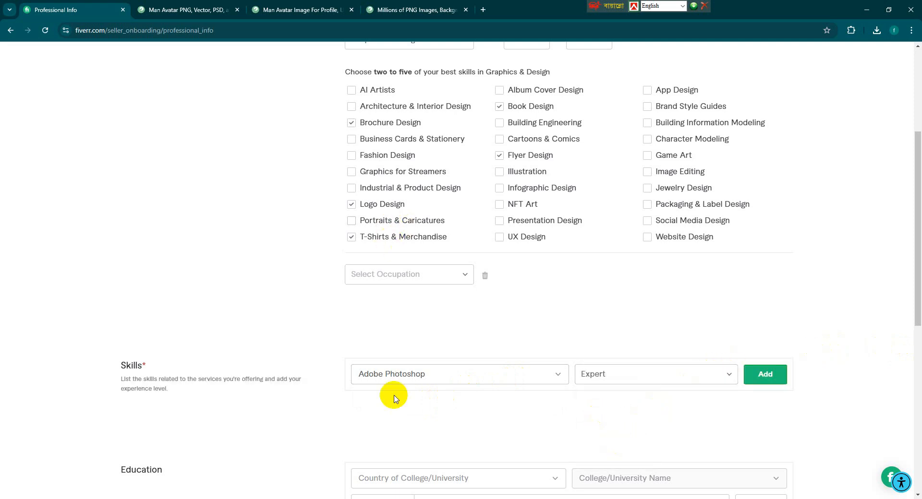
left_click(765, 373)
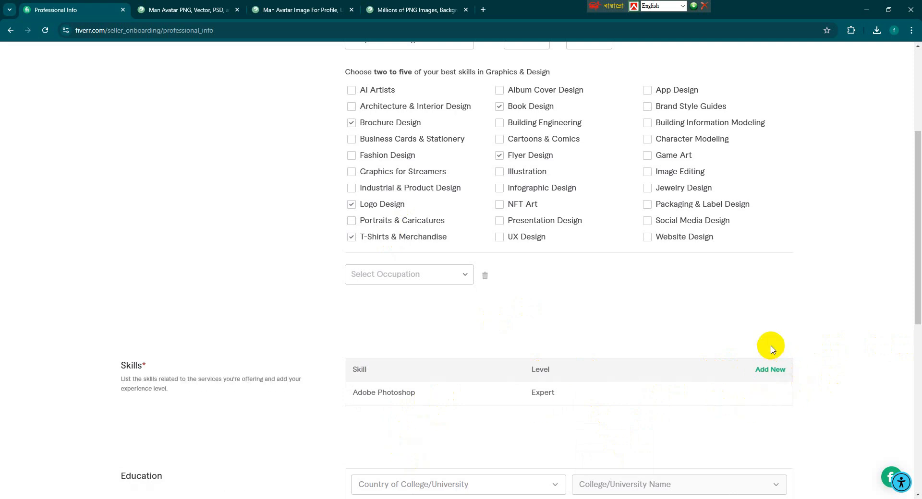
left_click(769, 370)
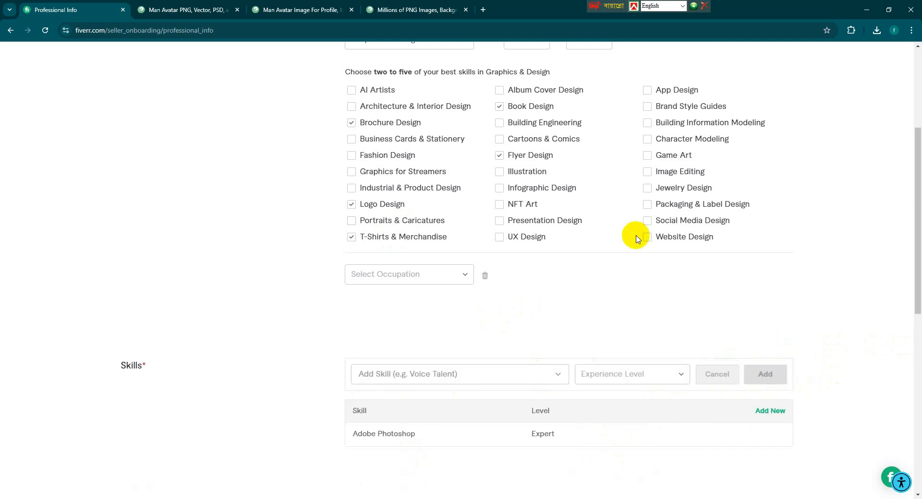
Search 'Adobe Illustrator', pick the suggestion, set Expert experience level and add it to Skills.
left_click(425, 374)
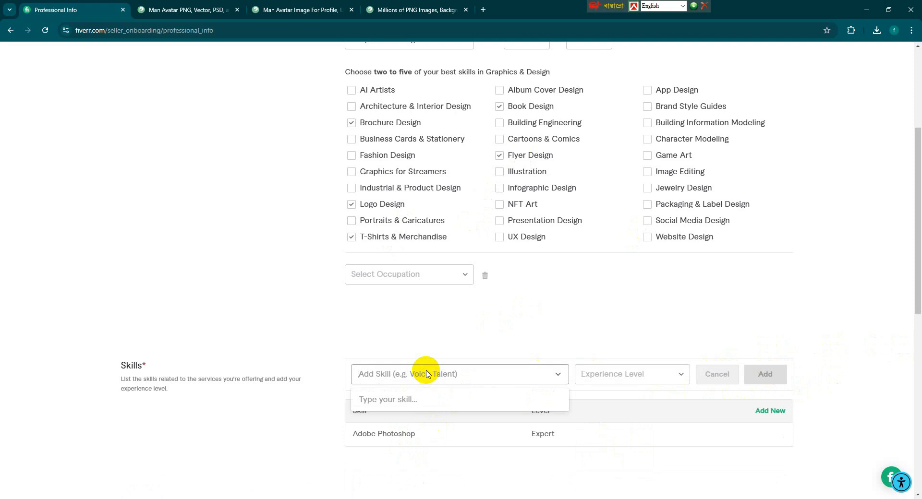
type("Adobe ")
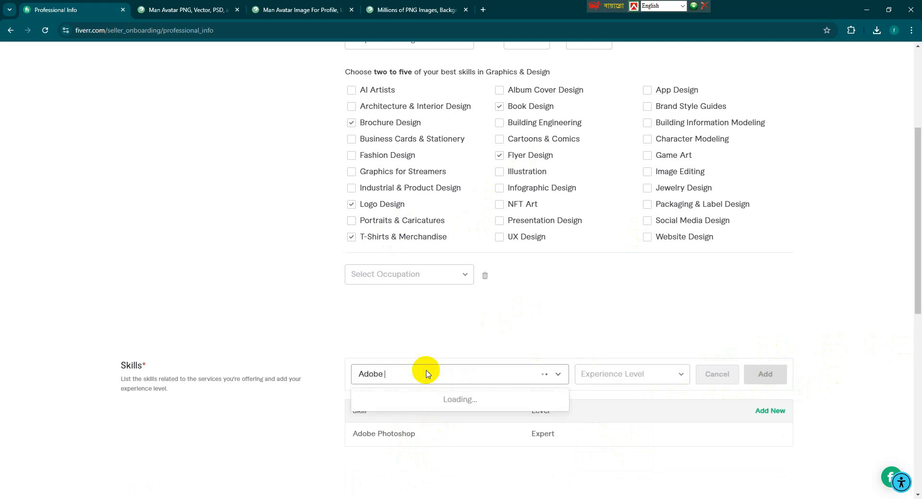
type("Illustrato")
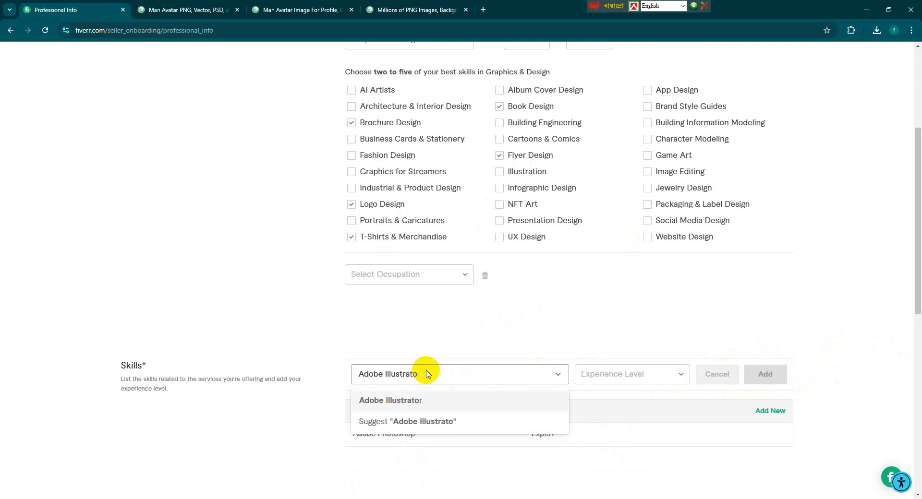
type("r")
left_click(415, 399)
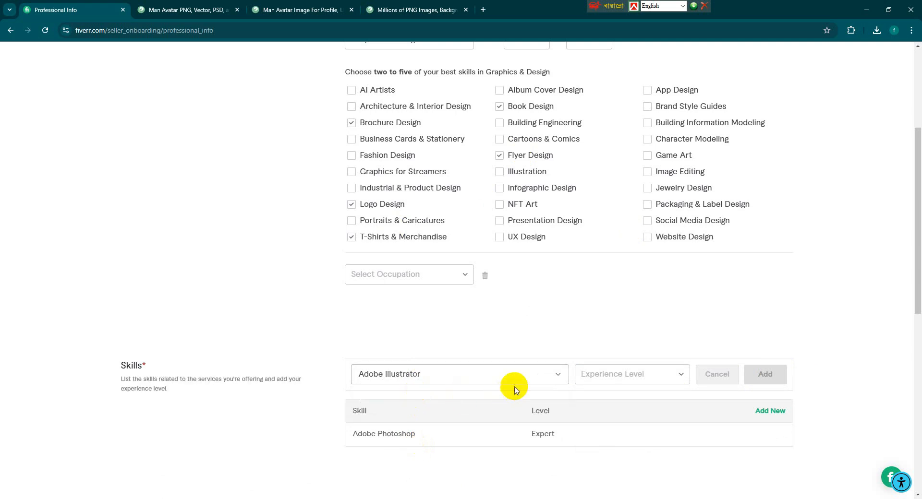
left_click(605, 374)
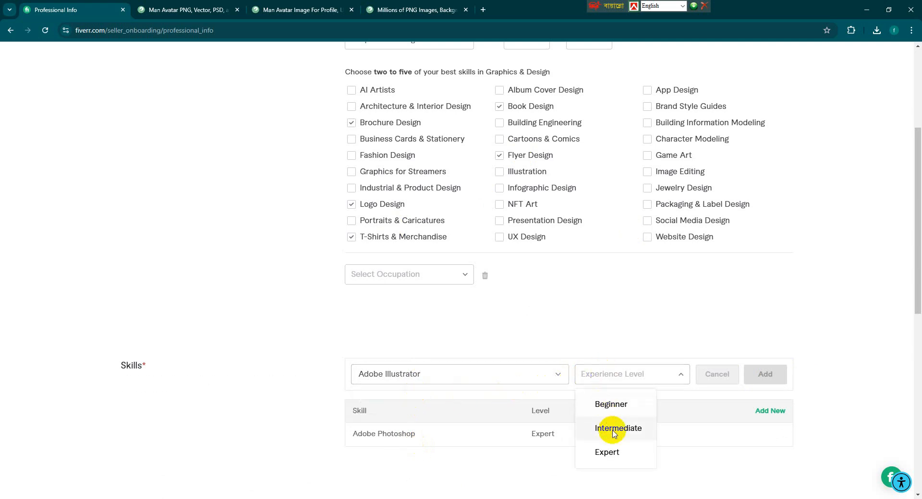
left_click(608, 451)
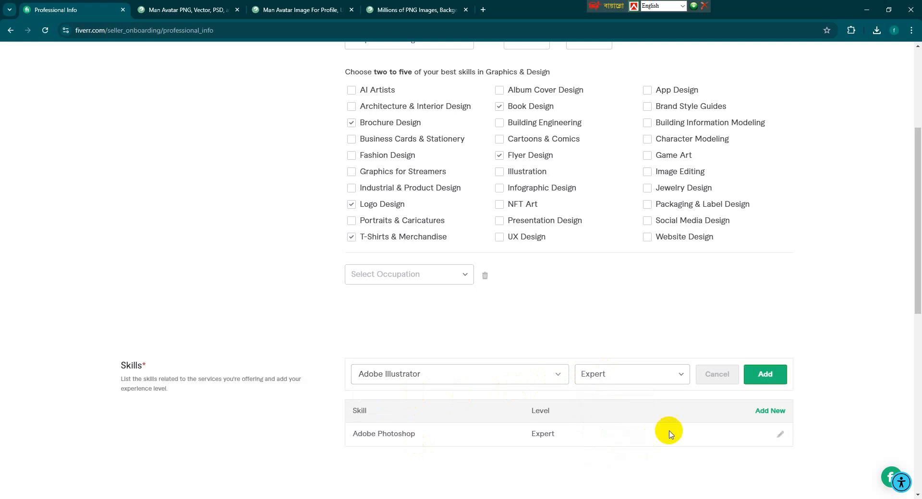
left_click(767, 374)
scroll(407, 402, "down", 5)
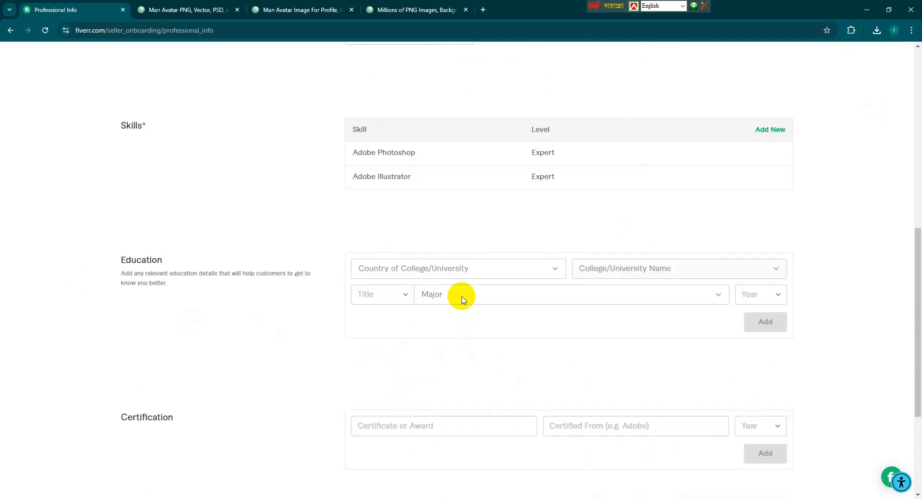
Leave the Education country, major and graduation year empty.
left_click(458, 272)
left_click(457, 271)
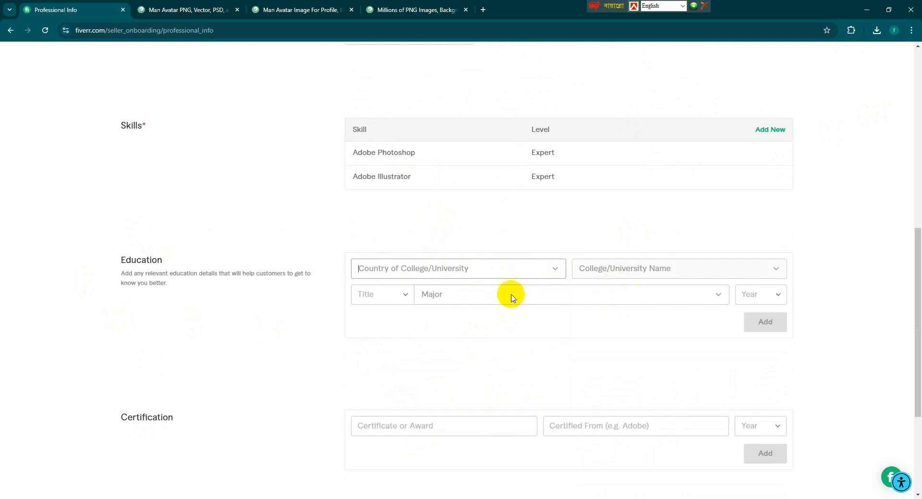
left_click(439, 292)
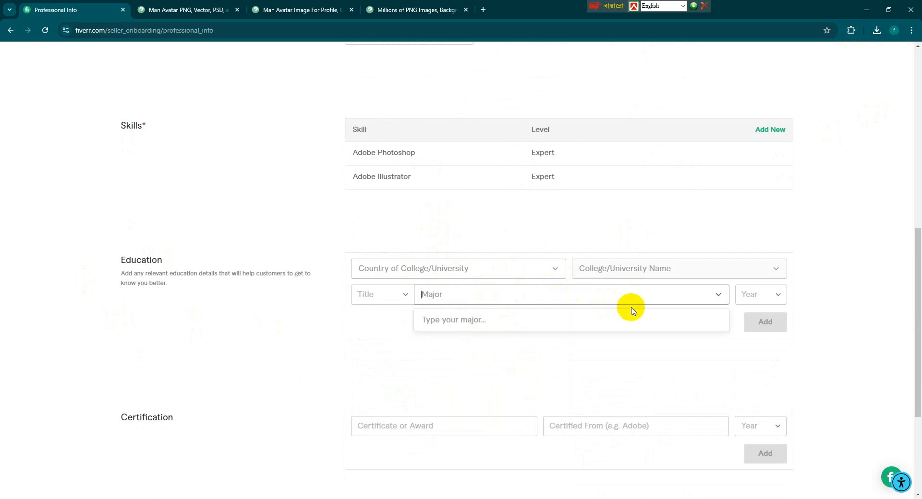
left_click(752, 301)
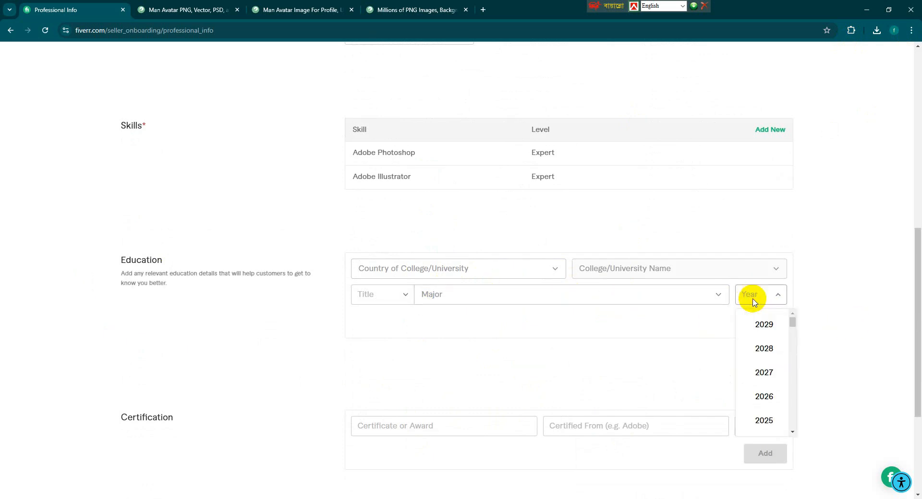
left_click(655, 321)
scroll(651, 321, "down", 3)
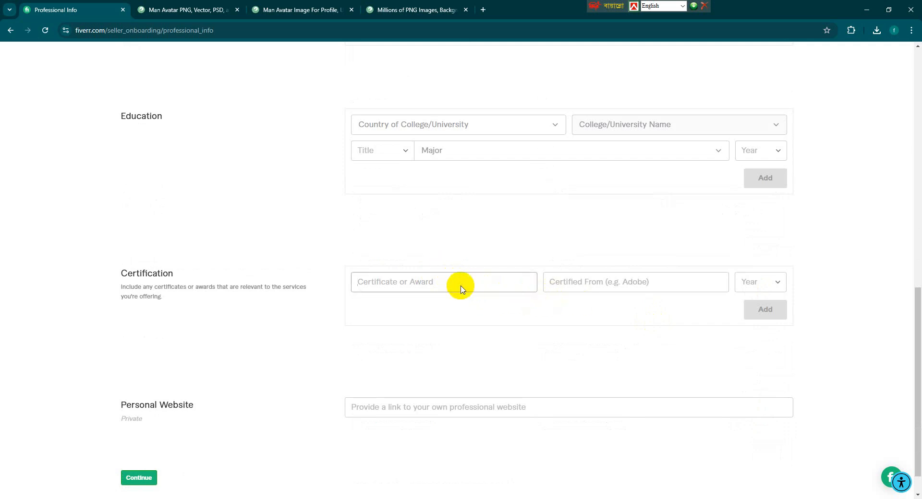
Skip the certification and personal website fields and continue to Account Security.
left_click(576, 290)
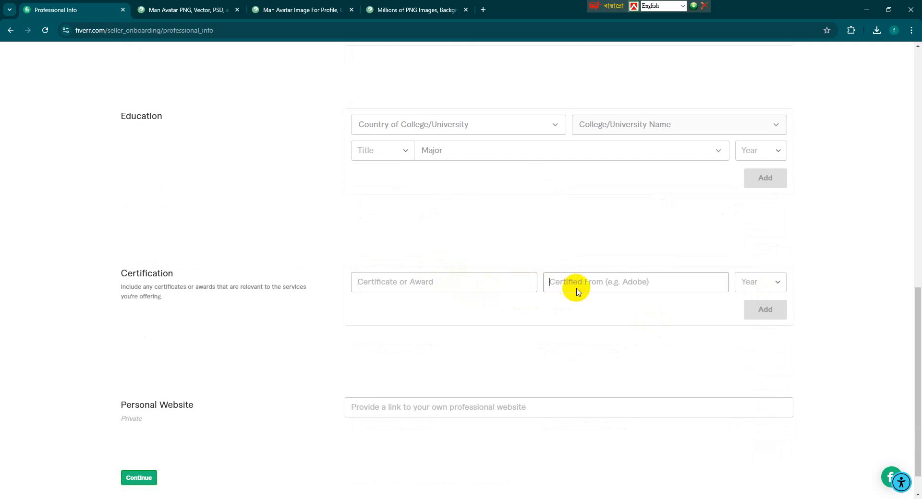
scroll(738, 315, "down", 1)
scroll(738, 314, "down", 1)
left_click(536, 377)
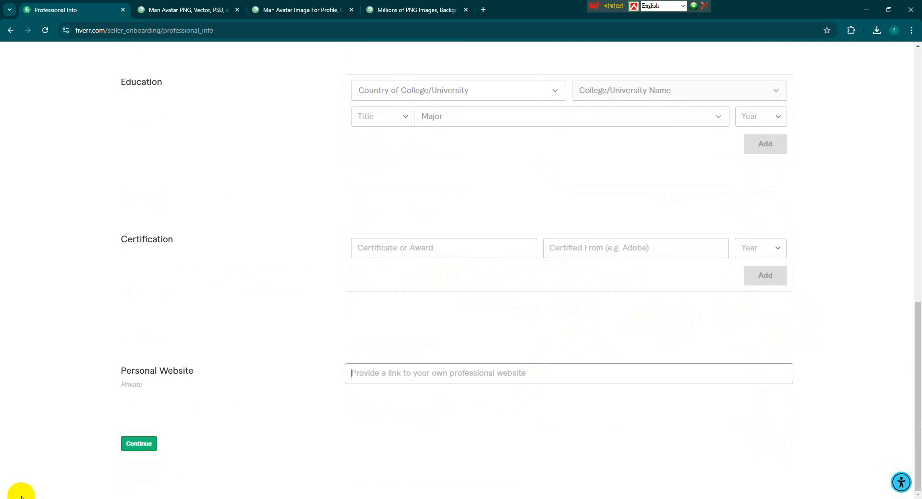
left_click(138, 444)
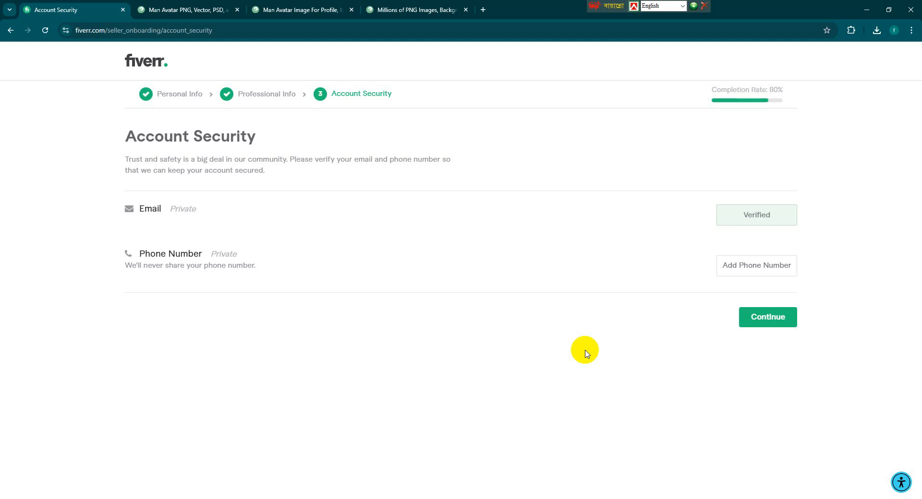
Add the account phone number and verify it by SMS code.
left_click(771, 265)
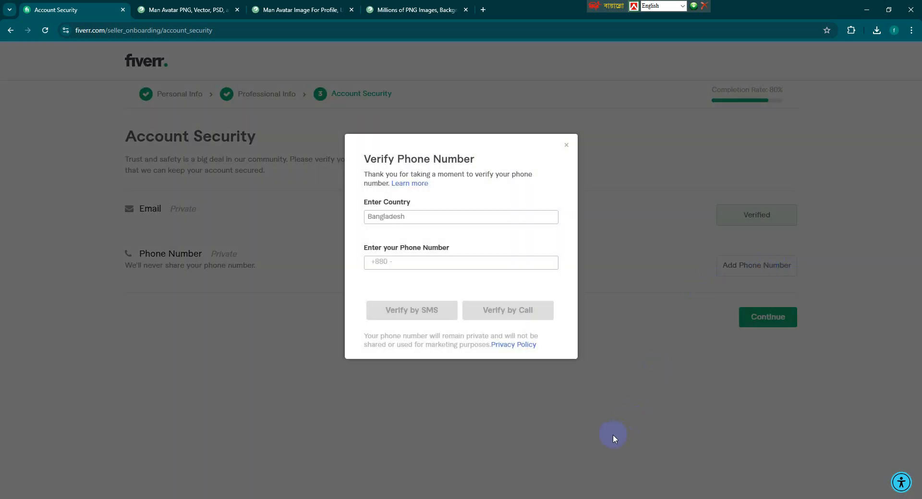
left_click(430, 269)
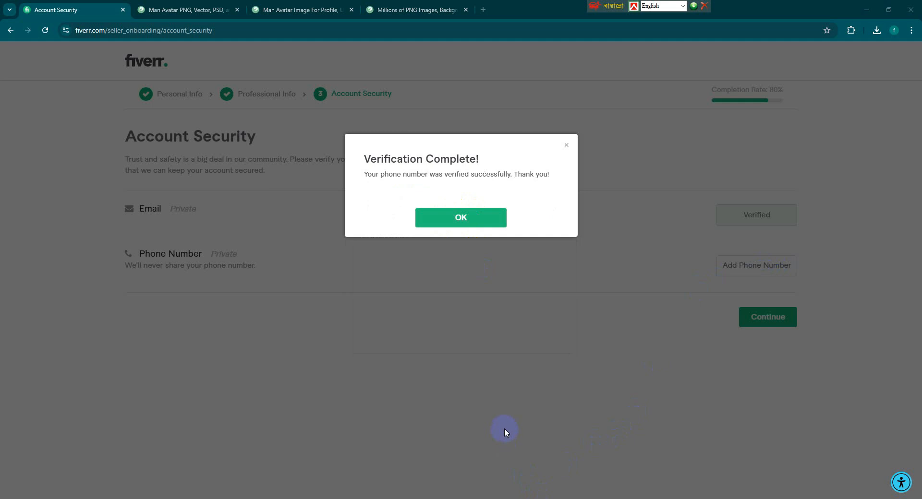
Set the security question 'What was the name of your first pet?' with its answer and finish.
left_click(470, 219)
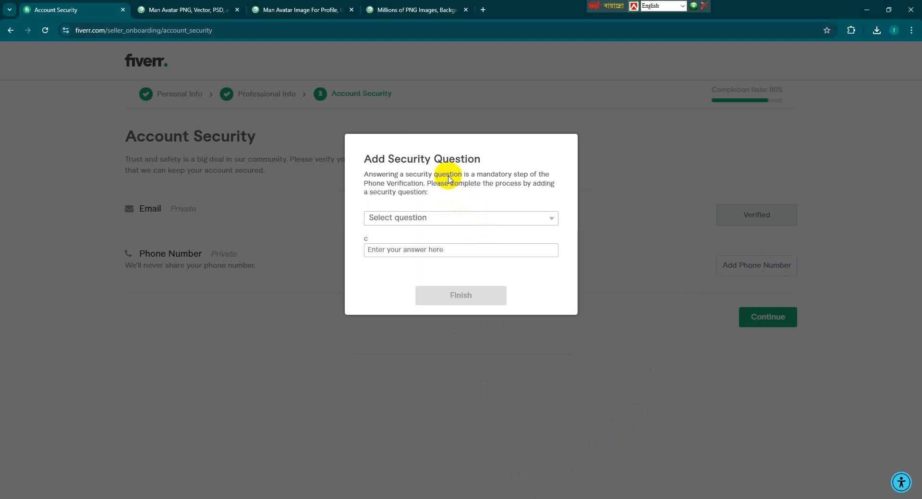
left_click(475, 217)
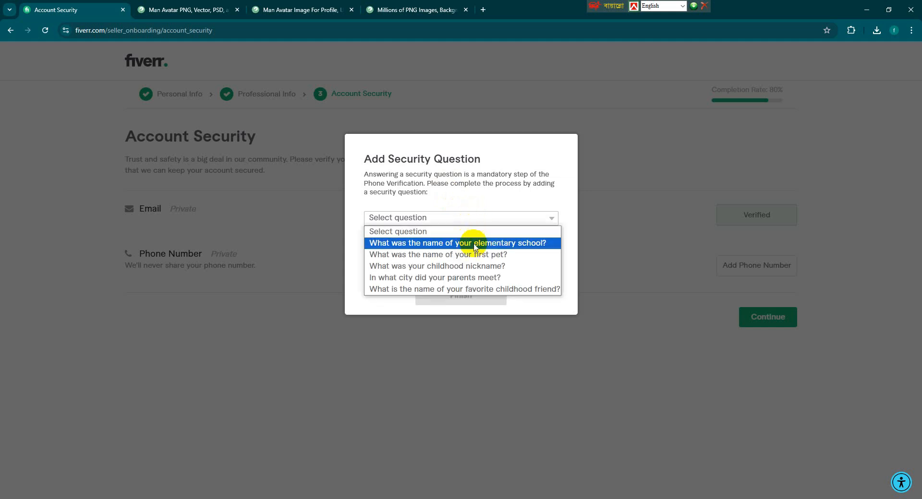
left_click(486, 256)
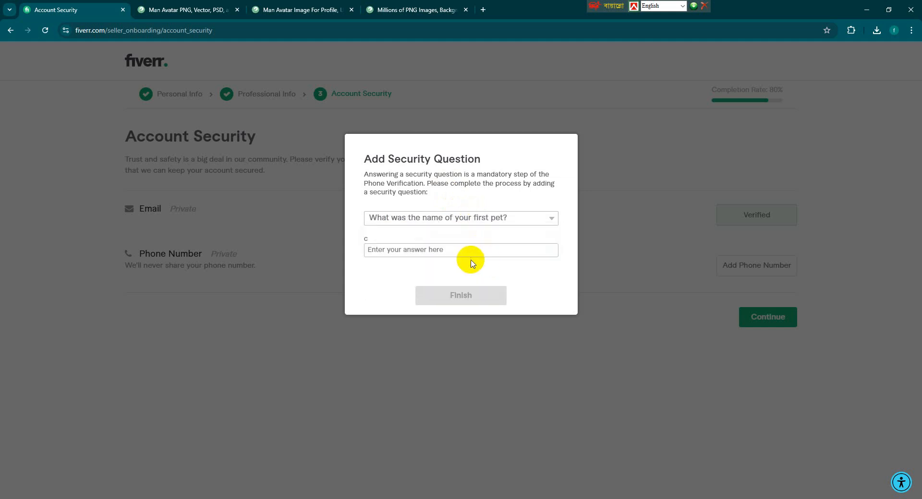
left_click(482, 298)
left_click(474, 213)
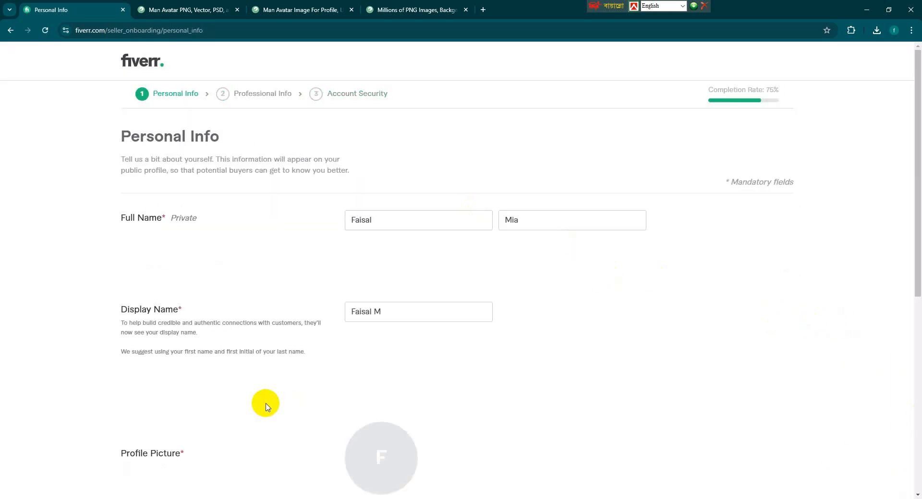
Review the Personal Info form and try to continue, bringing up the Leave This Page? warning.
scroll(377, 259, "down", 5)
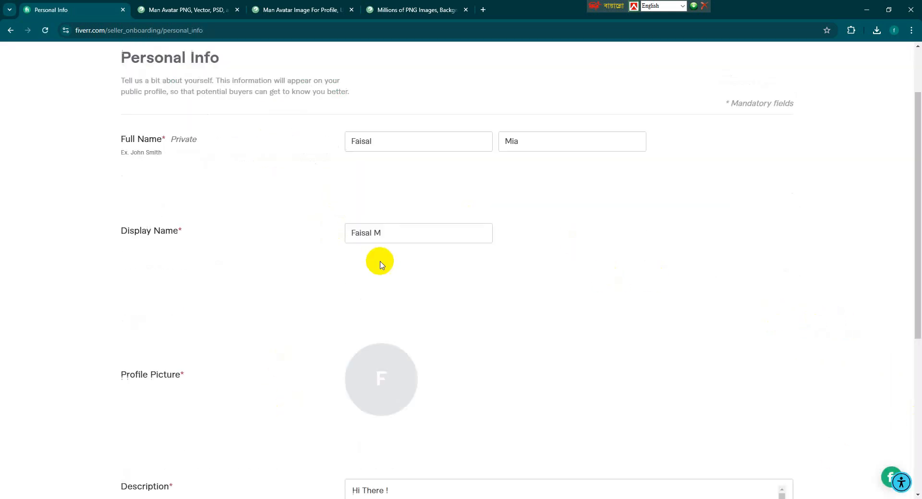
scroll(386, 264, "down", 3)
scroll(401, 269, "up", 8)
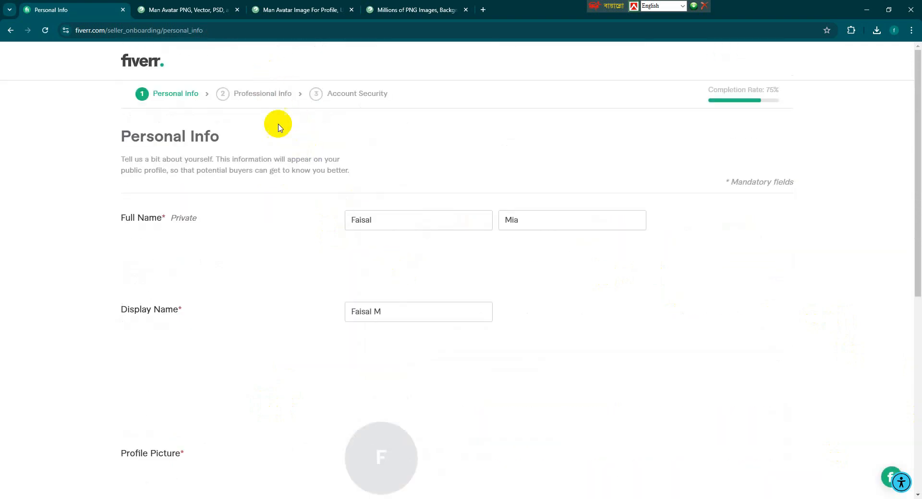
scroll(325, 195, "down", 8)
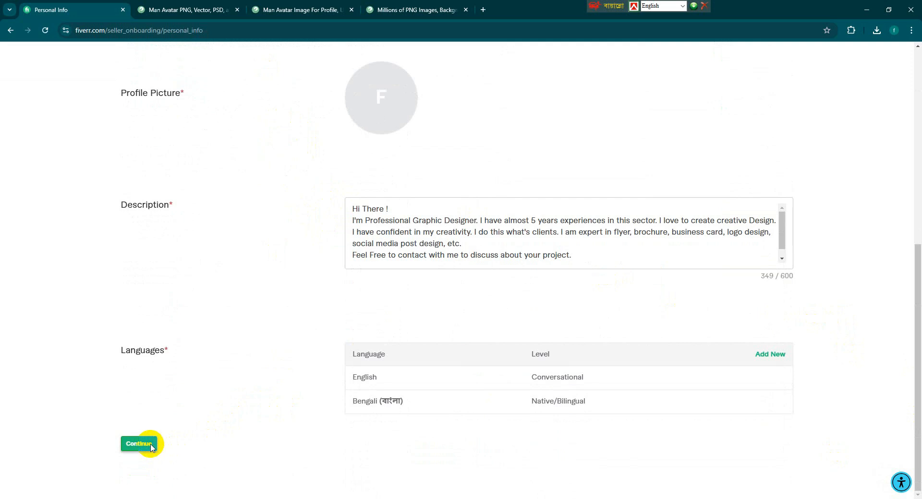
scroll(356, 383, "up", 5)
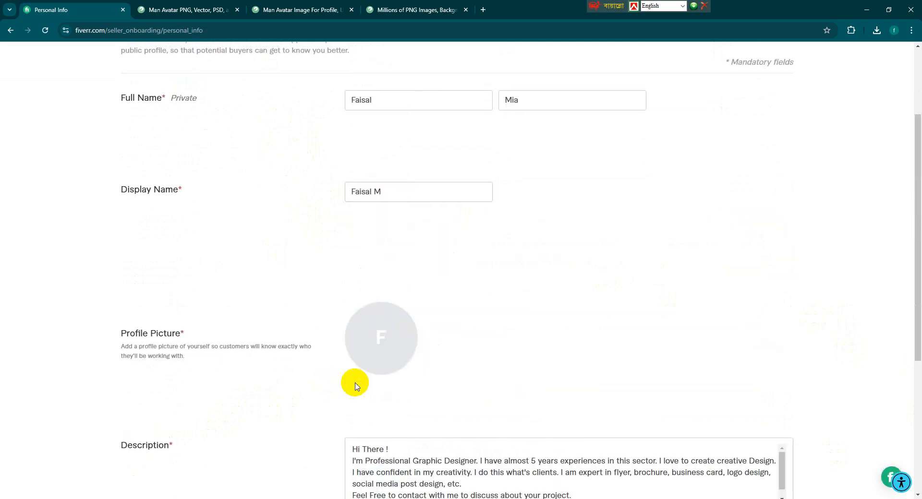
scroll(355, 384, "up", 3)
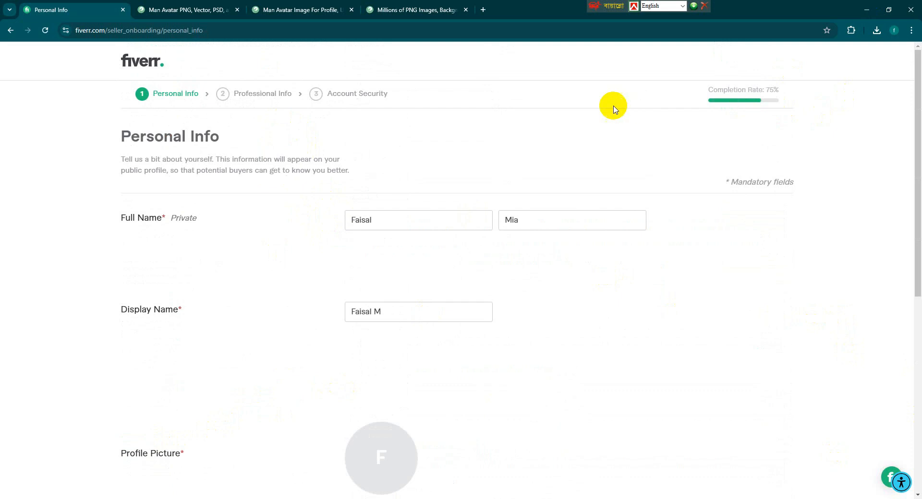
scroll(544, 289, "down", 8)
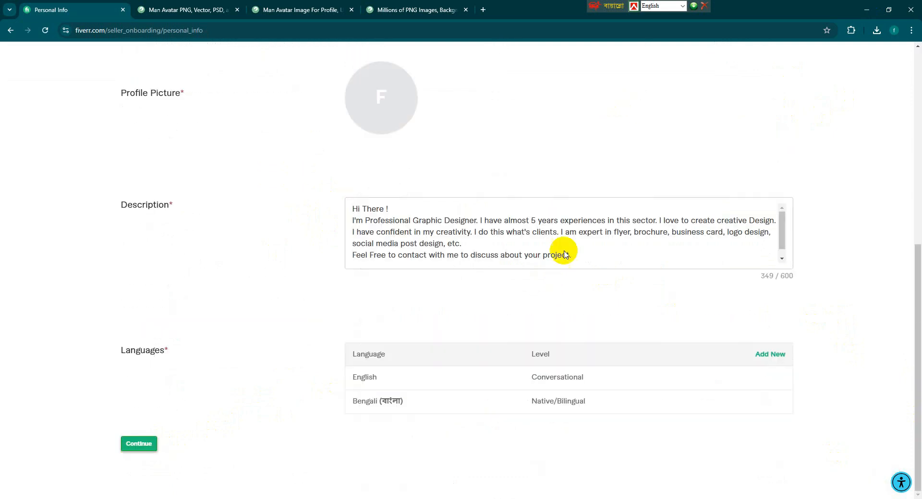
left_click(143, 445)
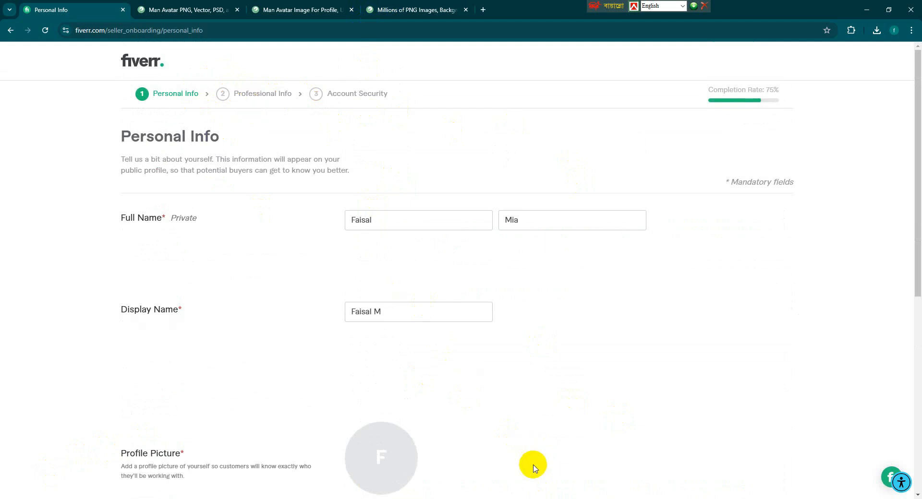
scroll(473, 452, "down", 4)
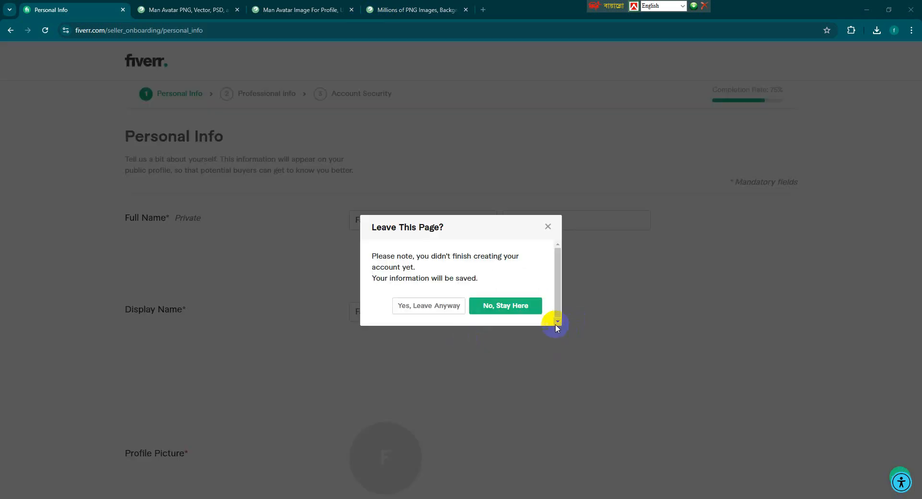
left_click(515, 308)
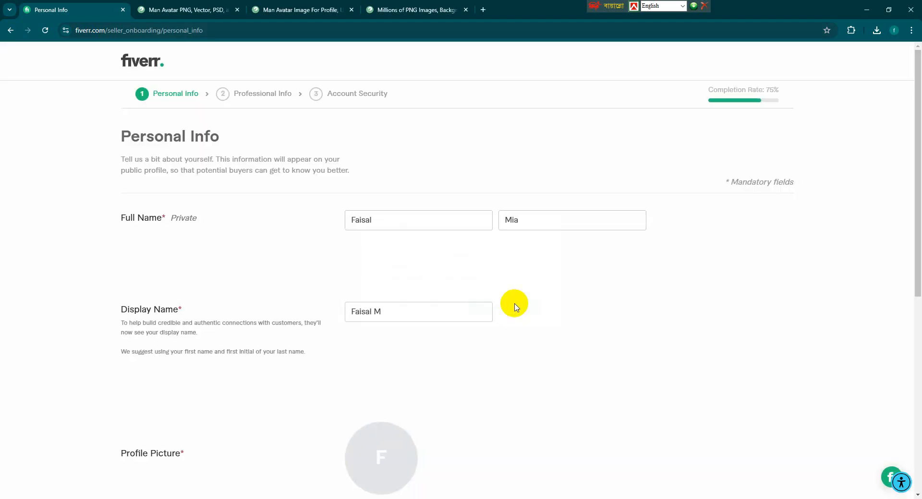
scroll(513, 306, "down", 7)
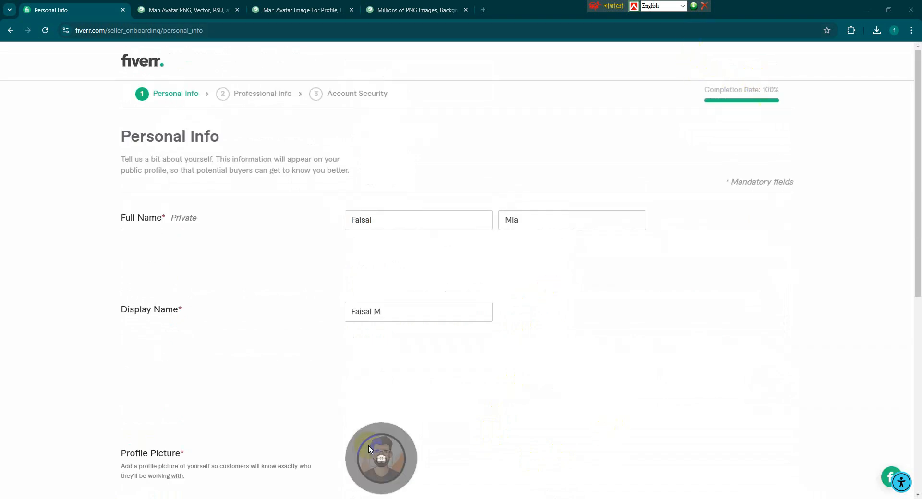
scroll(369, 450, "down", 4)
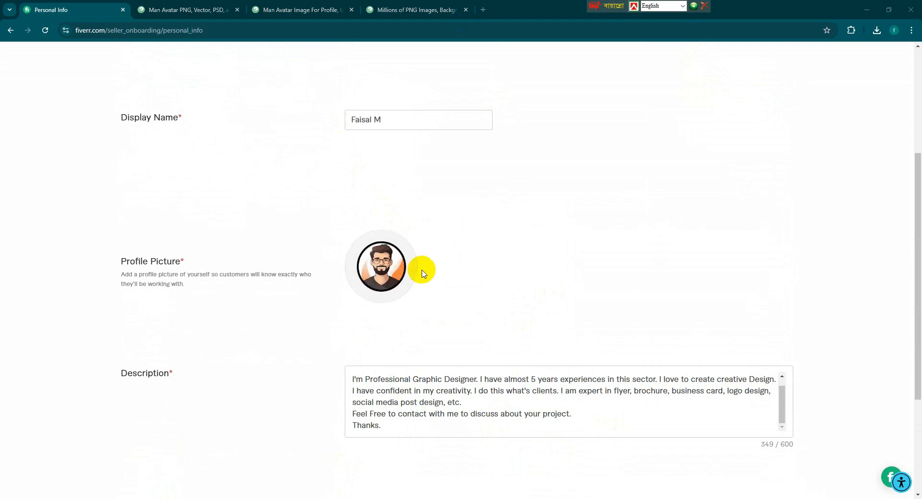
scroll(421, 274, "down", 4)
scroll(417, 272, "up", 4)
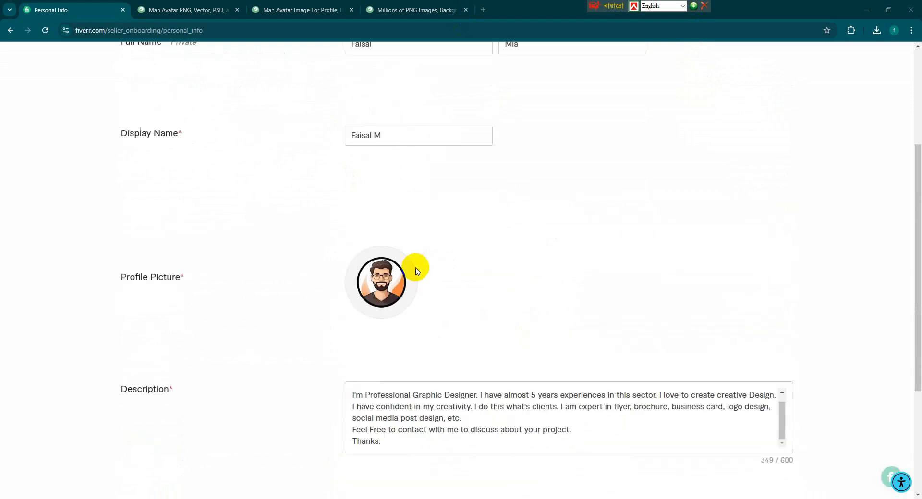
scroll(416, 271, "up", 4)
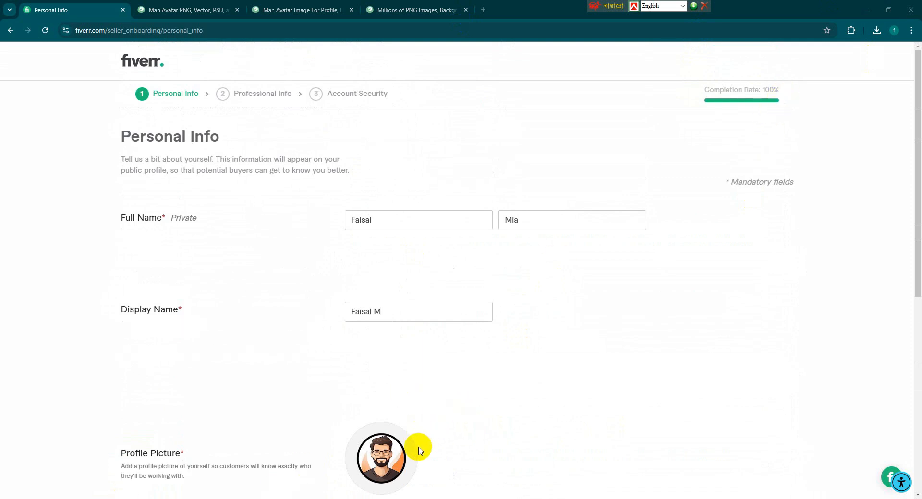
left_click(145, 63)
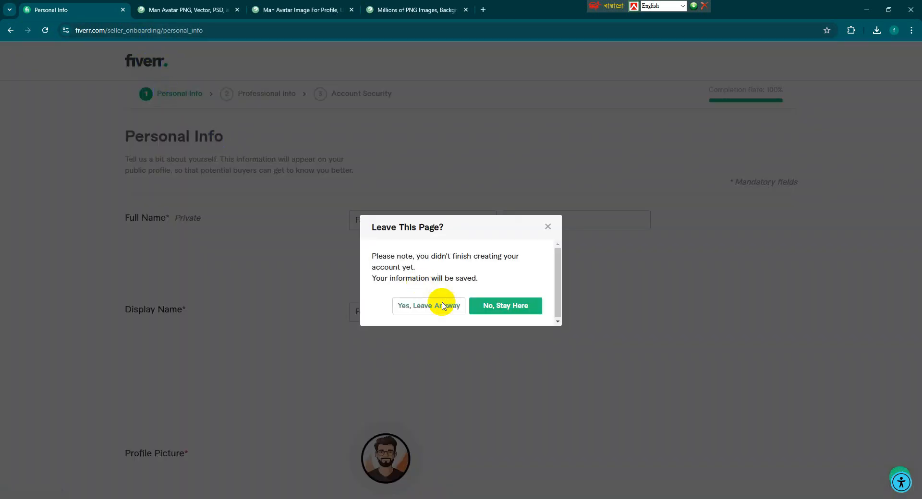
left_click(499, 311)
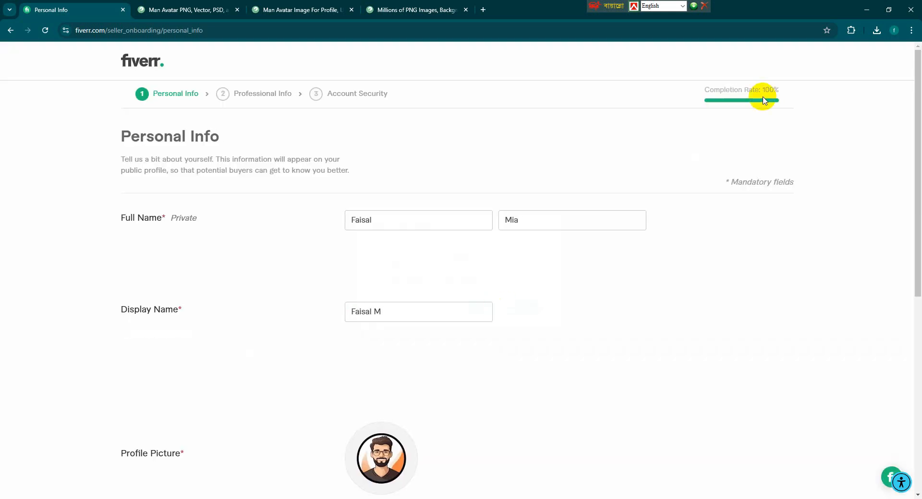
scroll(491, 360, "down", 7)
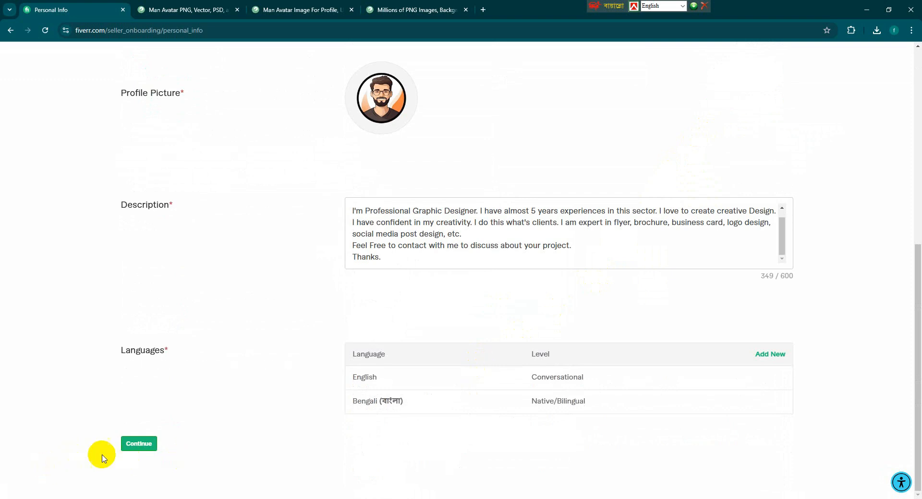
left_click(46, 33)
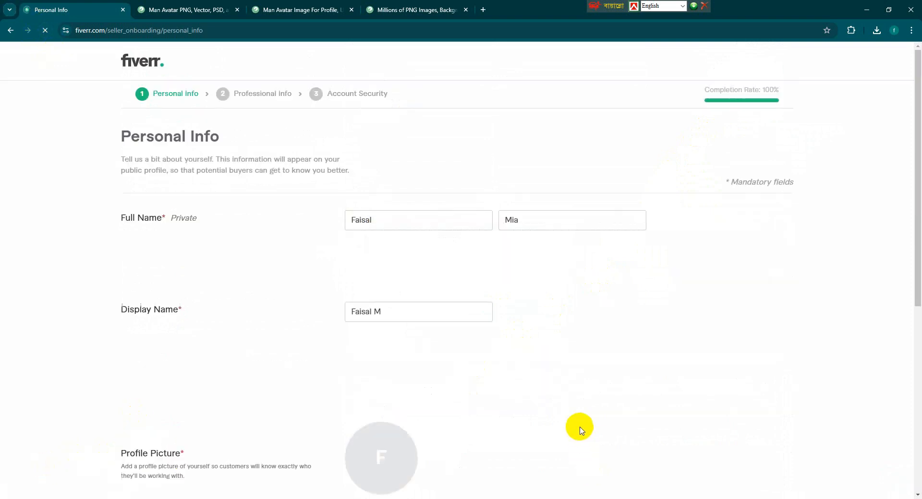
Upload a personal photo file as the Personal Info profile picture.
scroll(575, 417, "up", 8)
scroll(574, 413, "down", 7)
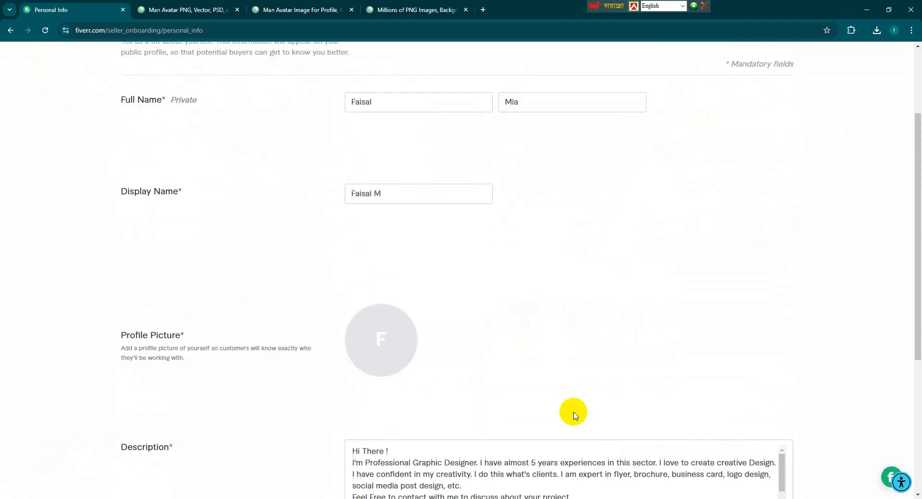
scroll(574, 415, "down", 1)
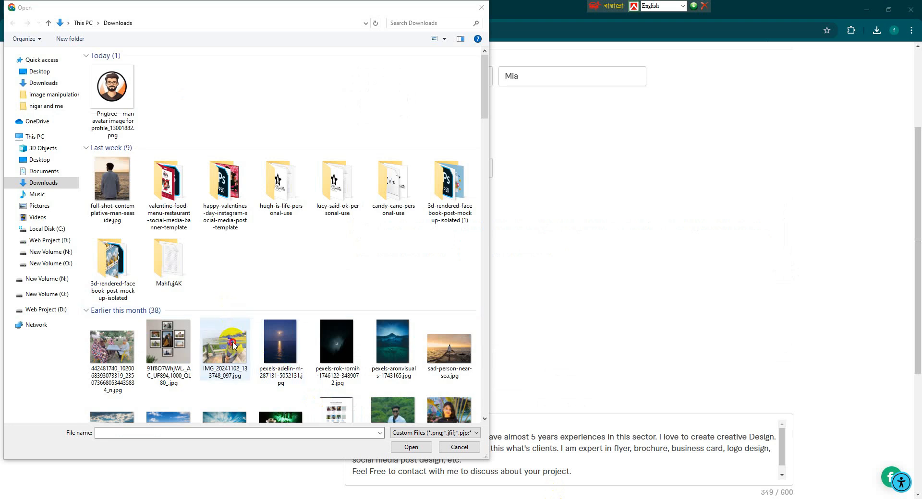
left_click(224, 342)
left_click(408, 443)
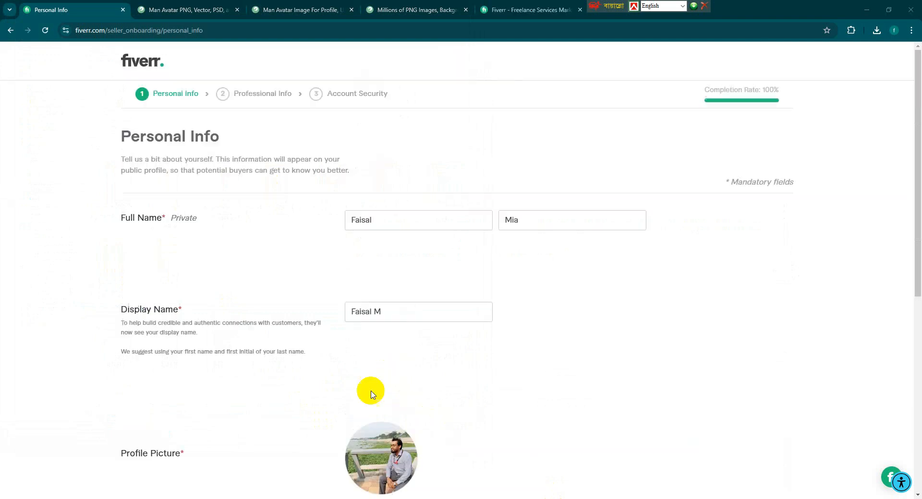
Switch to the Fiverr home tab and choose Become a Seller from the account avatar menu.
left_click(518, 13)
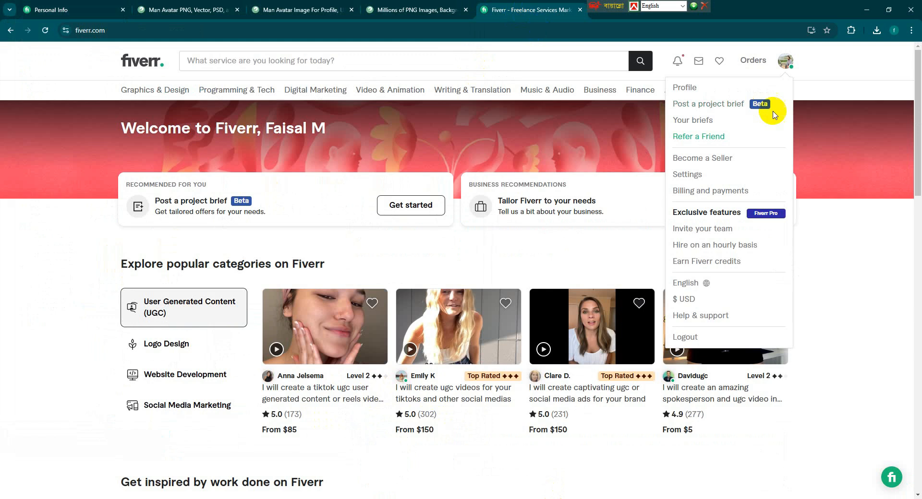
left_click(786, 61)
left_click(786, 61)
left_click(785, 61)
left_click(786, 61)
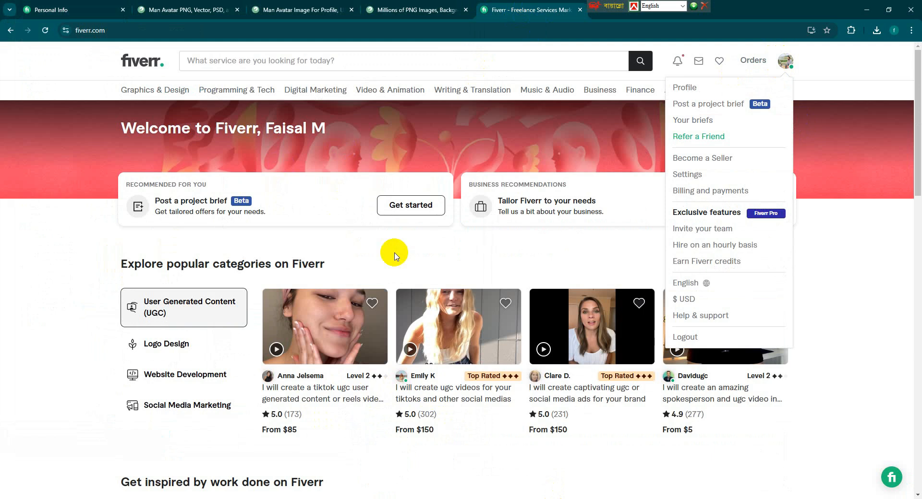
left_click(138, 314)
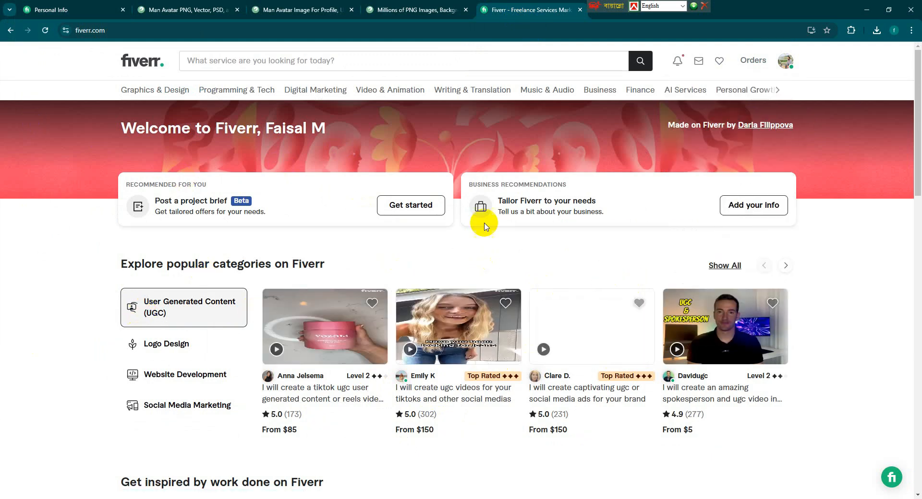
left_click(785, 64)
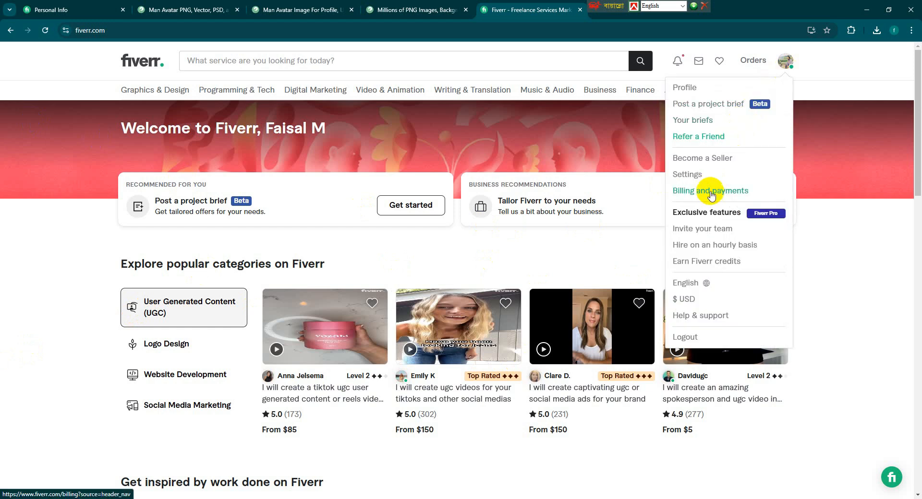
left_click(711, 159)
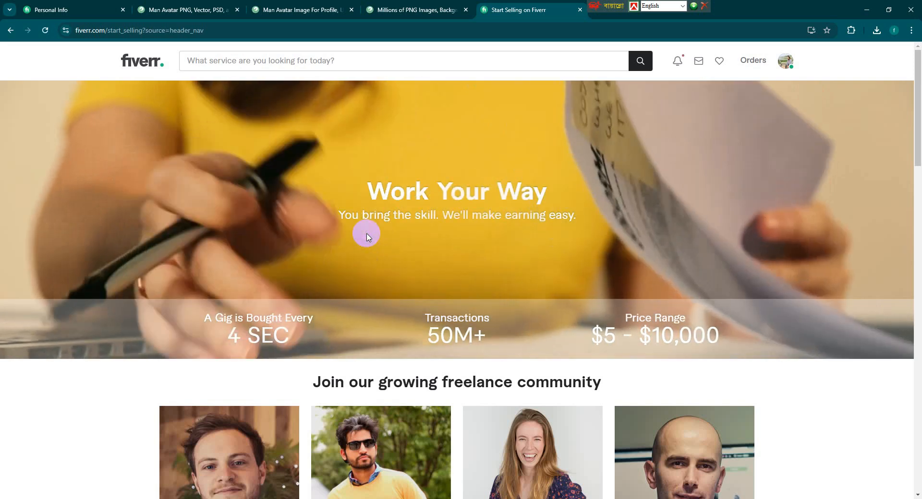
Start selling and continue through the onboarding overview pages to the Personal Info form.
scroll(368, 237, "down", 1)
scroll(367, 235, "down", 8)
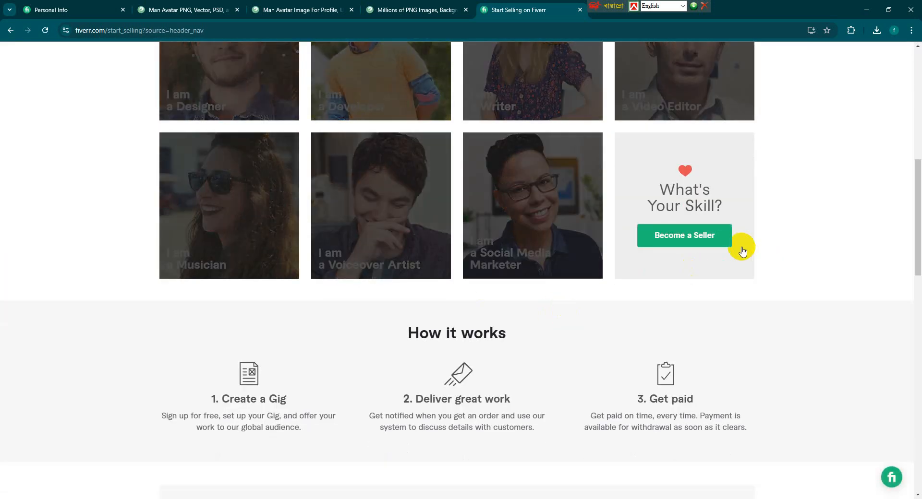
left_click(705, 234)
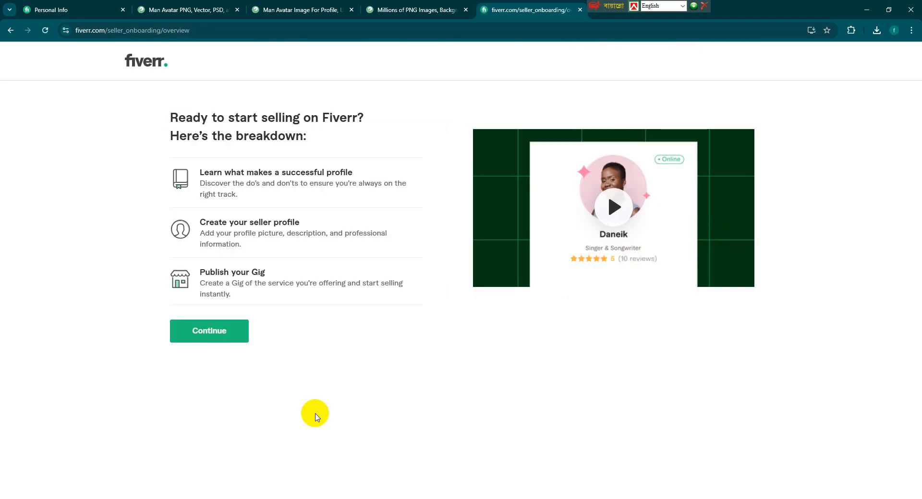
left_click(220, 335)
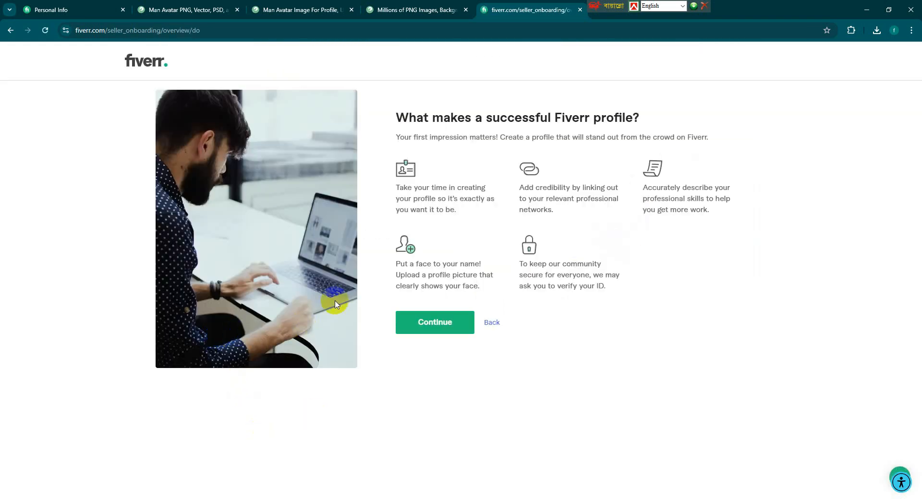
left_click(445, 328)
left_click(446, 331)
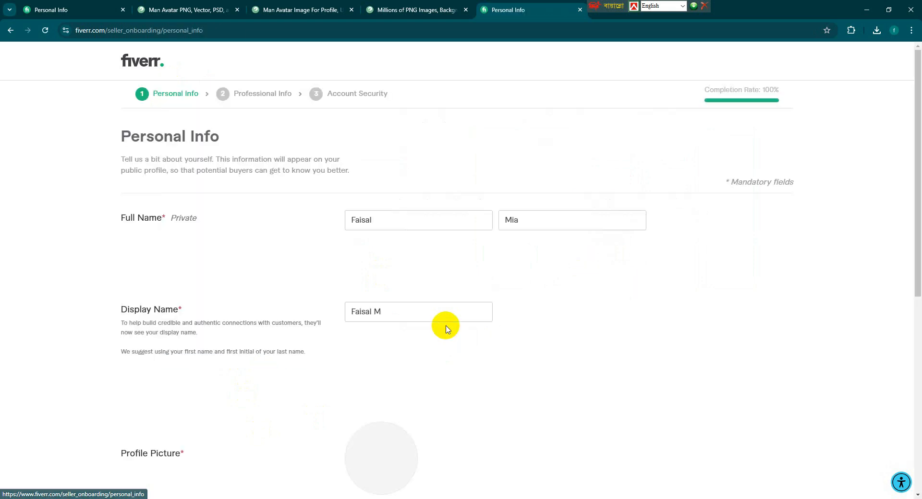
Continue through Personal and Professional Info to Account Security, then go back twice.
scroll(445, 334, "down", 5)
scroll(442, 330, "down", 3)
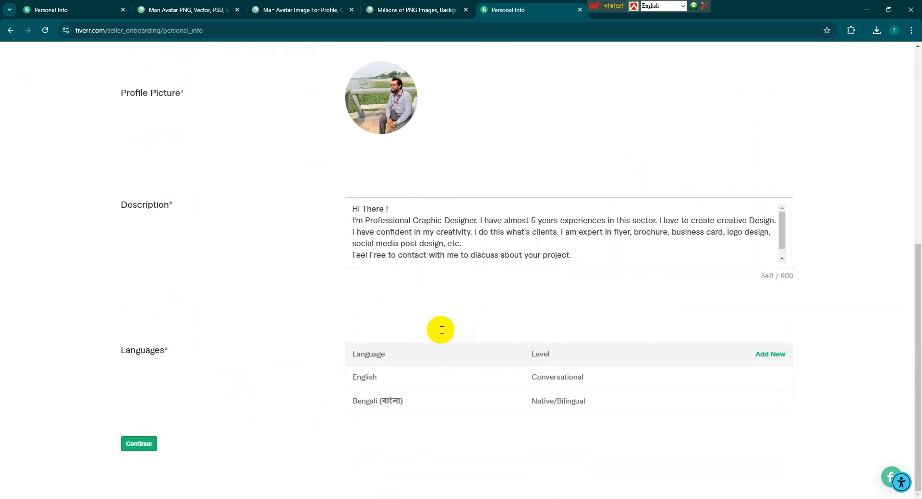
left_click(146, 445)
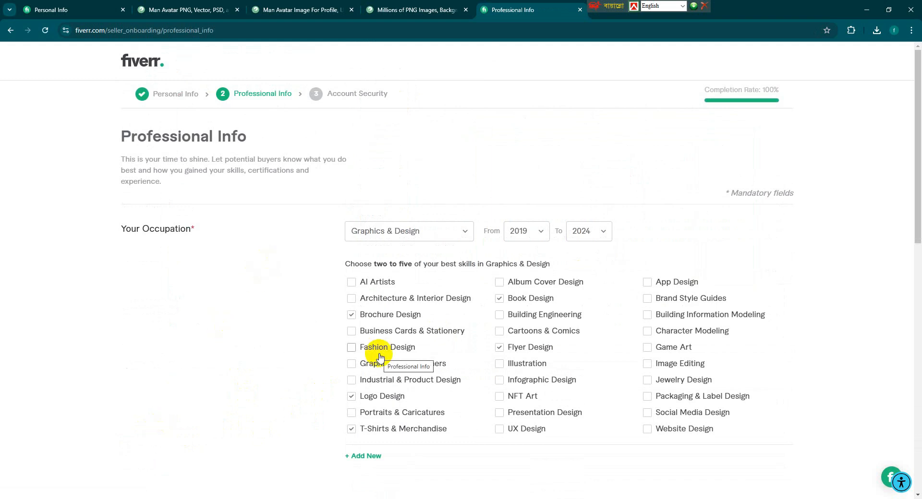
scroll(380, 358, "down", 10)
scroll(379, 357, "down", 3)
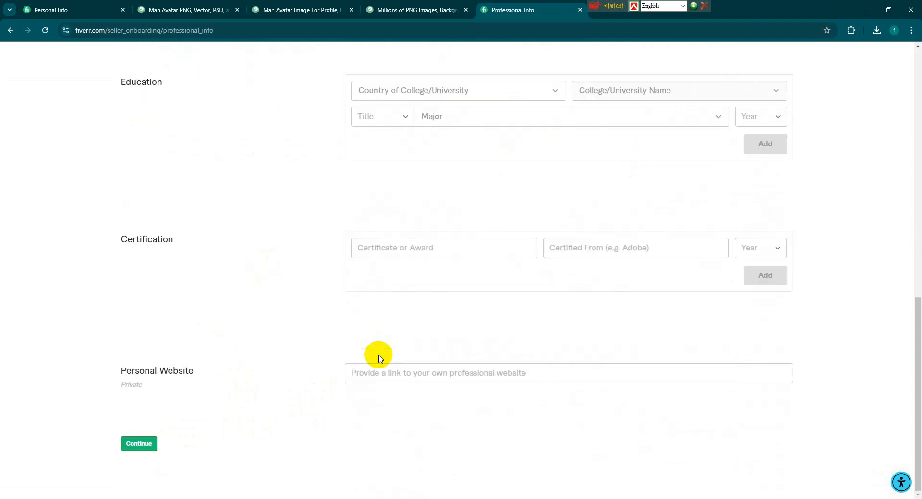
left_click(141, 444)
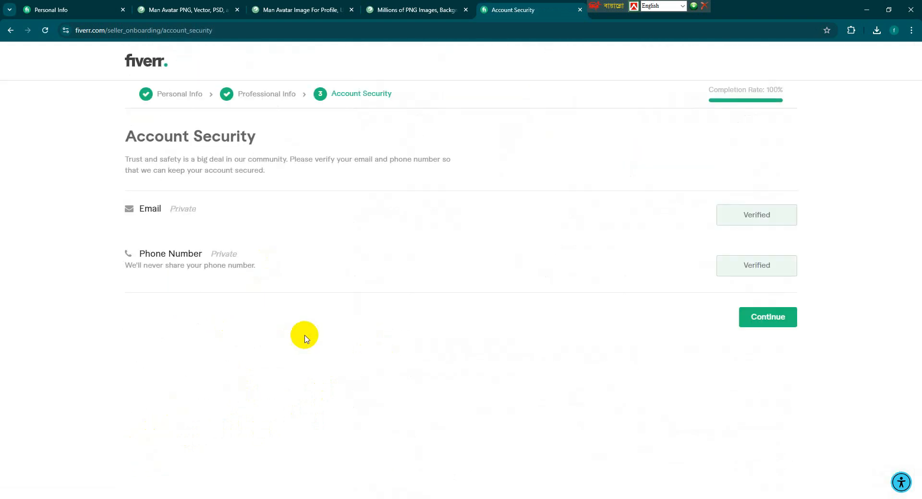
left_click(10, 30)
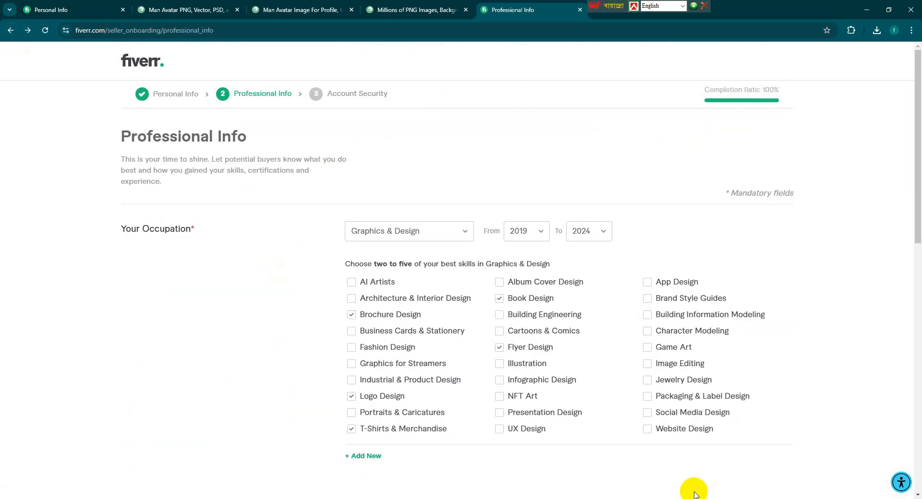
left_click(10, 30)
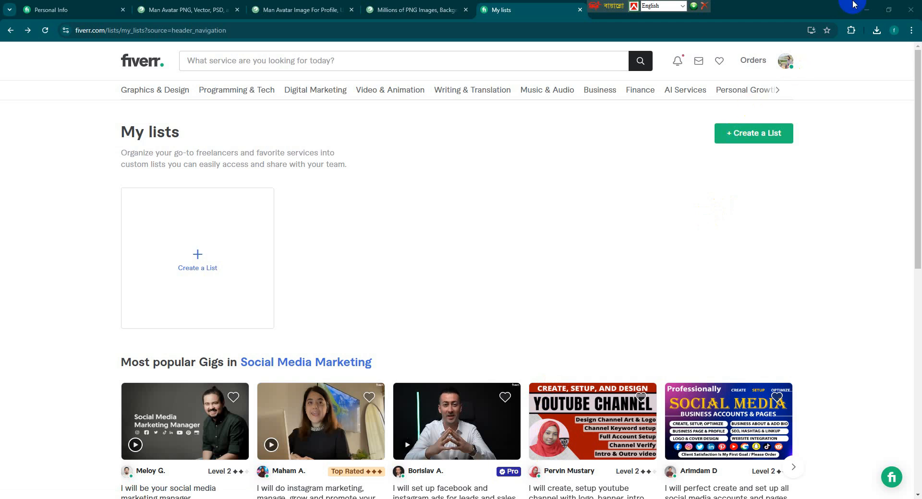
Show the profile avatar's account dropdown on the empty My lists page.
left_click(785, 60)
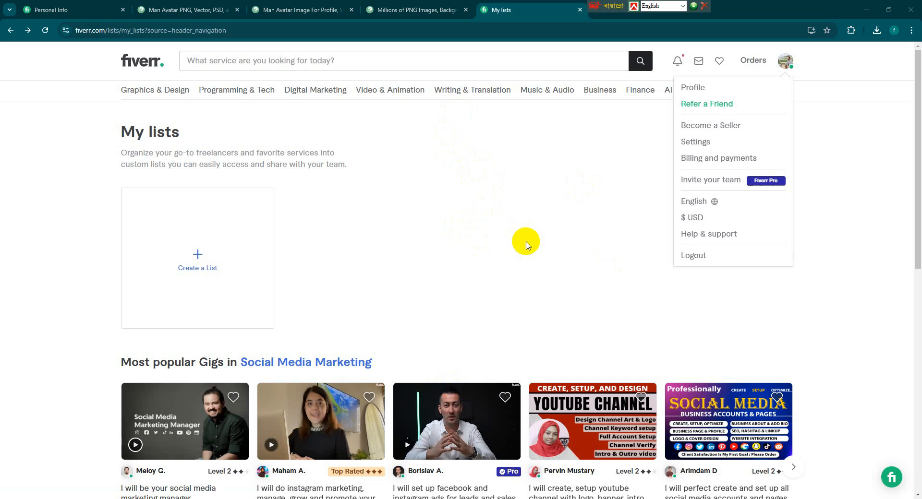
scroll(527, 245, "down", 3)
scroll(527, 245, "up", 3)
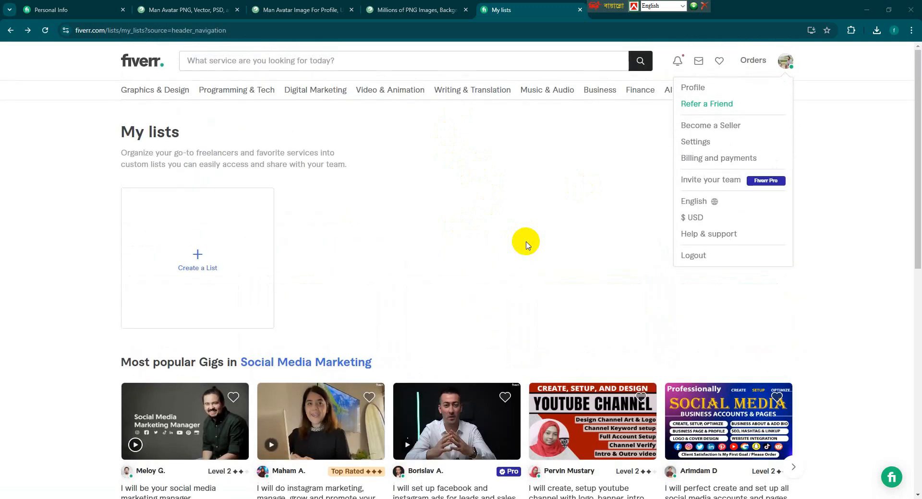